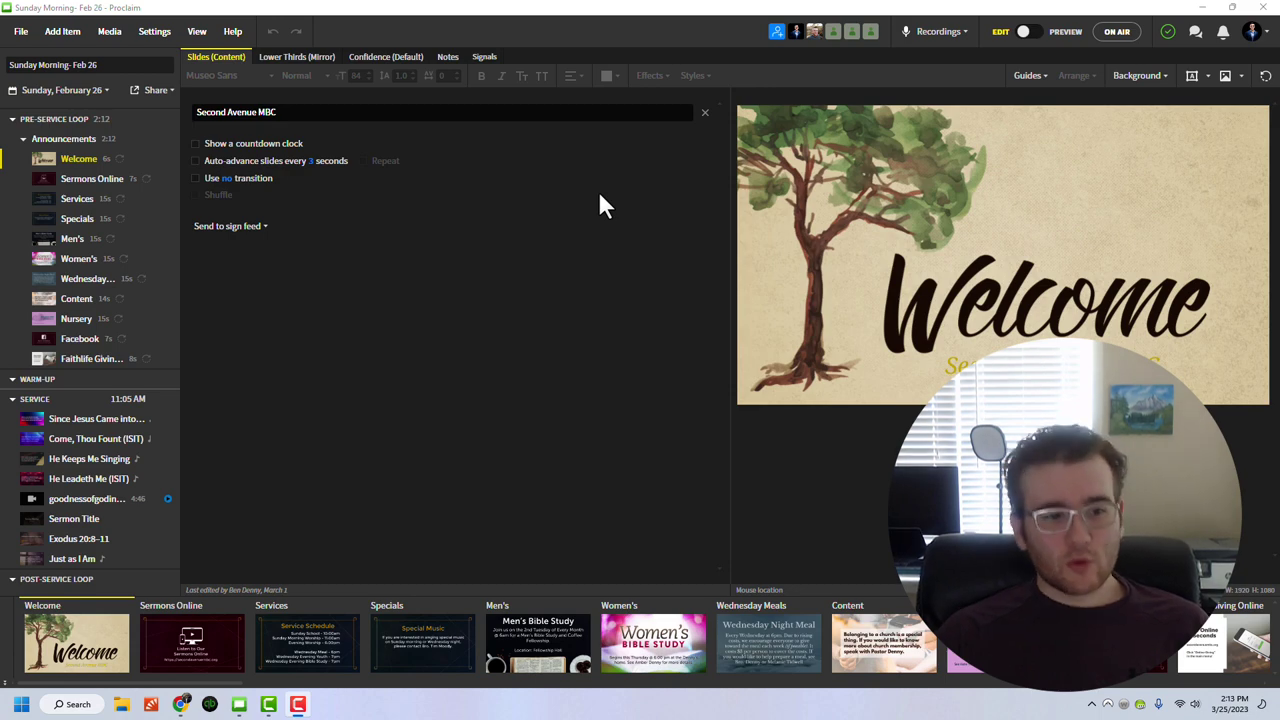
Open 'Since Jesus Came into My Heart' and review its lyric slides and Lower Thirds slide layout.
left_click(110, 428)
scroll(910, 201, "down", 5)
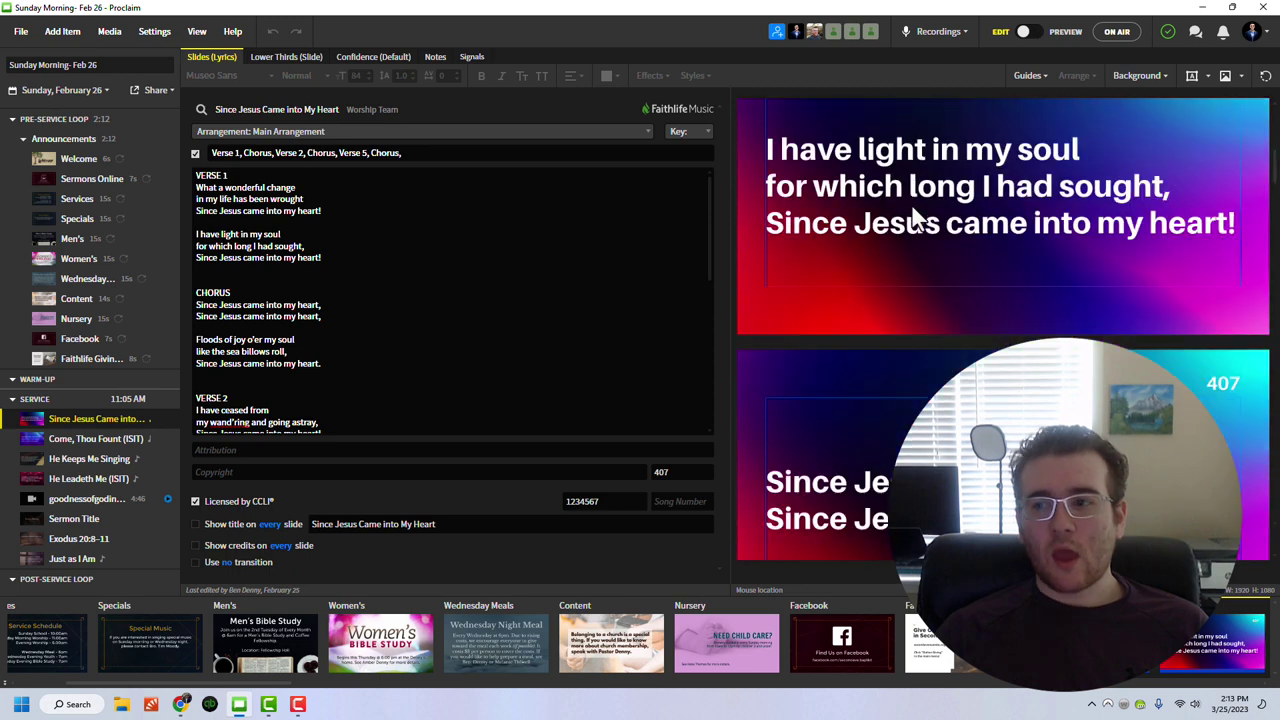
scroll(912, 207, "down", 3)
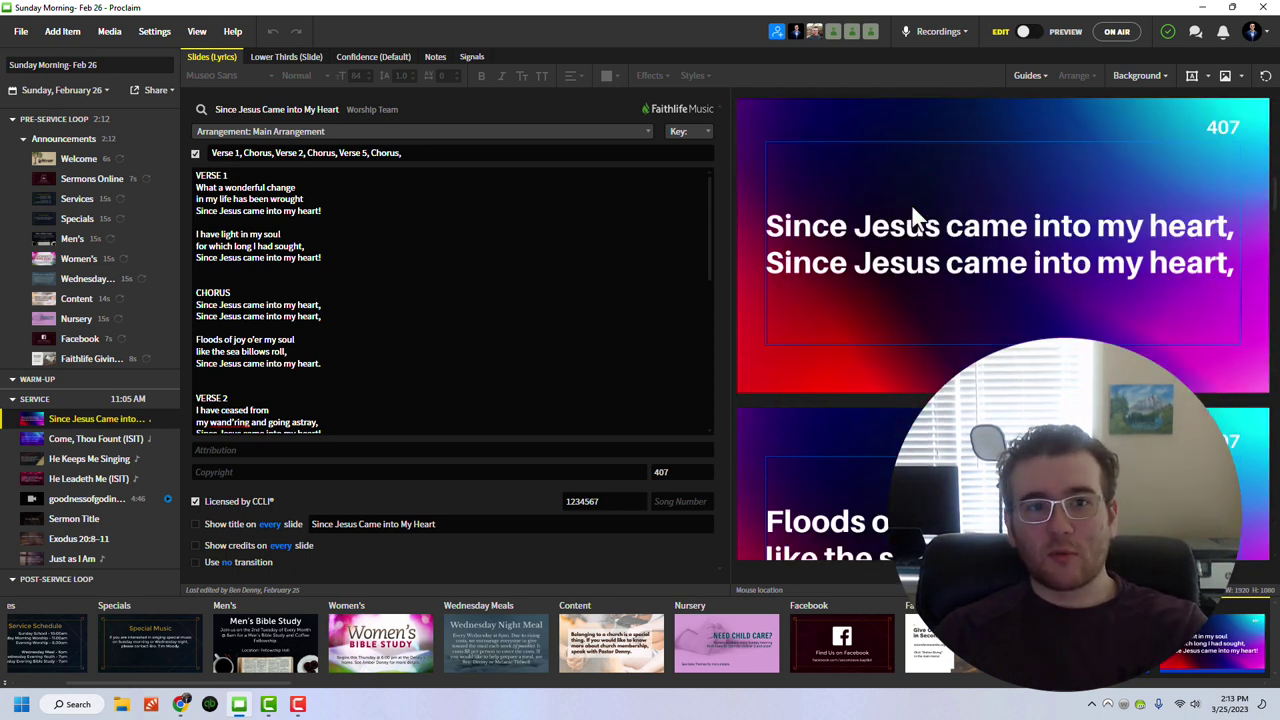
left_click(286, 57)
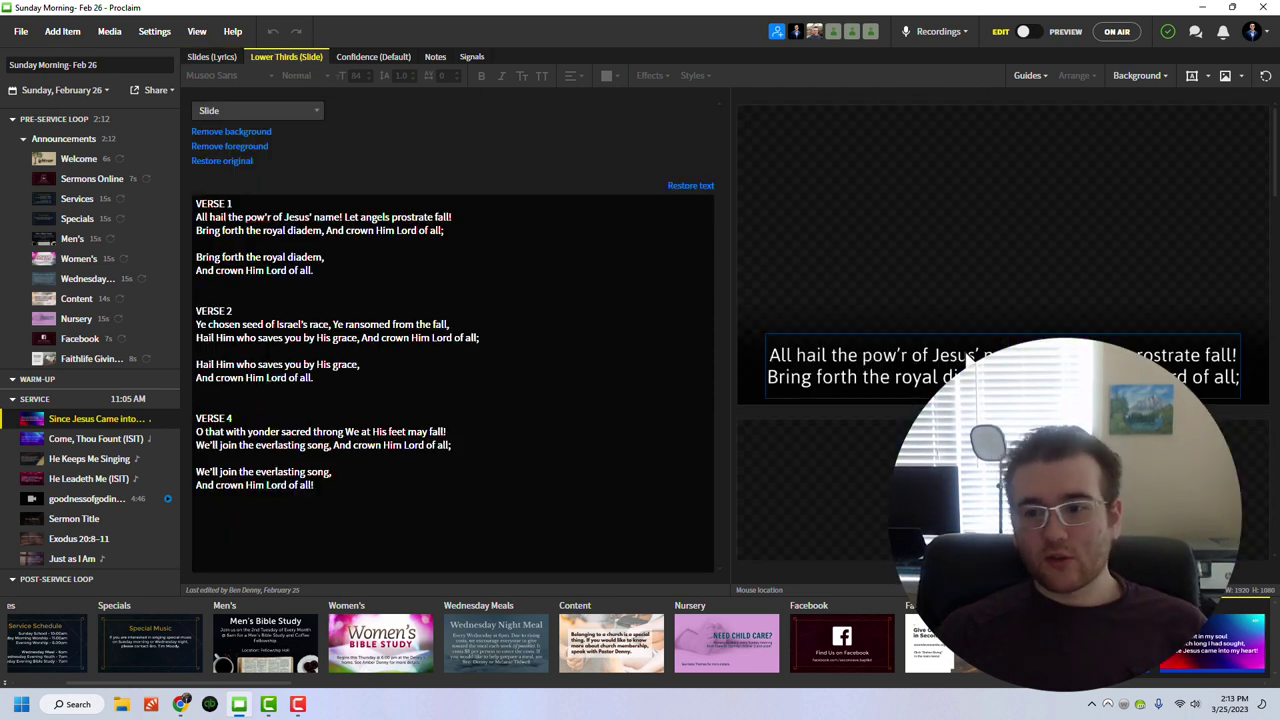
scroll(917, 352, "down", 3)
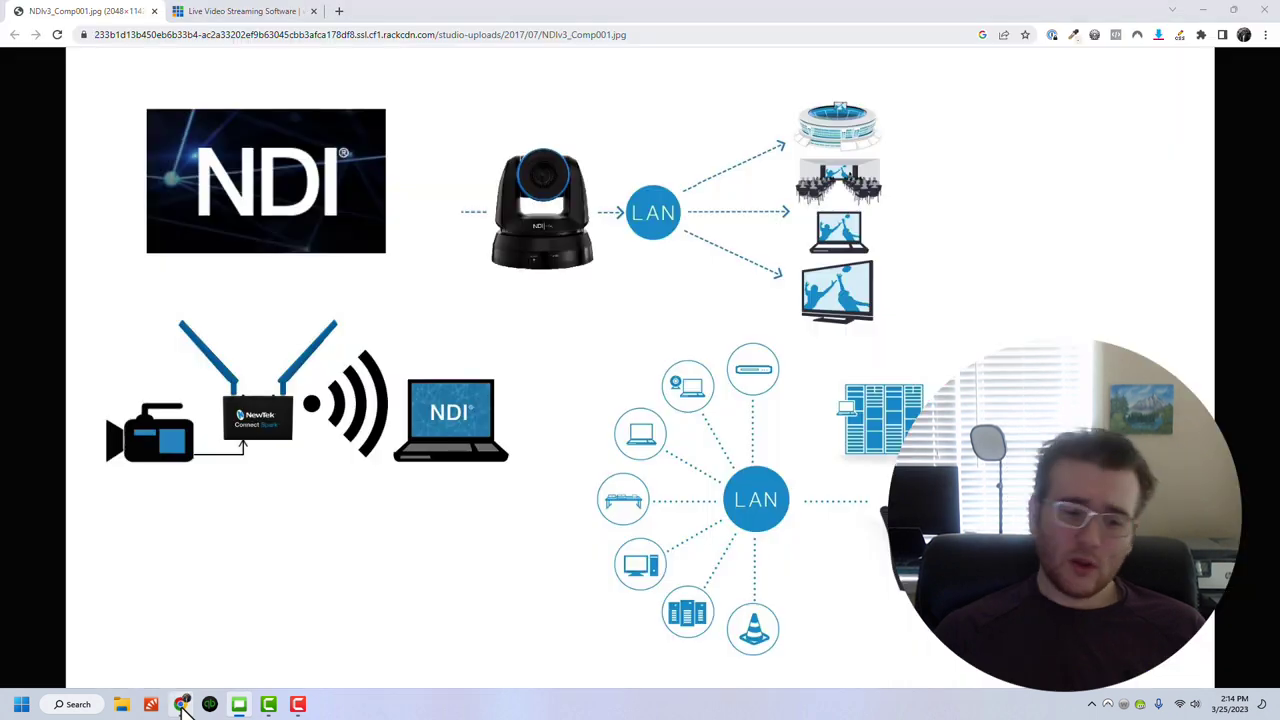
left_click(182, 706)
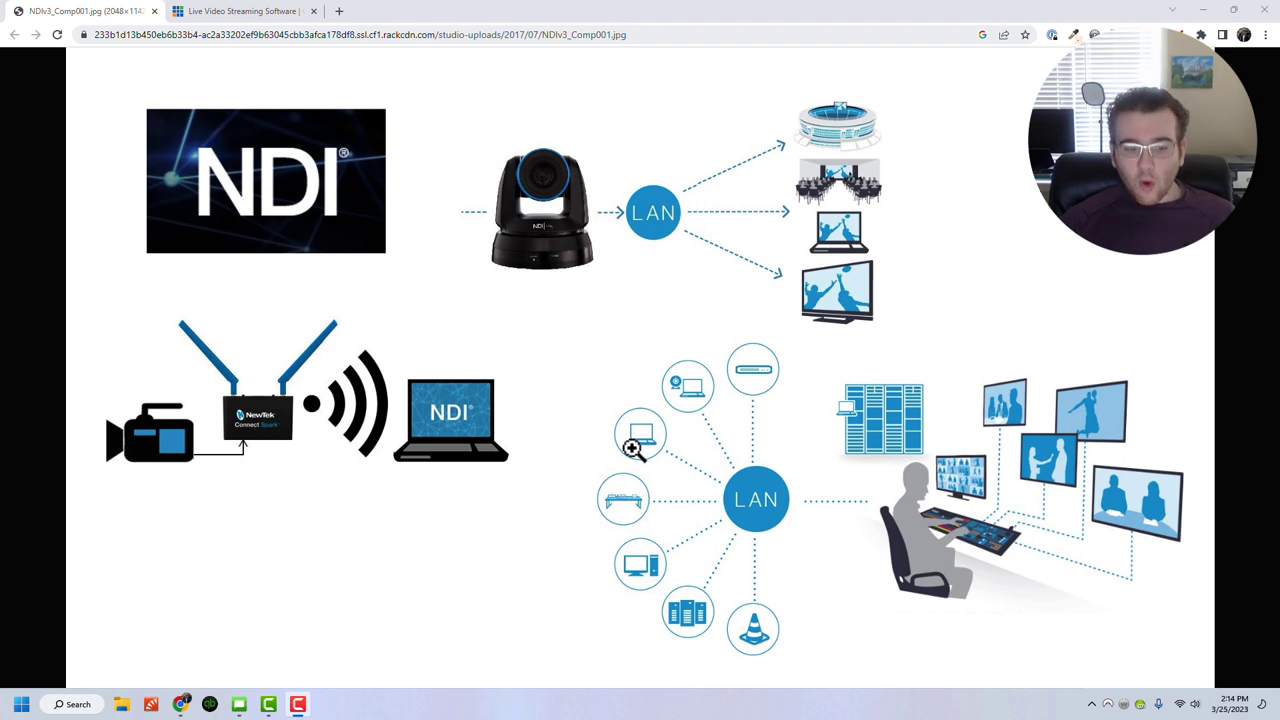
Back in Proclaim, go to Display settings and start editing the Lower Thirds virtual screen's outputs.
left_click(240, 704)
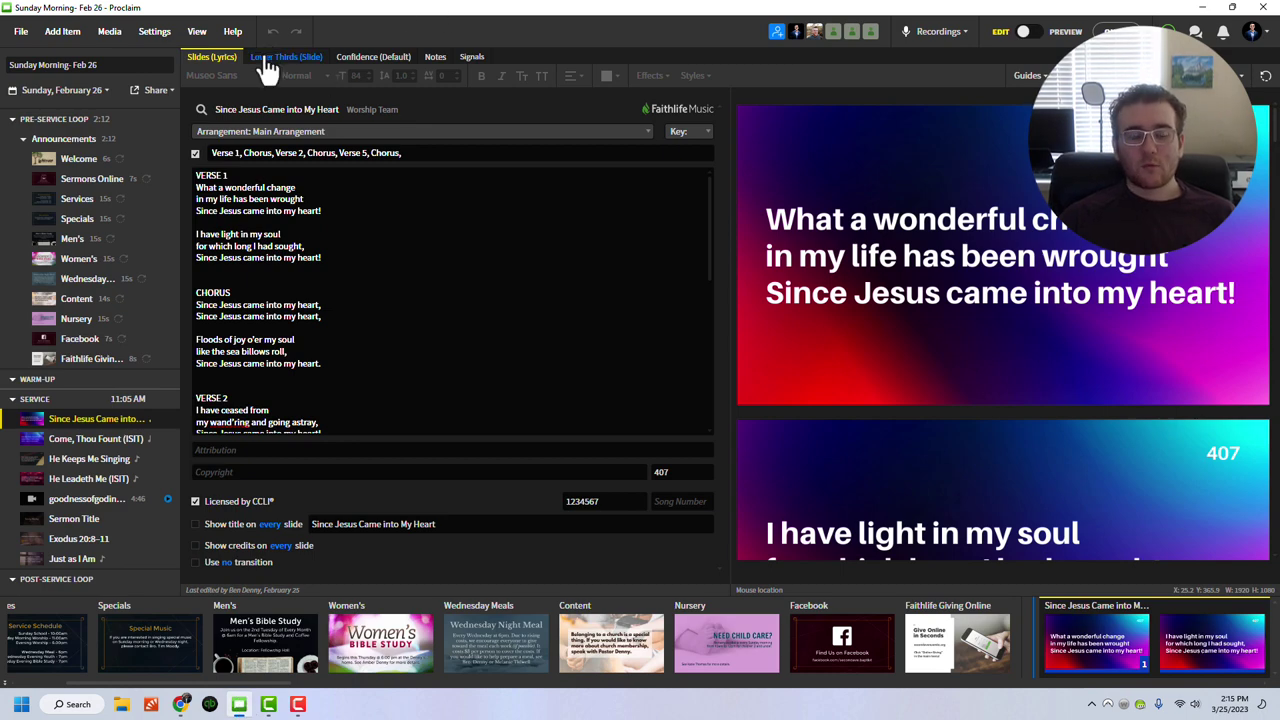
left_click(152, 33)
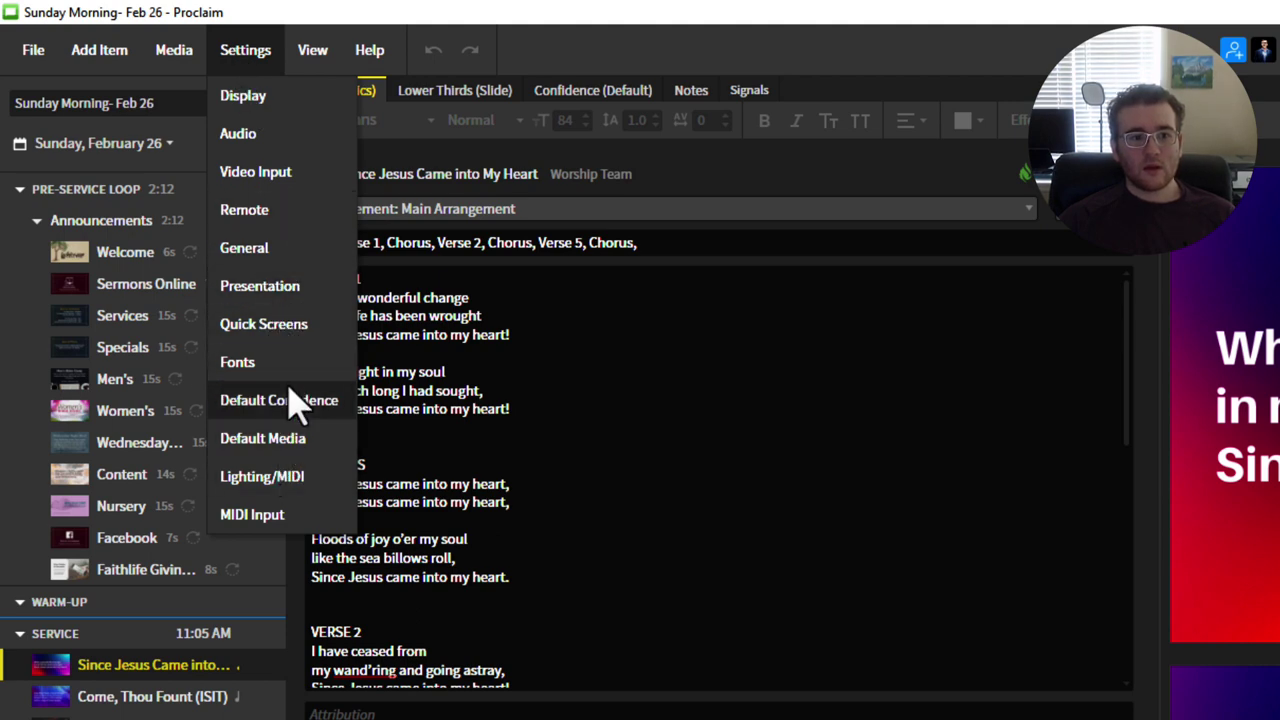
left_click(250, 96)
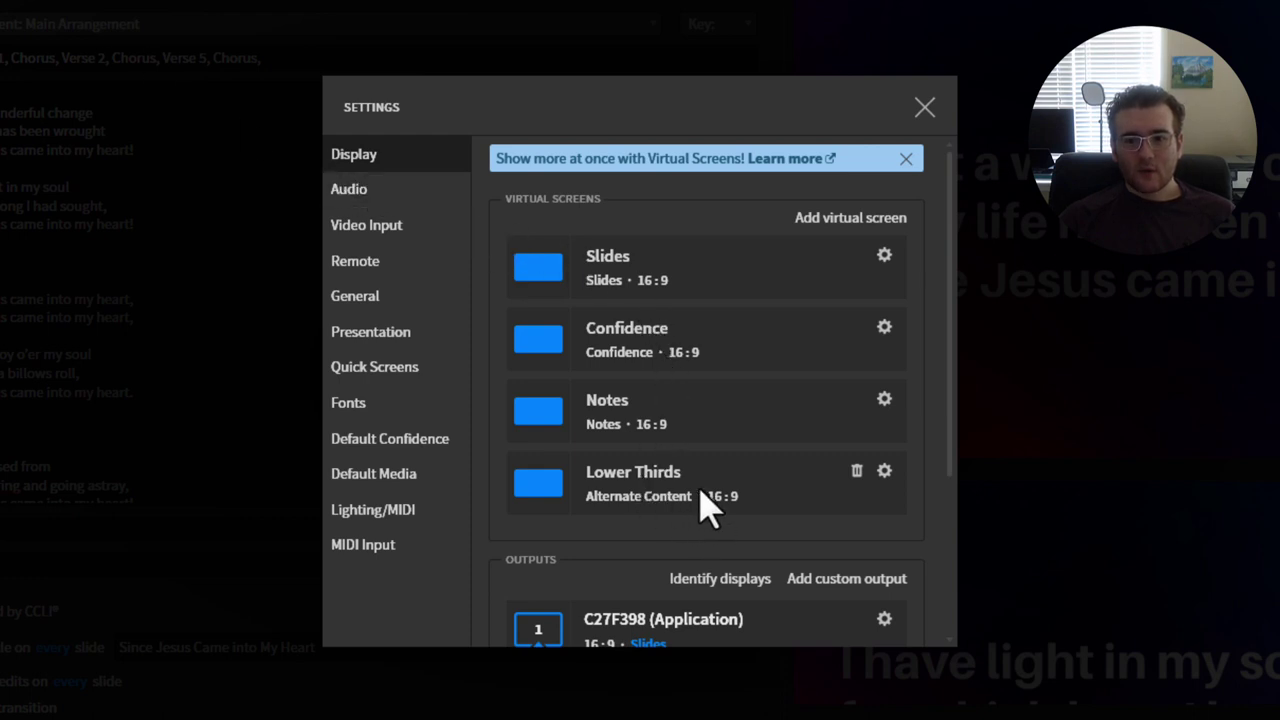
scroll(705, 505, "down", 1)
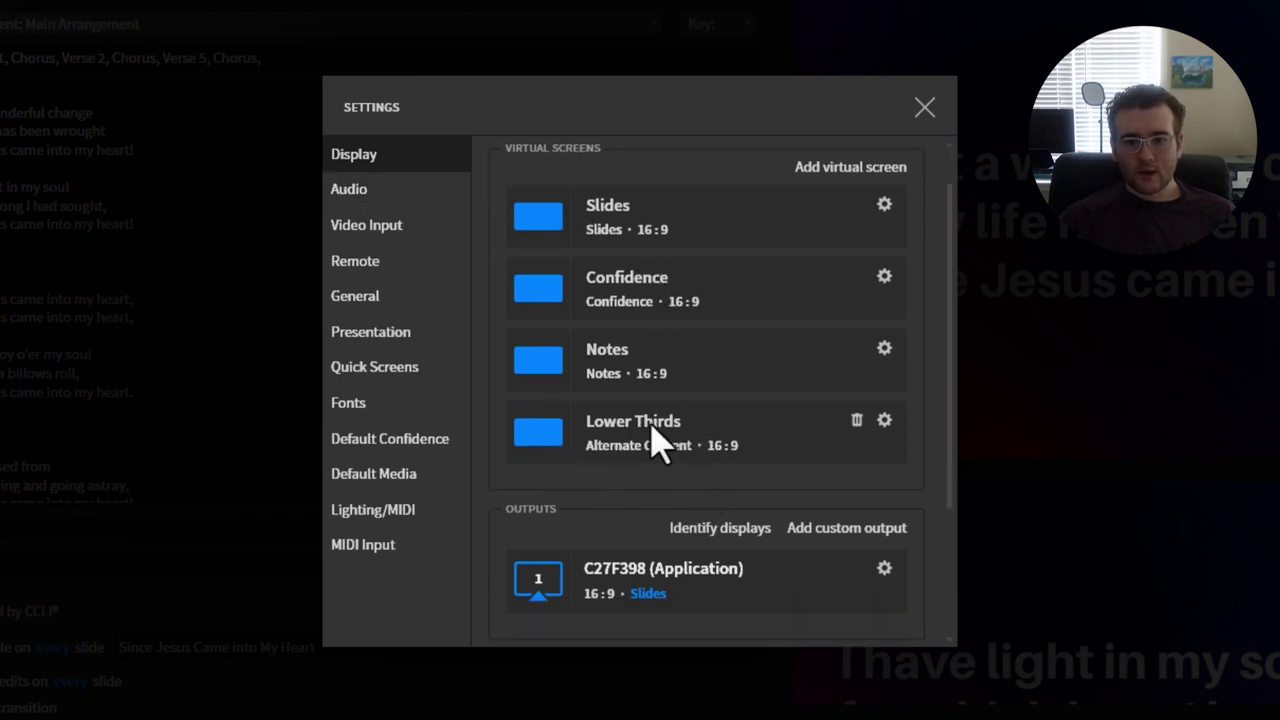
scroll(600, 423, "down", 4)
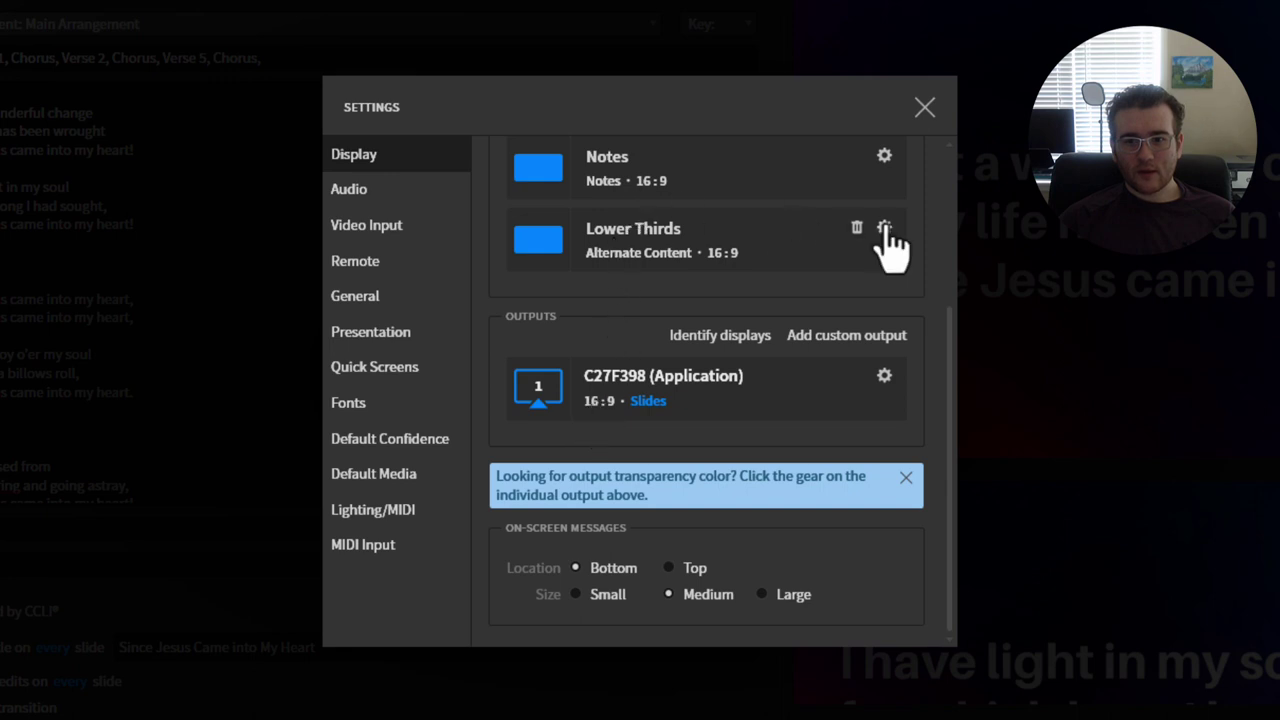
left_click(884, 229)
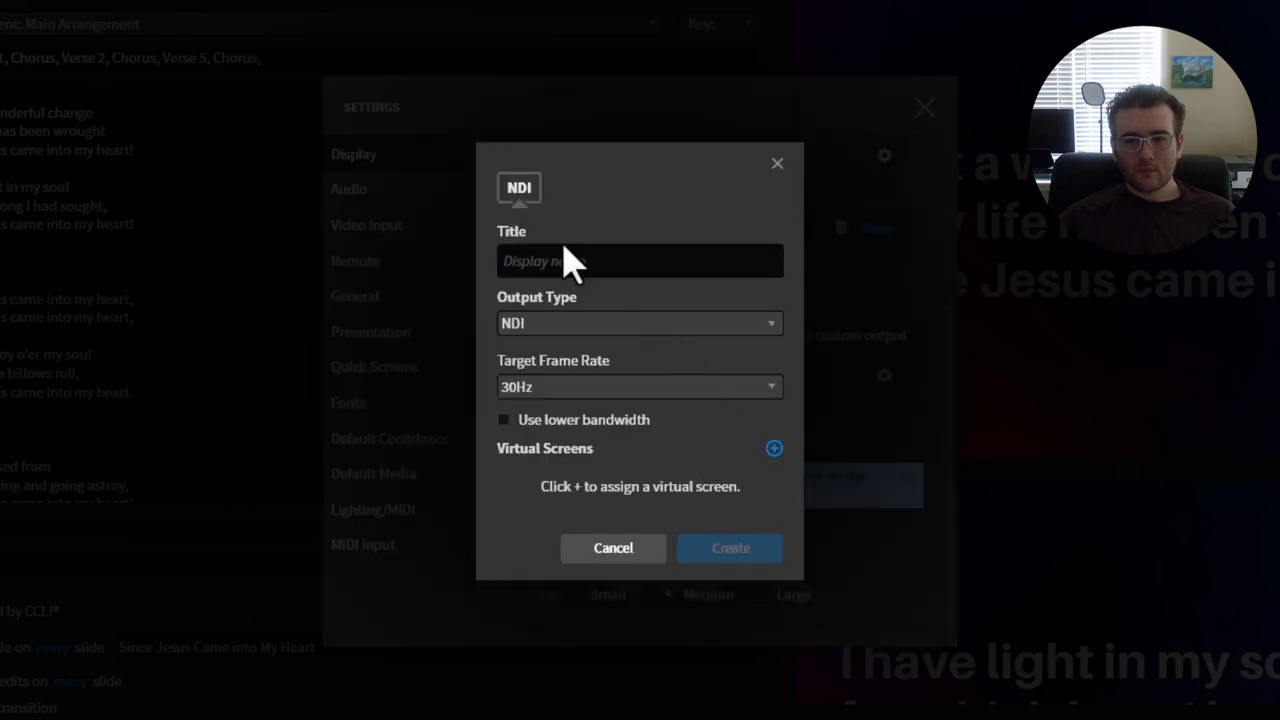
Title the output 'LowerThirds', keep type NDI, assign the Lower Thirds virtual screen, and create it.
left_click(560, 259)
type("Lo")
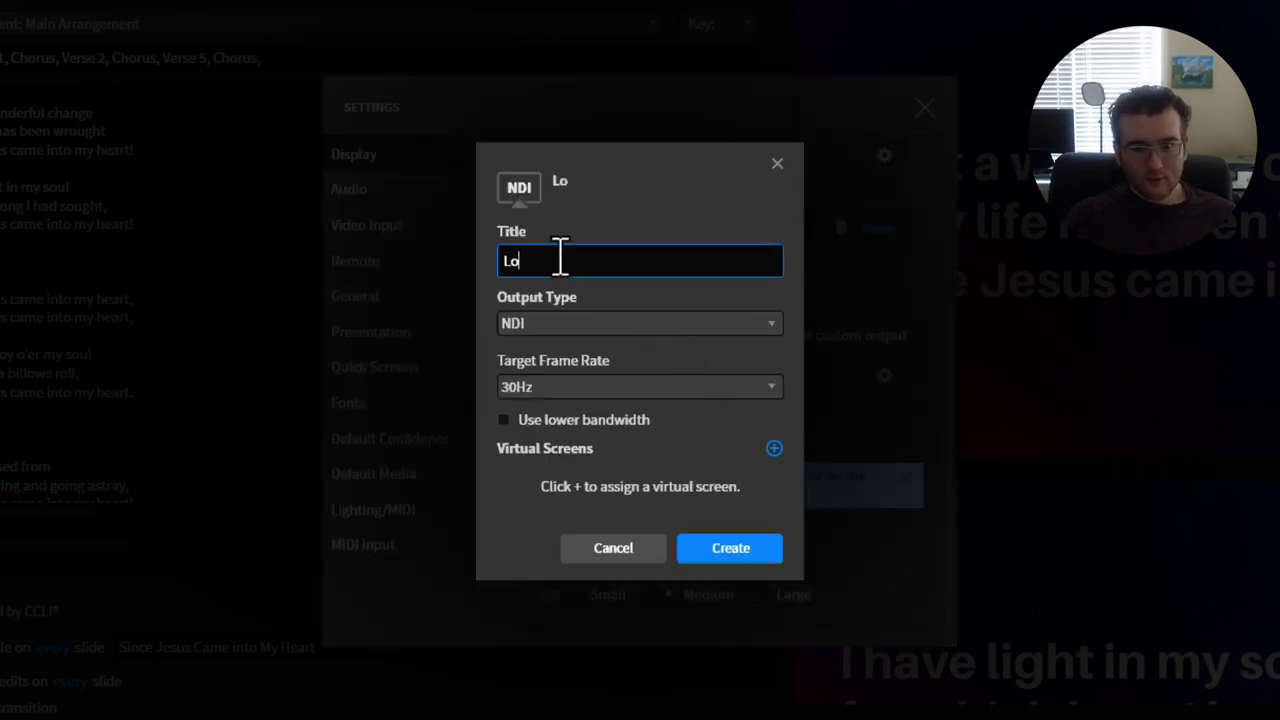
type("werThirds")
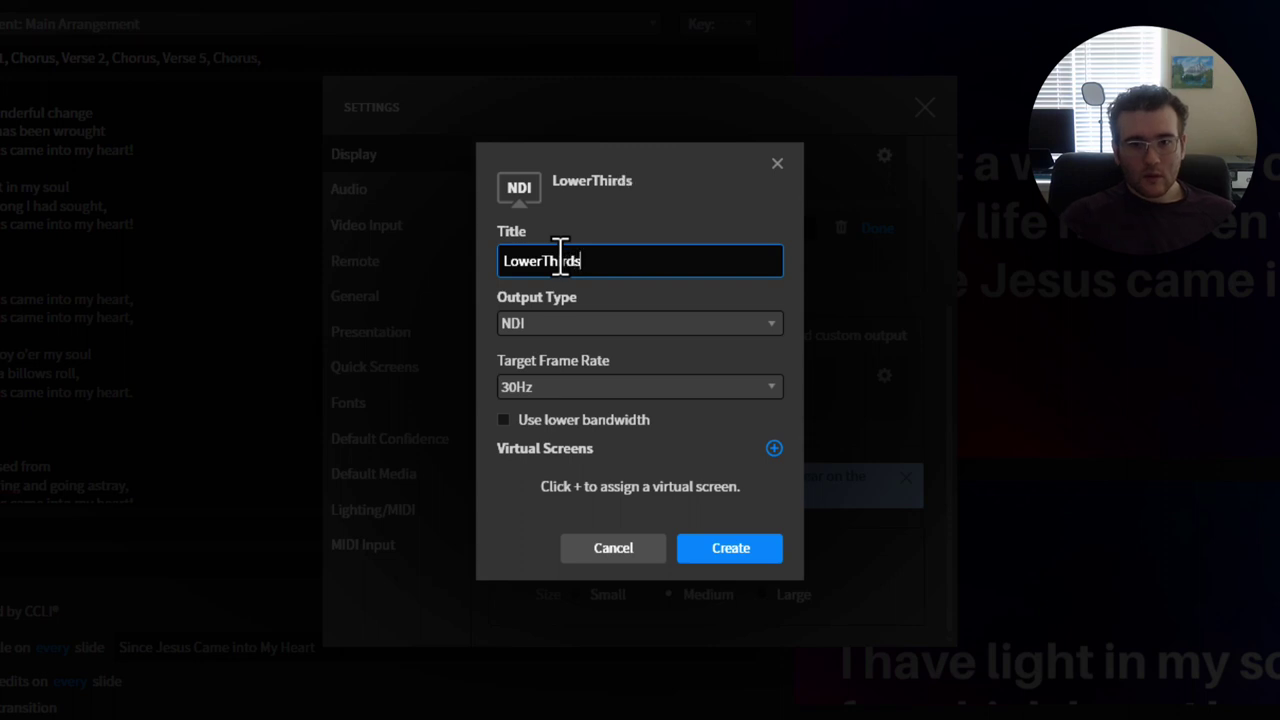
left_click(590, 326)
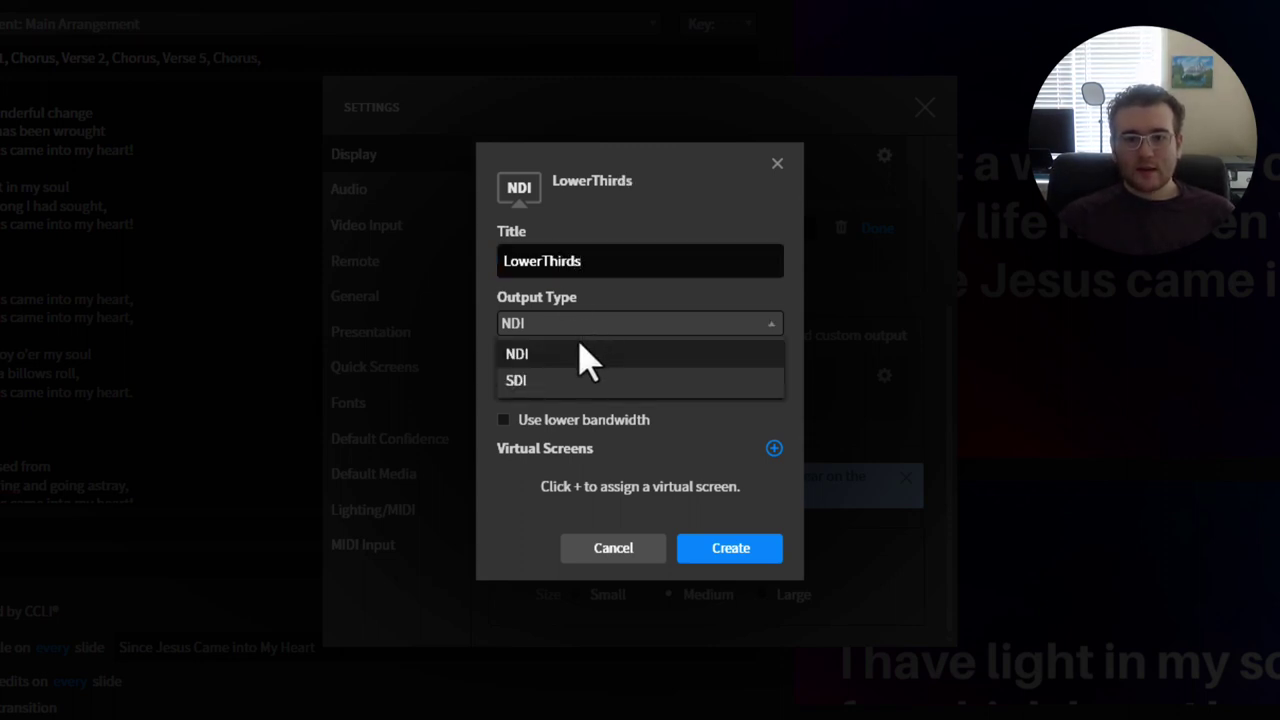
left_click(583, 354)
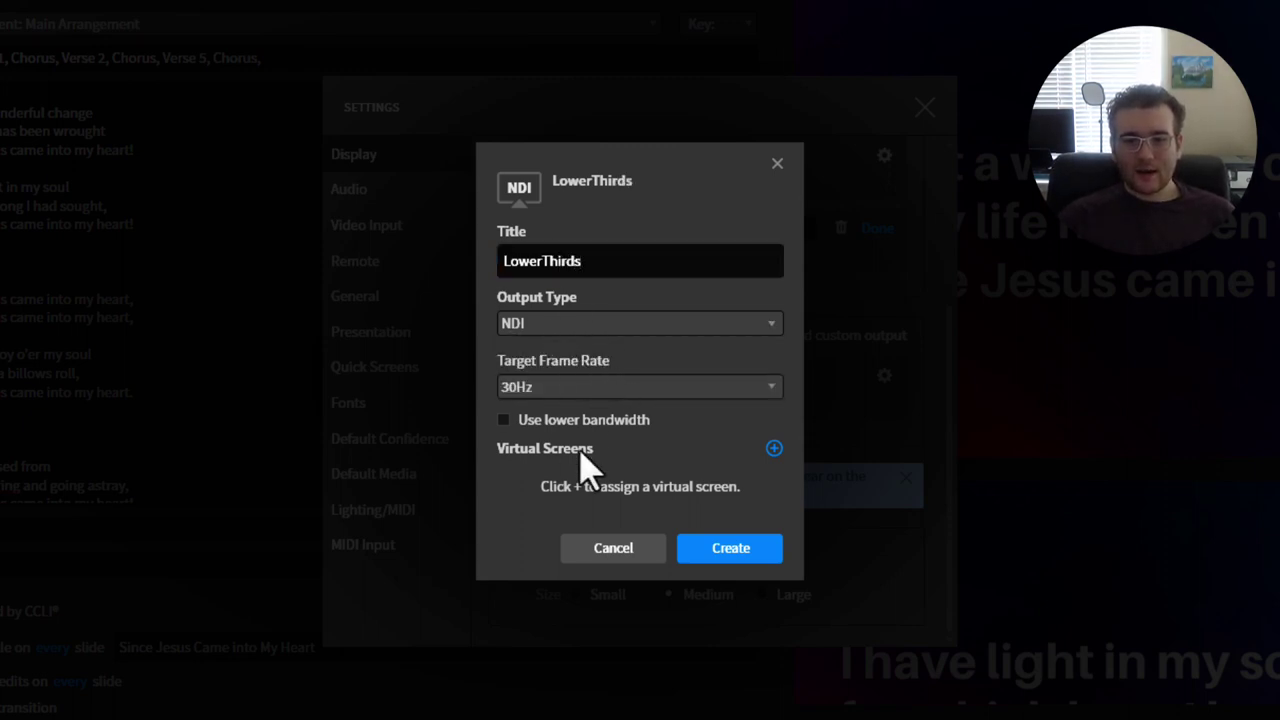
left_click(774, 449)
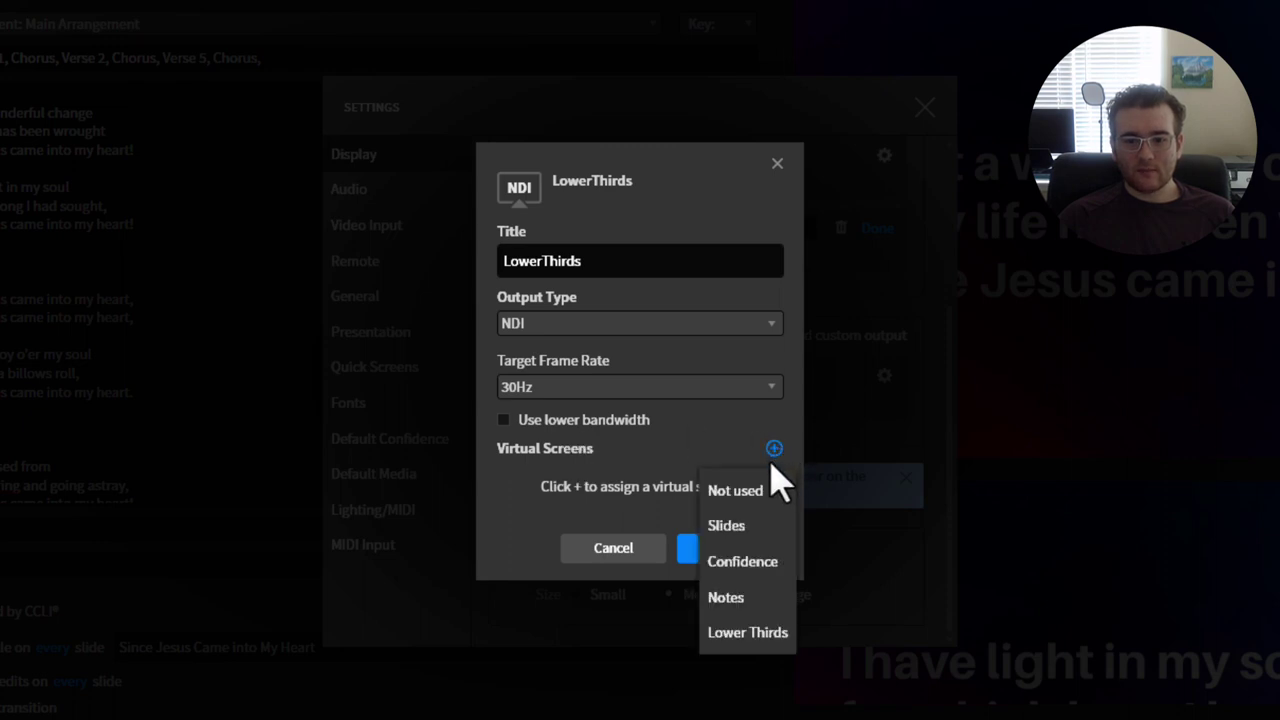
left_click(750, 640)
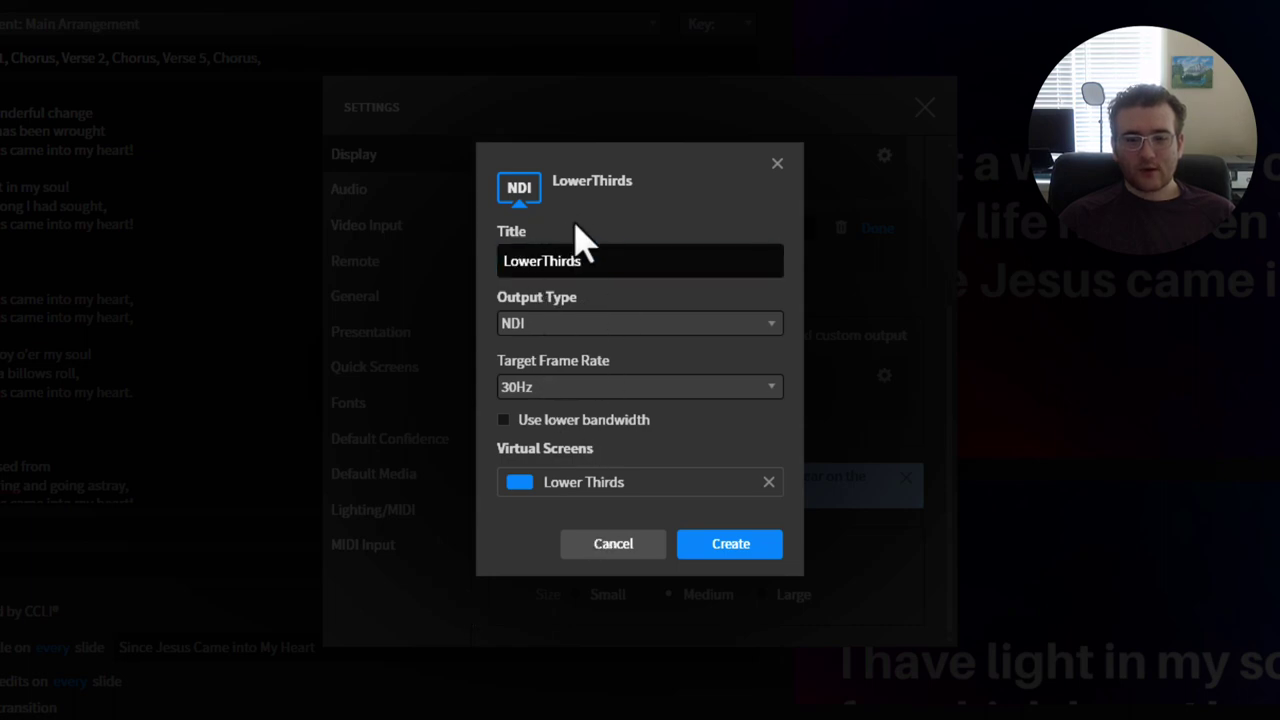
left_click(699, 524)
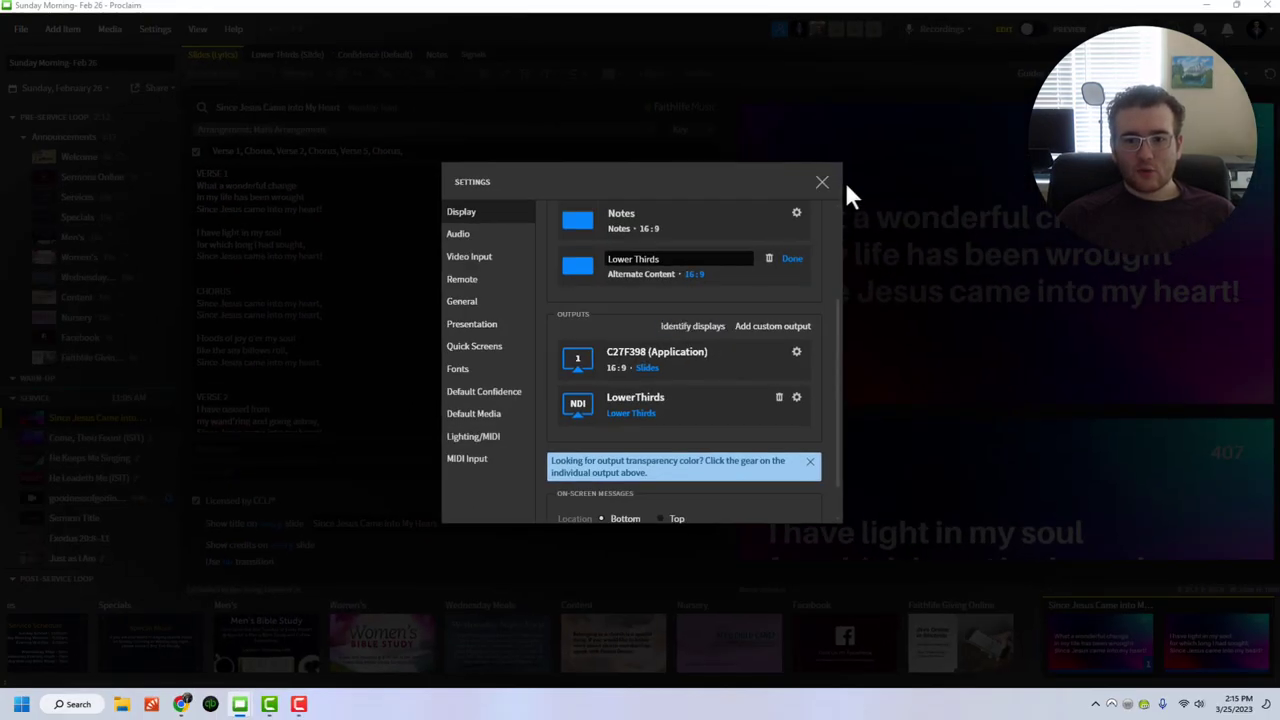
Close Settings and review the song's Lower Thirds, Confidence and full Slides views.
scroll(705, 270, "up", 3)
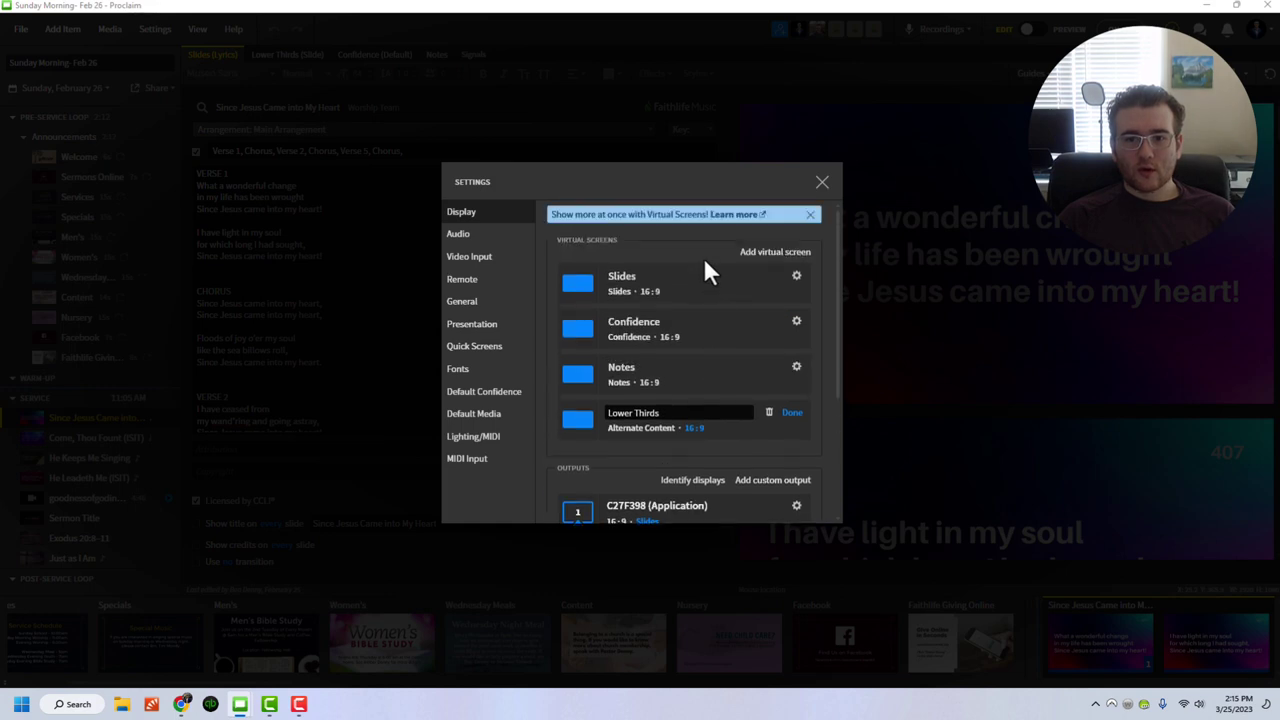
left_click(818, 183)
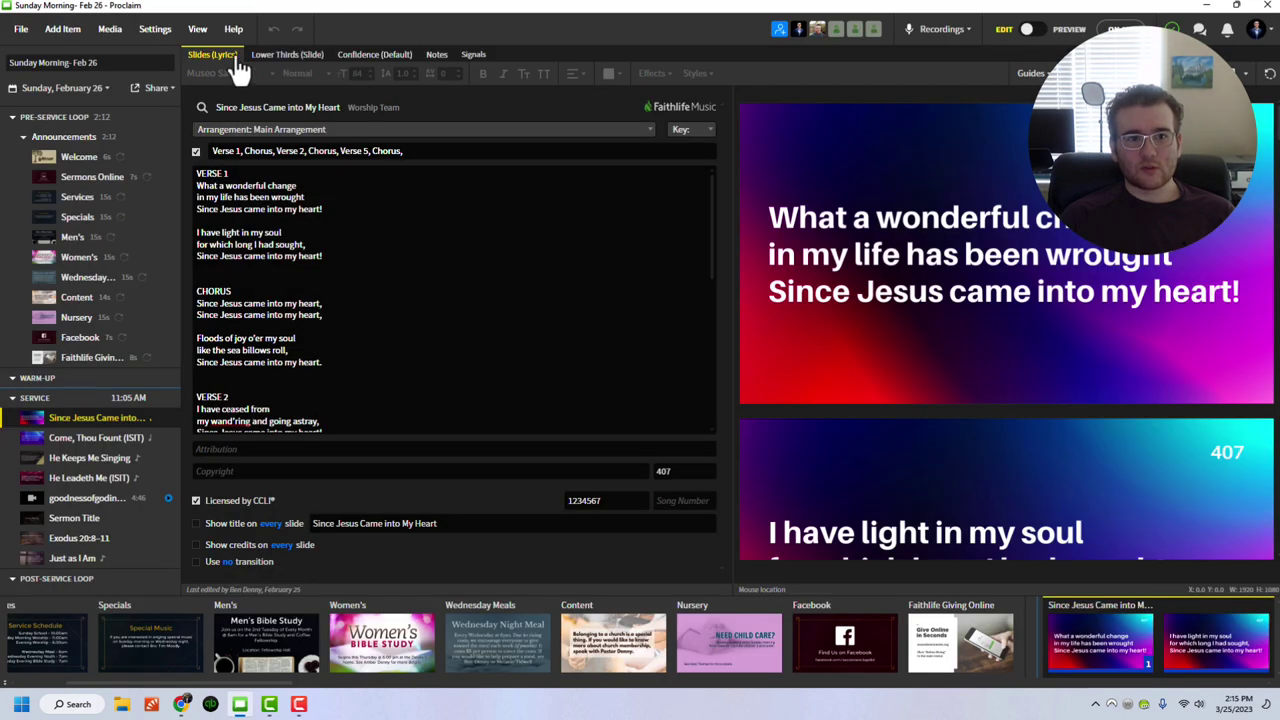
left_click(300, 58)
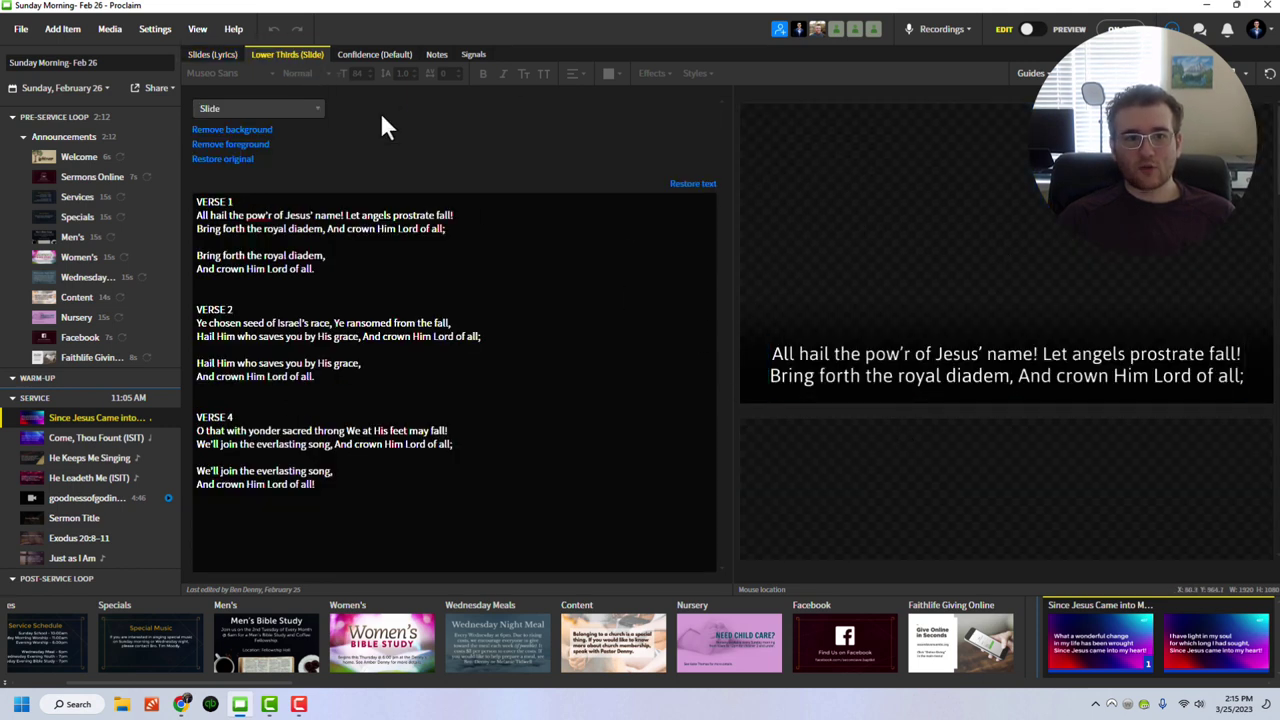
left_click(380, 58)
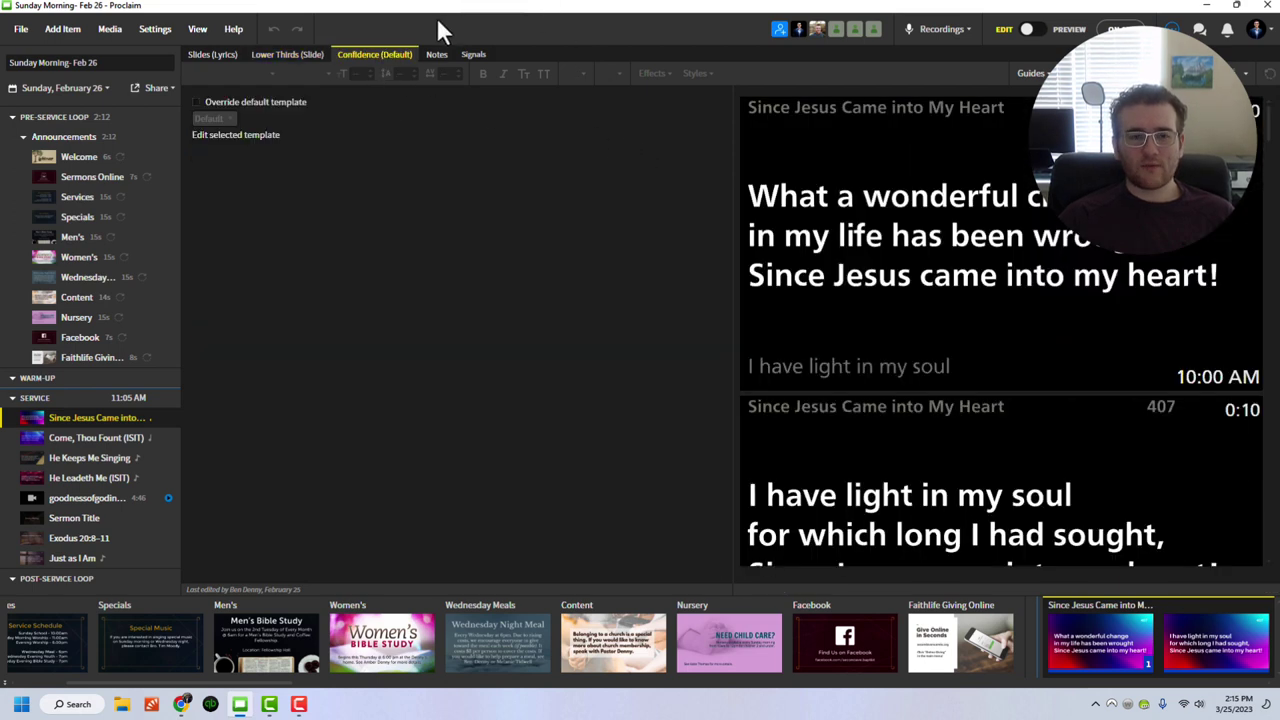
left_click(300, 60)
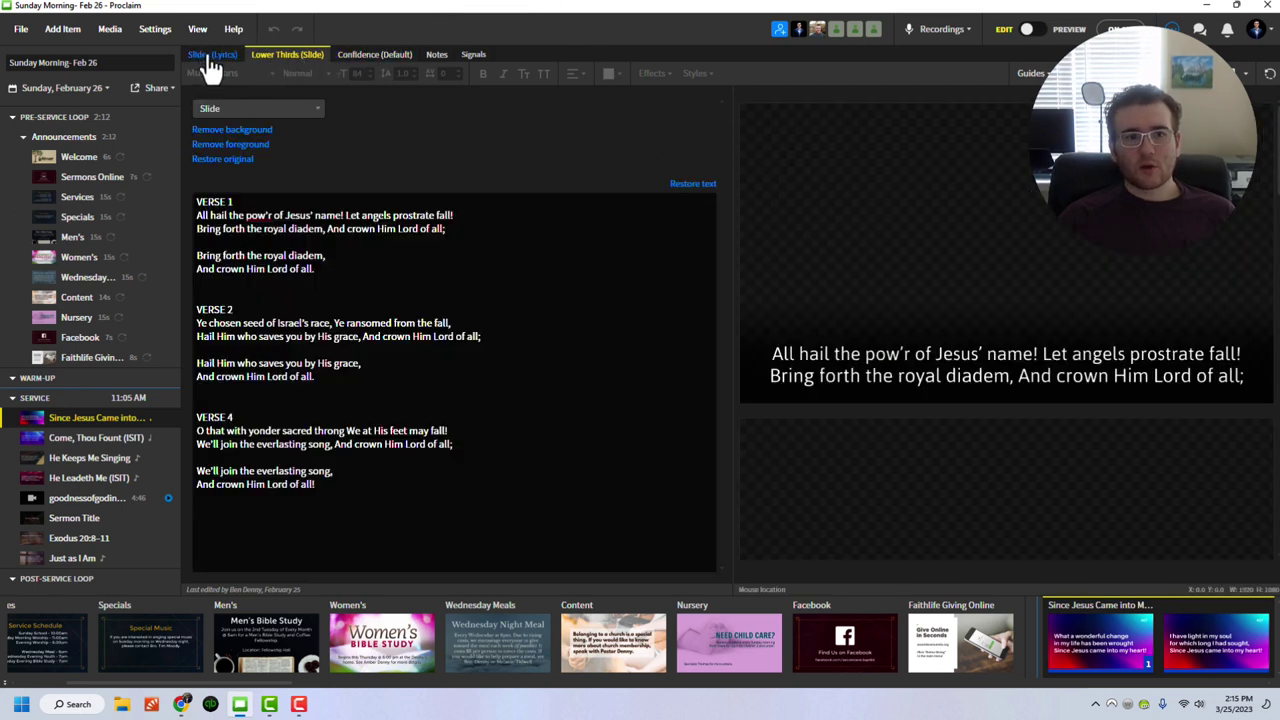
left_click(209, 57)
Reopen Display settings, confirm LowerThirds is listed under Outputs, and close Settings.
left_click(143, 29)
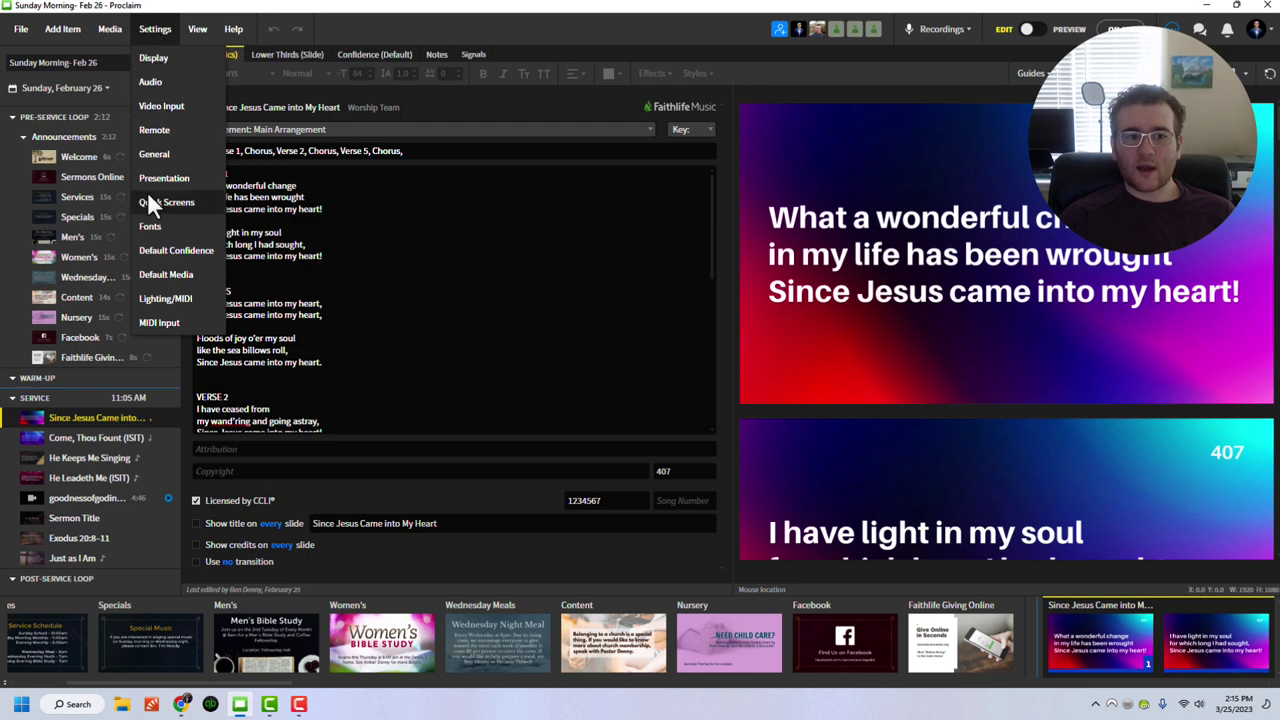
left_click(160, 57)
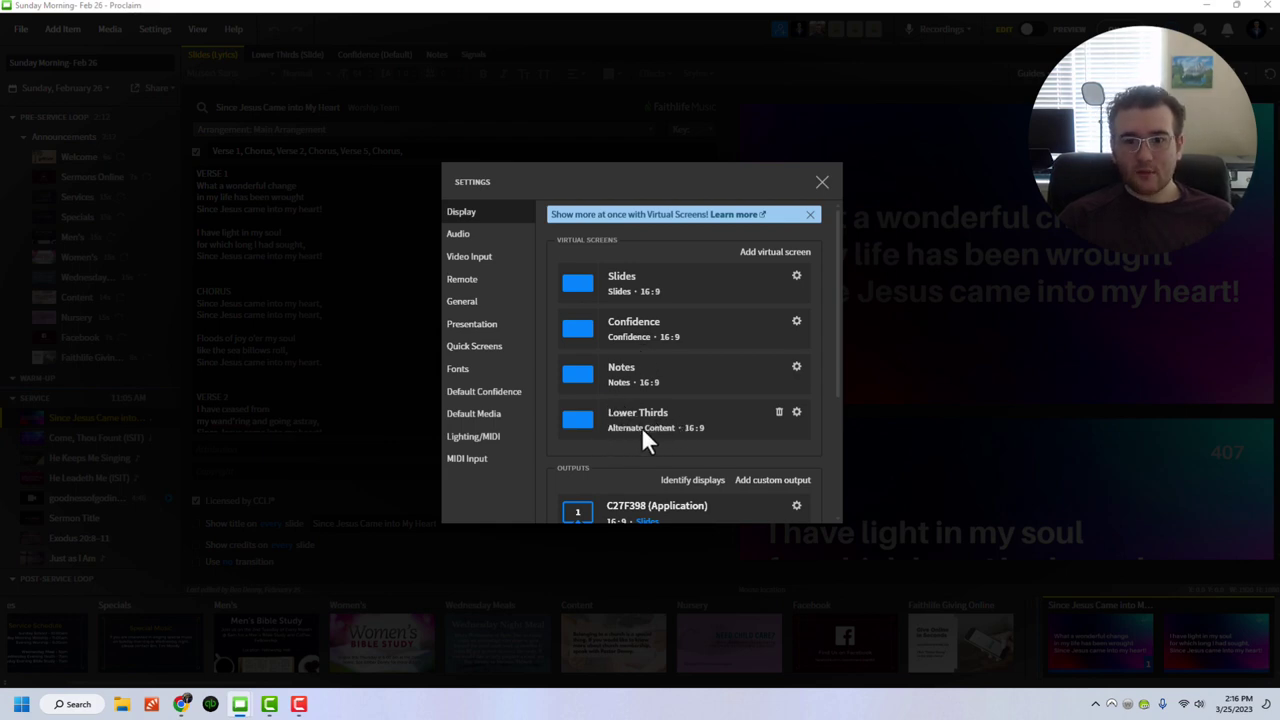
scroll(641, 426, "down", 3)
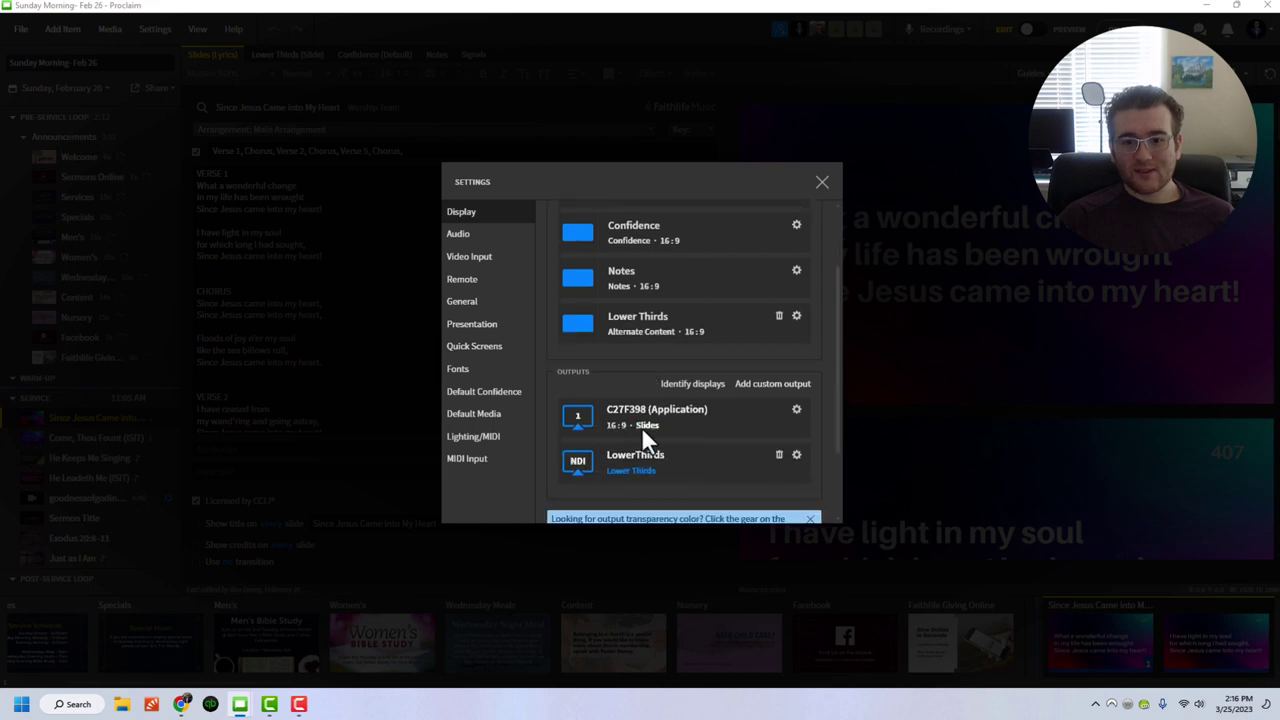
left_click(822, 183)
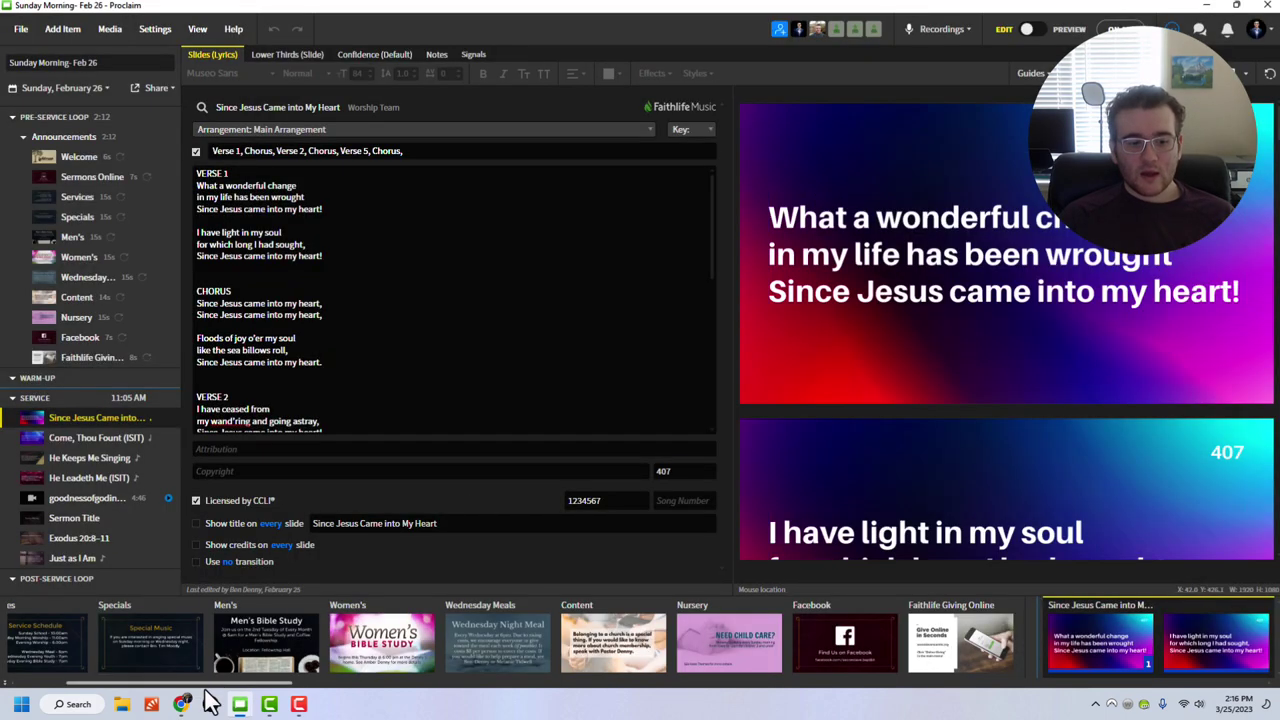
Download the vMix 26 free-trial installer from vmix.com and keep the file.
left_click(180, 704)
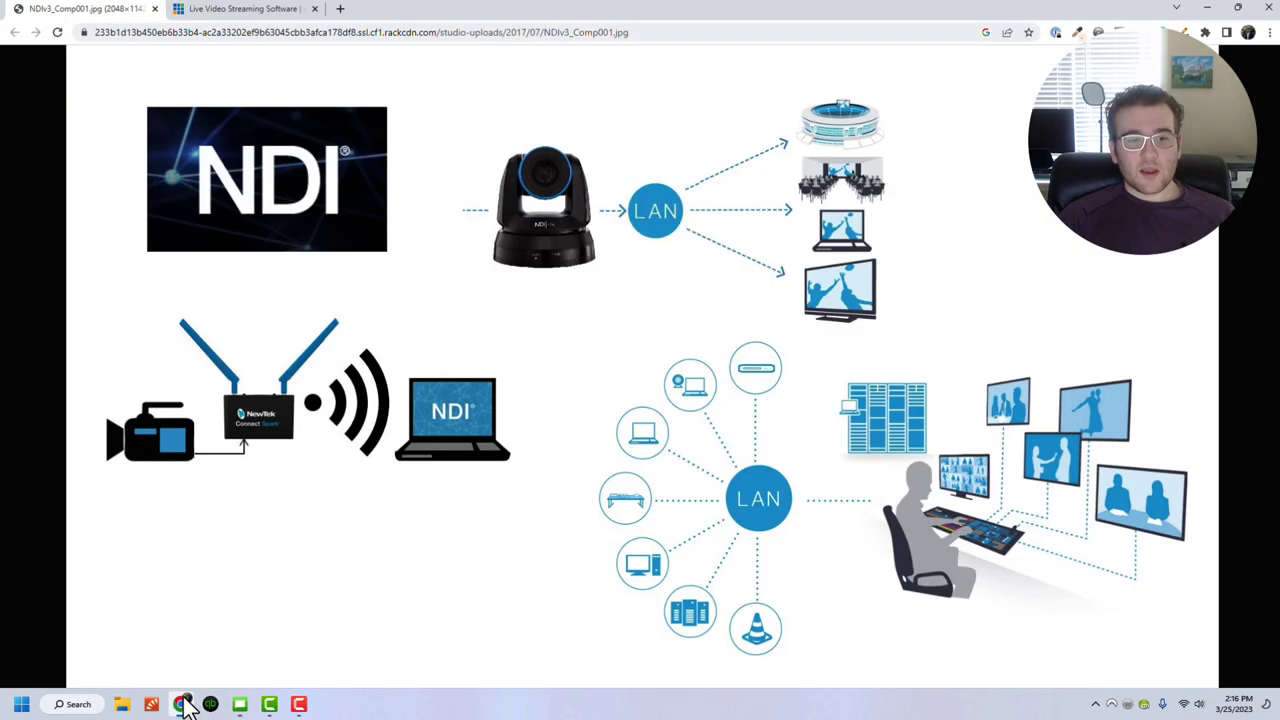
left_click(266, 10)
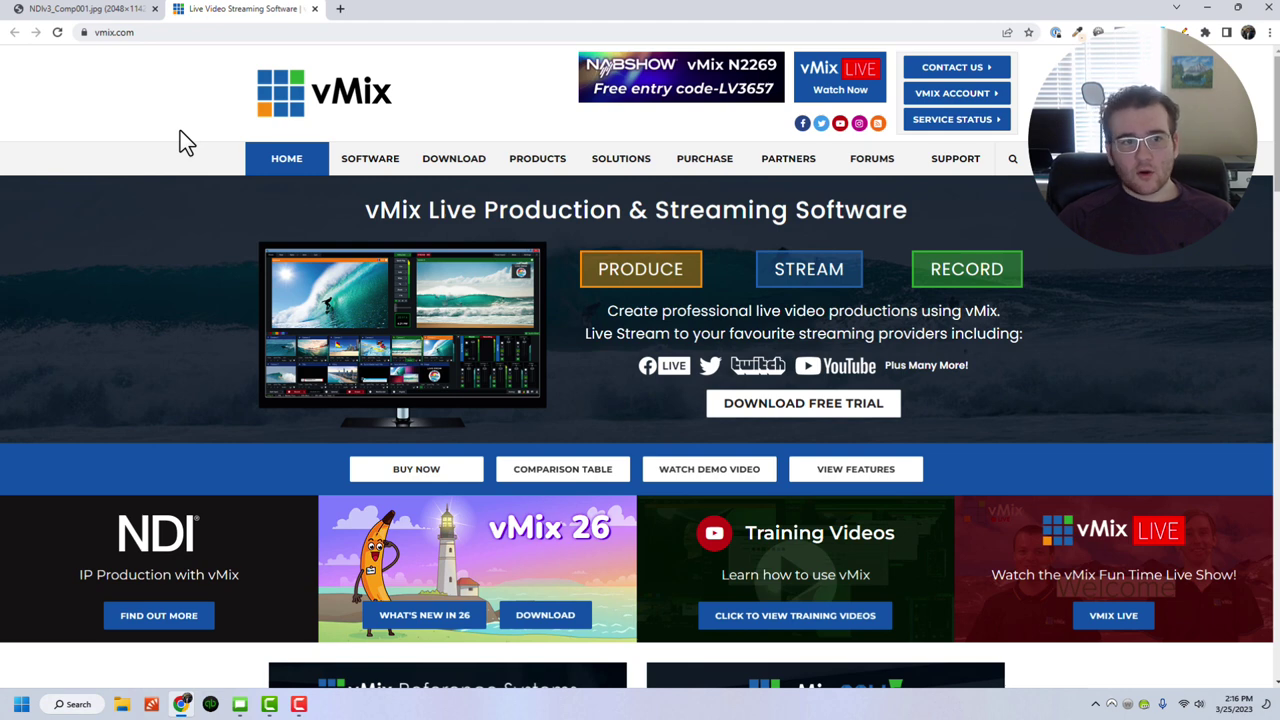
scroll(163, 170, "down", 2)
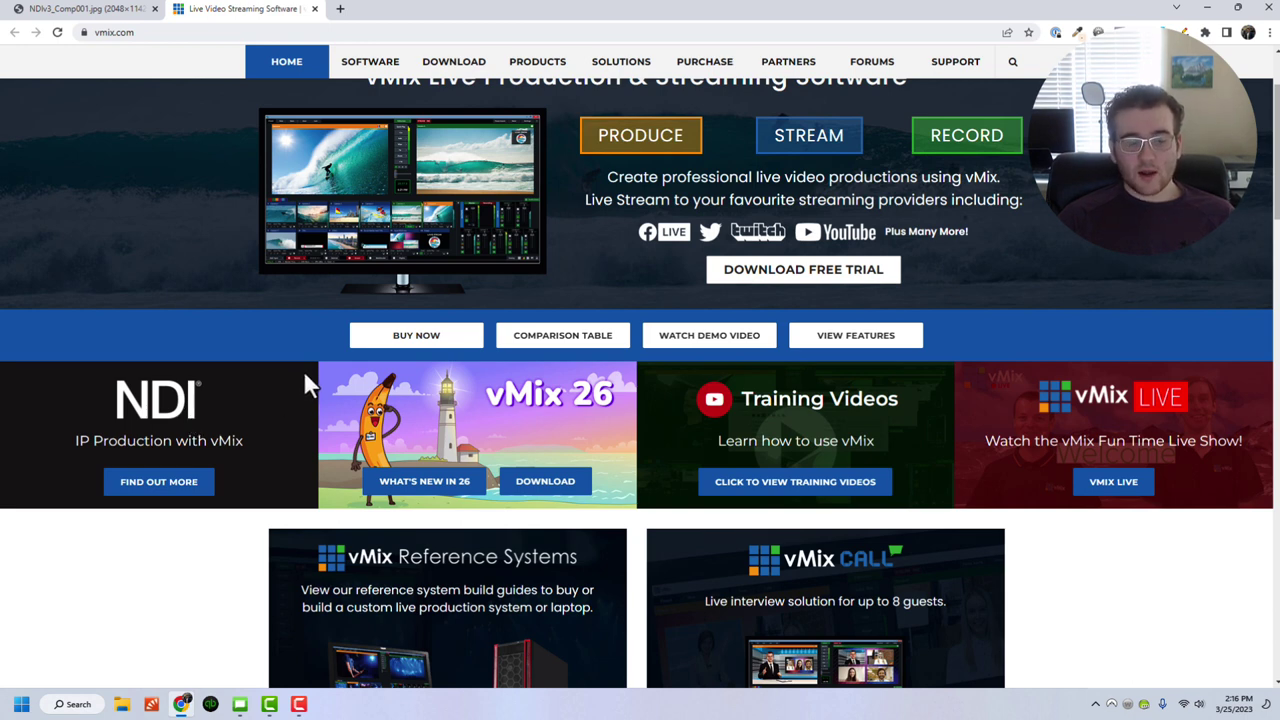
scroll(215, 345, "up", 1)
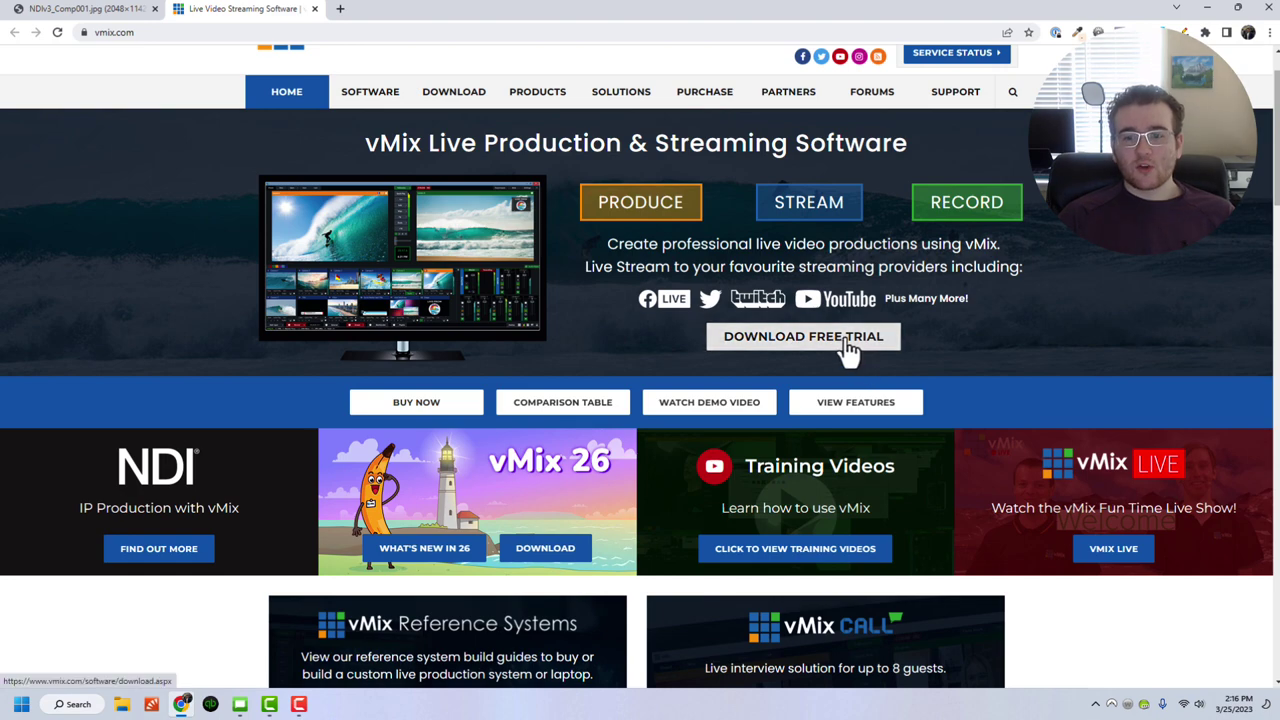
left_click(850, 338)
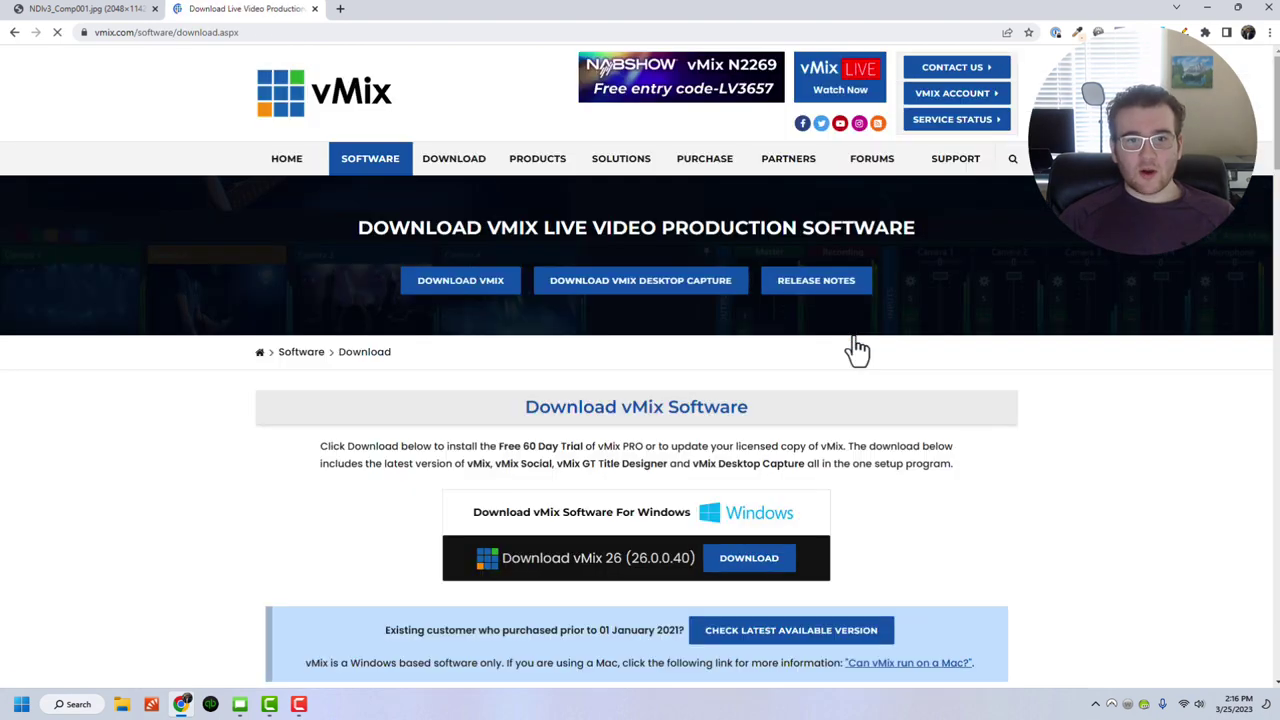
scroll(797, 397, "down", 4)
scroll(789, 391, "up", 2)
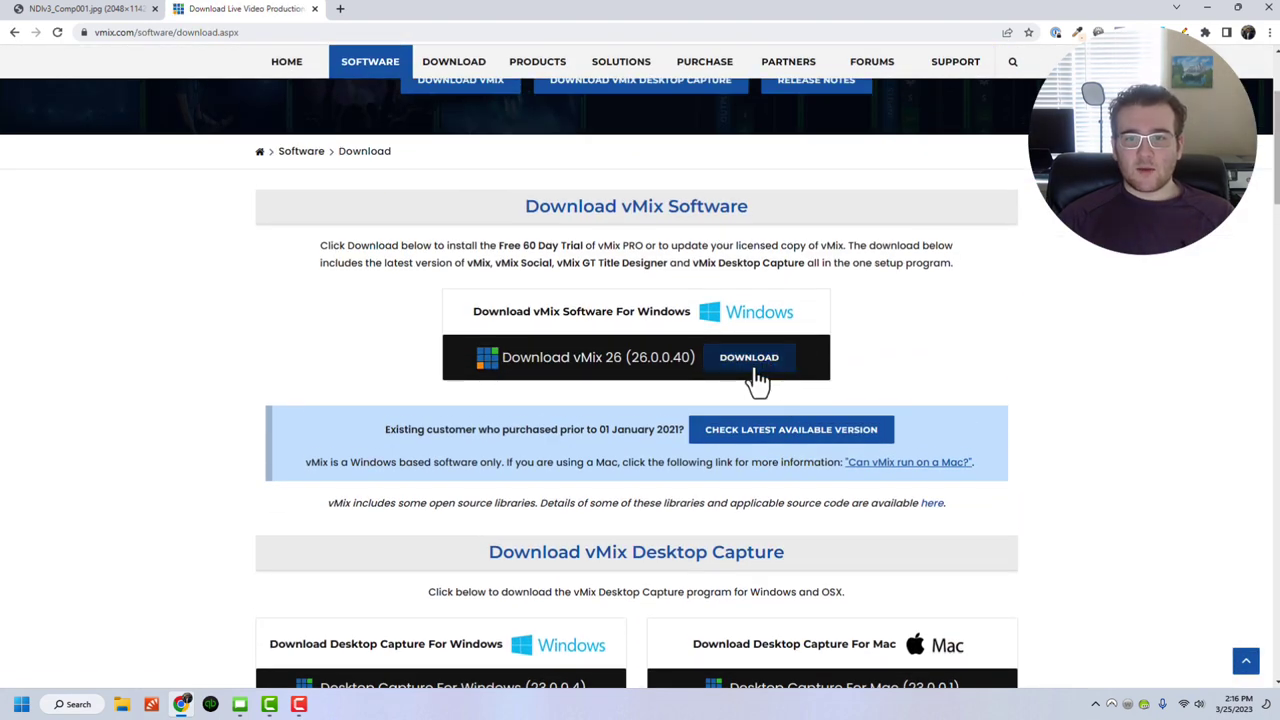
left_click(757, 380)
left_click(238, 672)
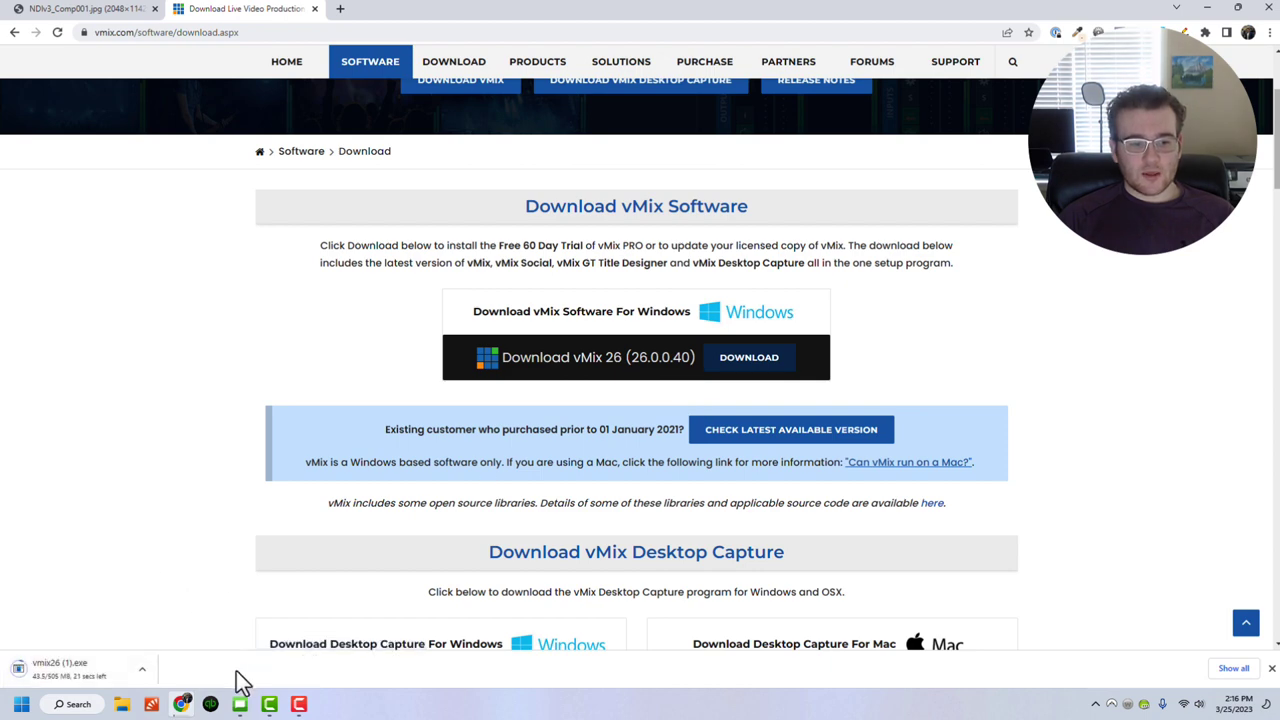
Search the web for 'obs ndi support' and open the obs-ndi plugin page.
scroll(295, 313, "up", 2)
left_click(348, 90)
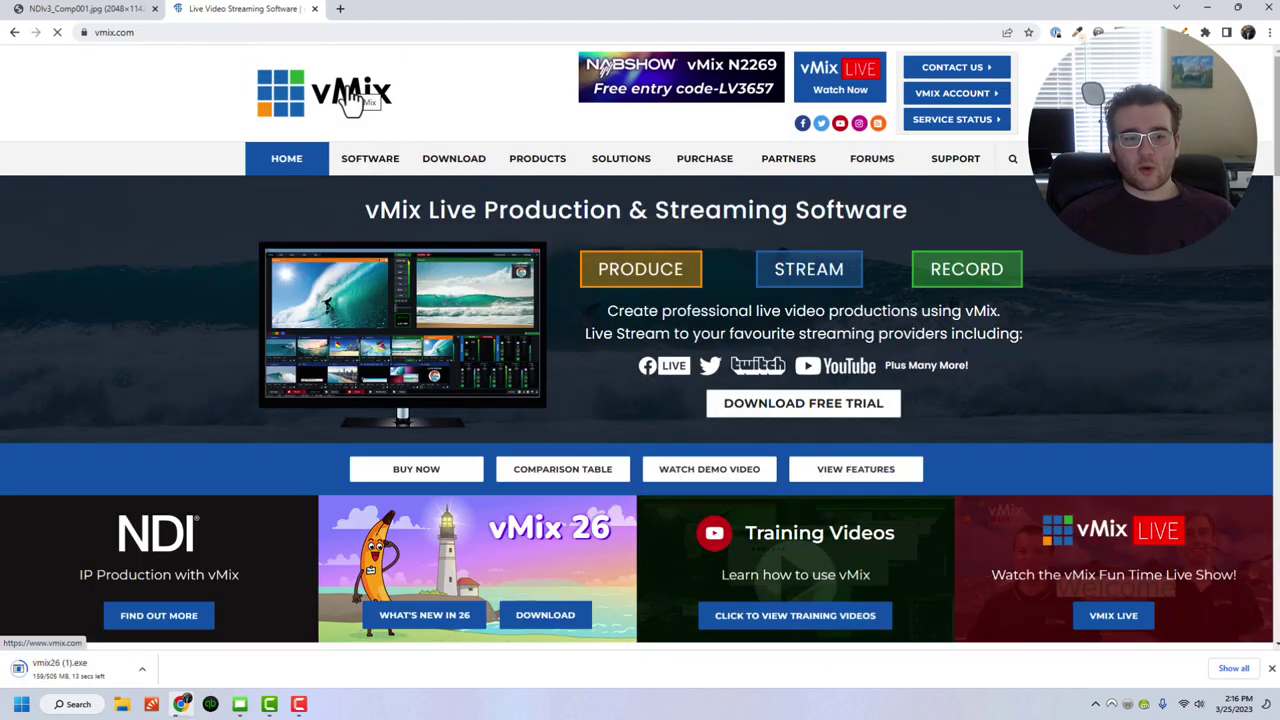
scroll(370, 160, "down", 2)
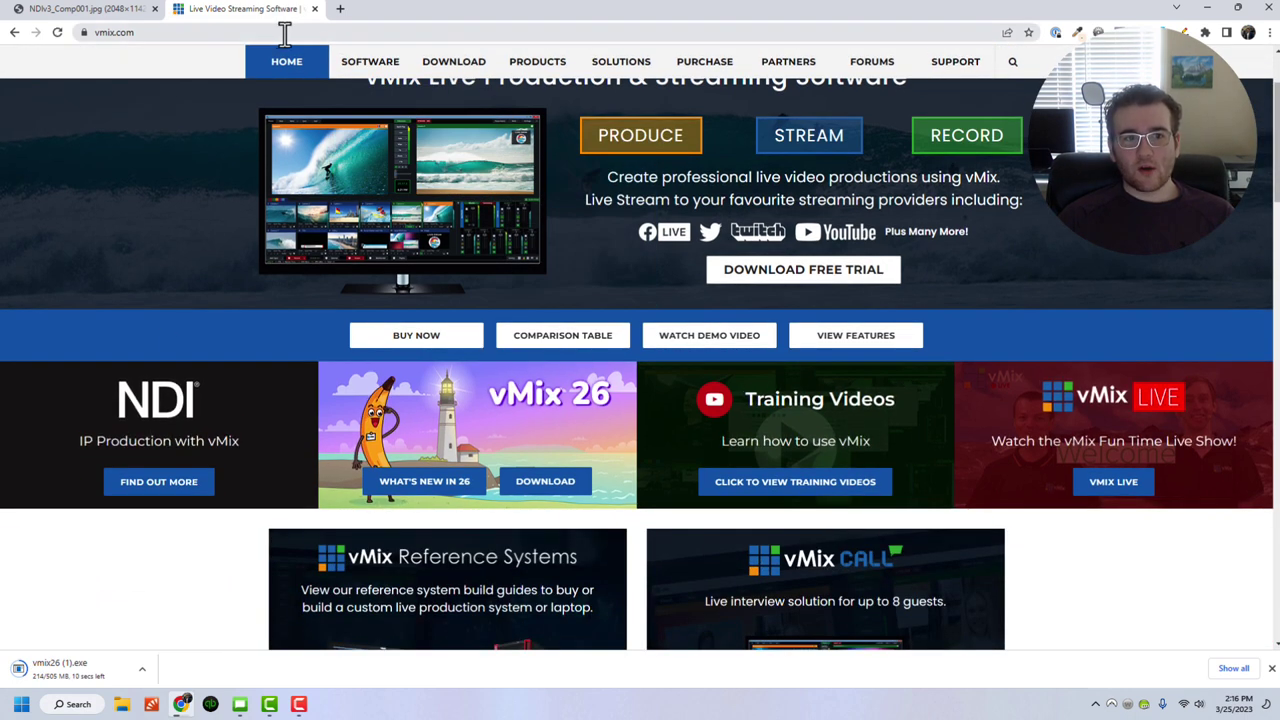
left_click(285, 33)
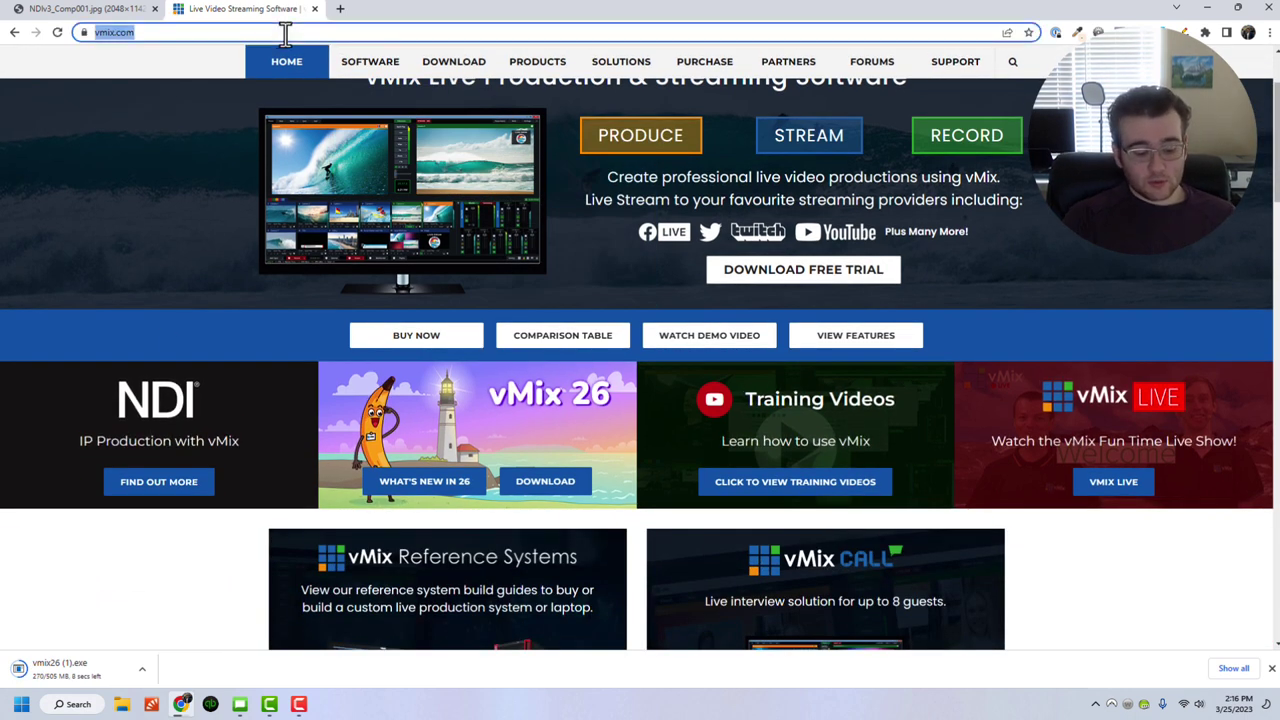
type("obs ndi support")
key("Return")
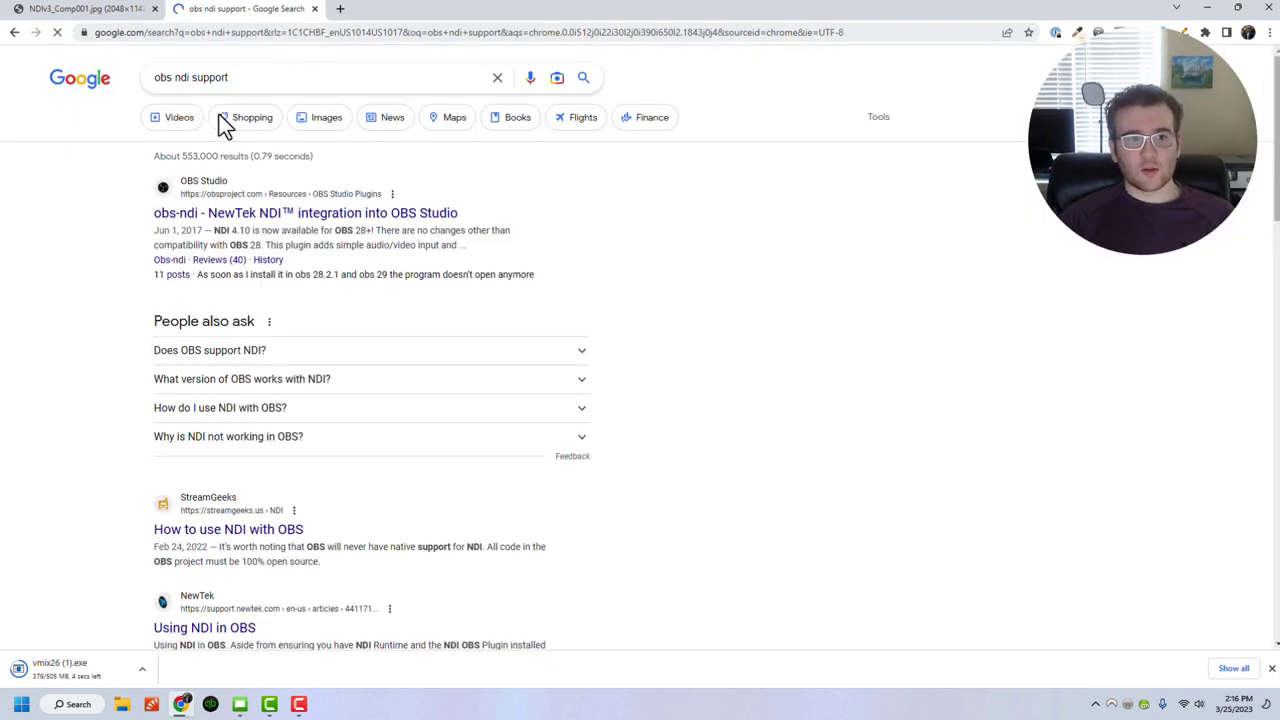
left_click(215, 214)
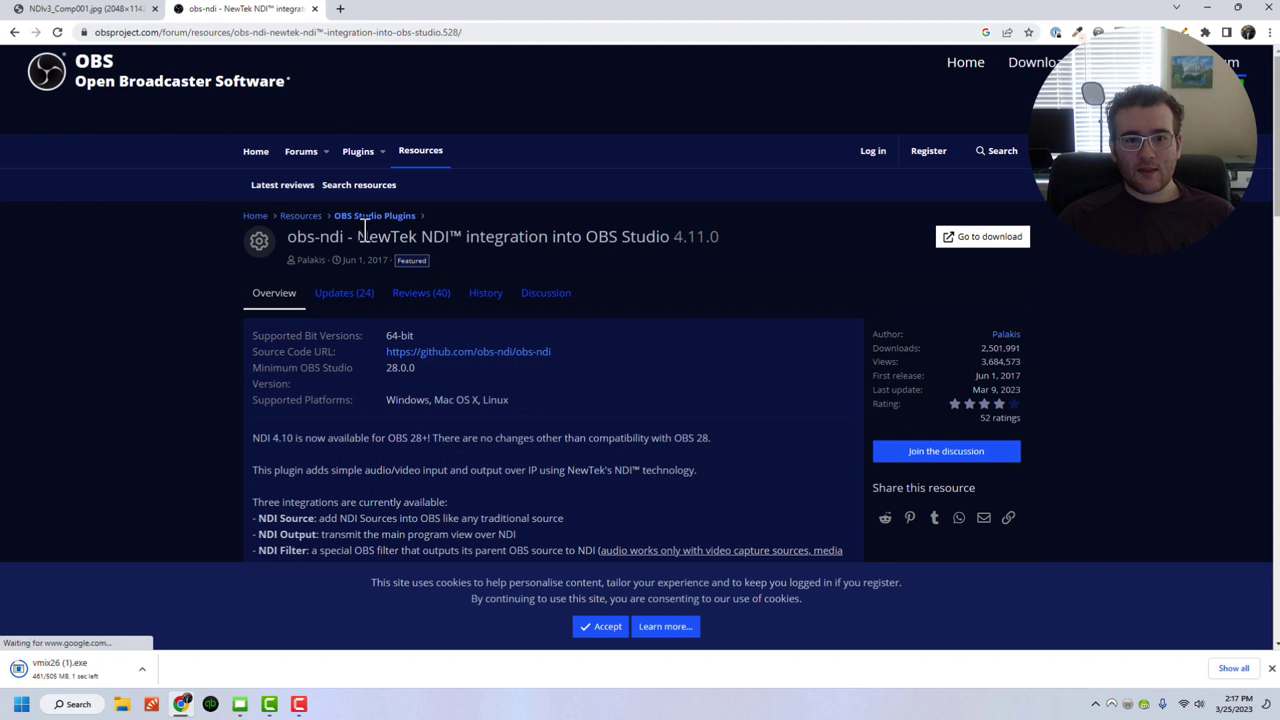
Review the obs-ndi page and its GitHub release, then launch the downloaded vMix installer.
left_click_drag(354, 237, 463, 245)
left_click_drag(582, 240, 695, 240)
left_click(695, 242)
scroll(537, 385, "down", 1)
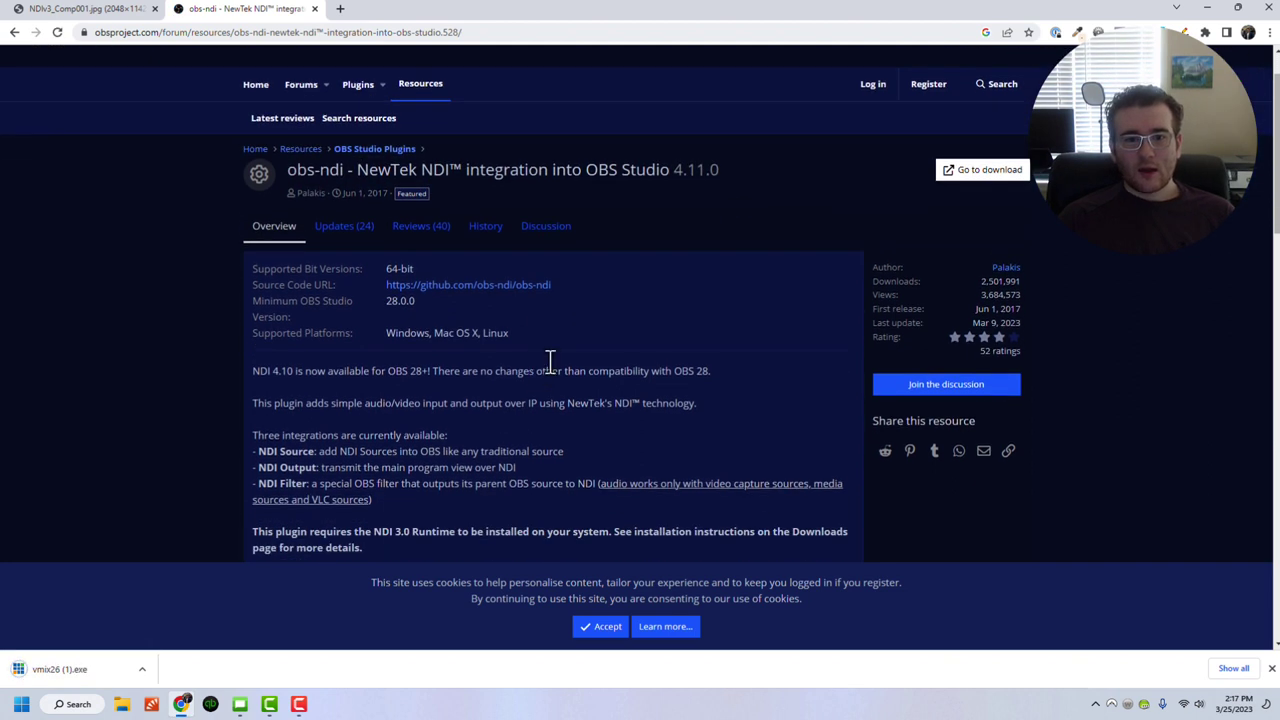
left_click(978, 172)
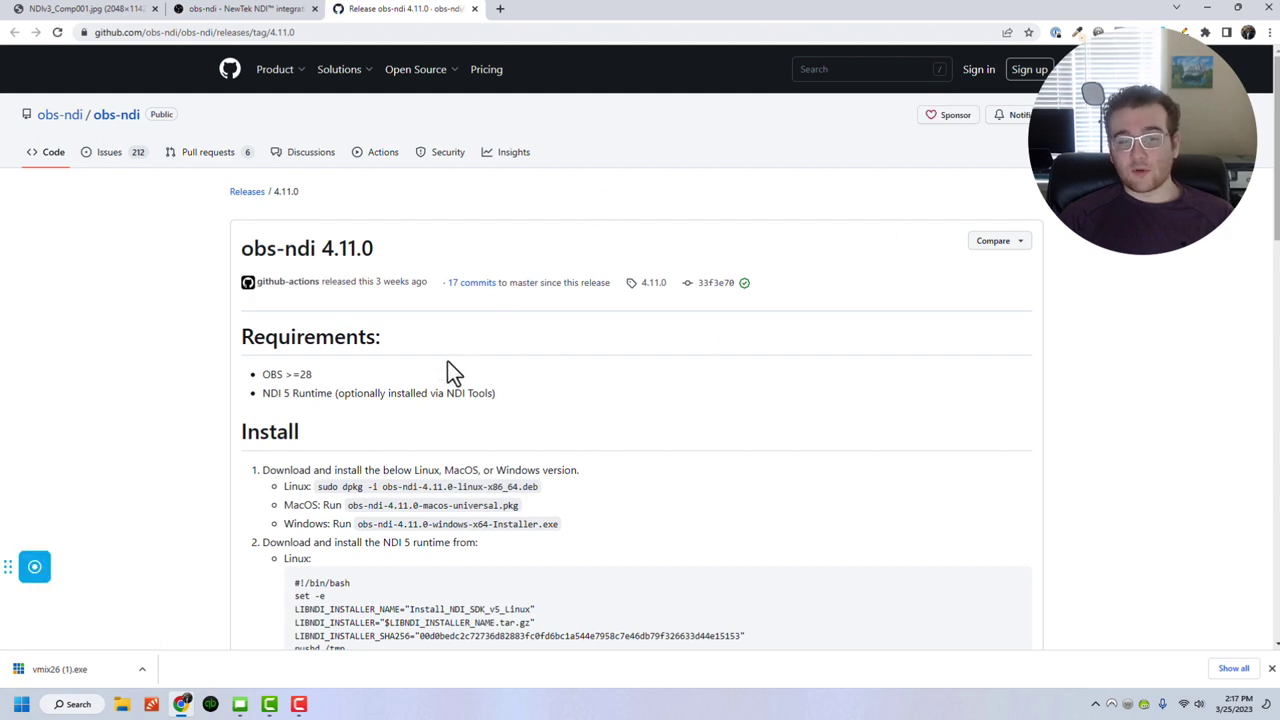
left_click(474, 9)
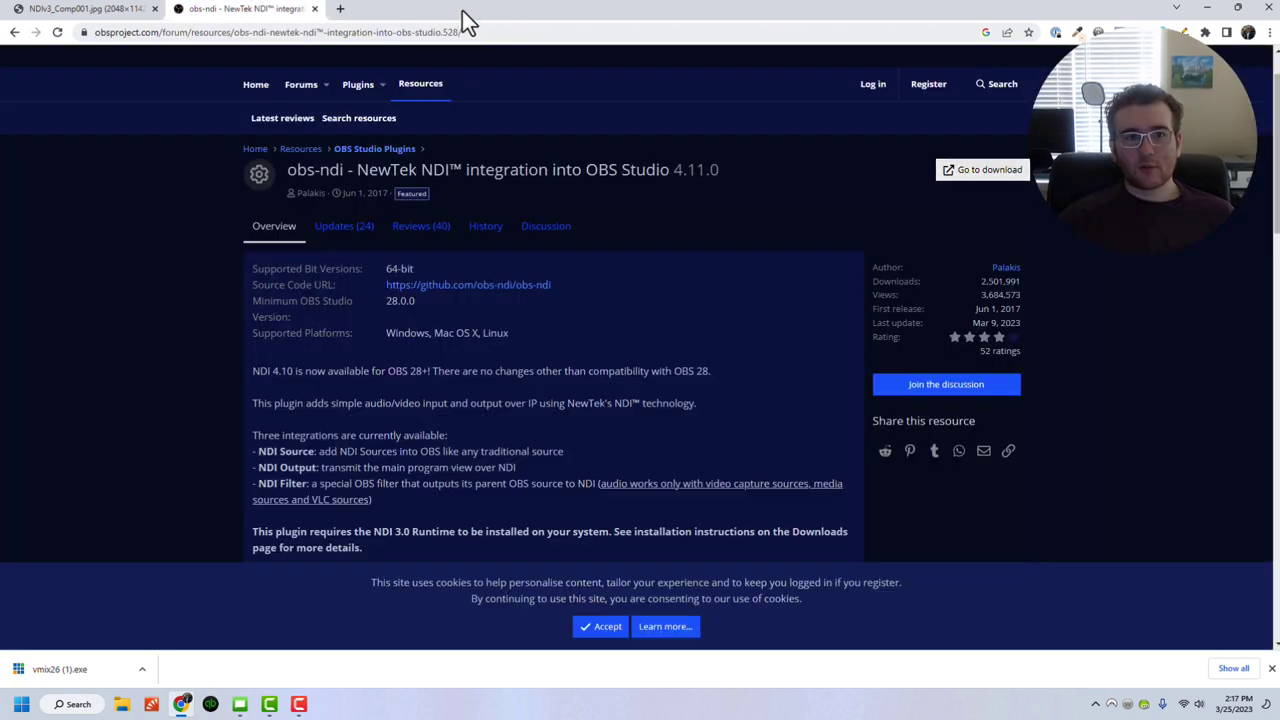
left_click(13, 32)
left_click(80, 669)
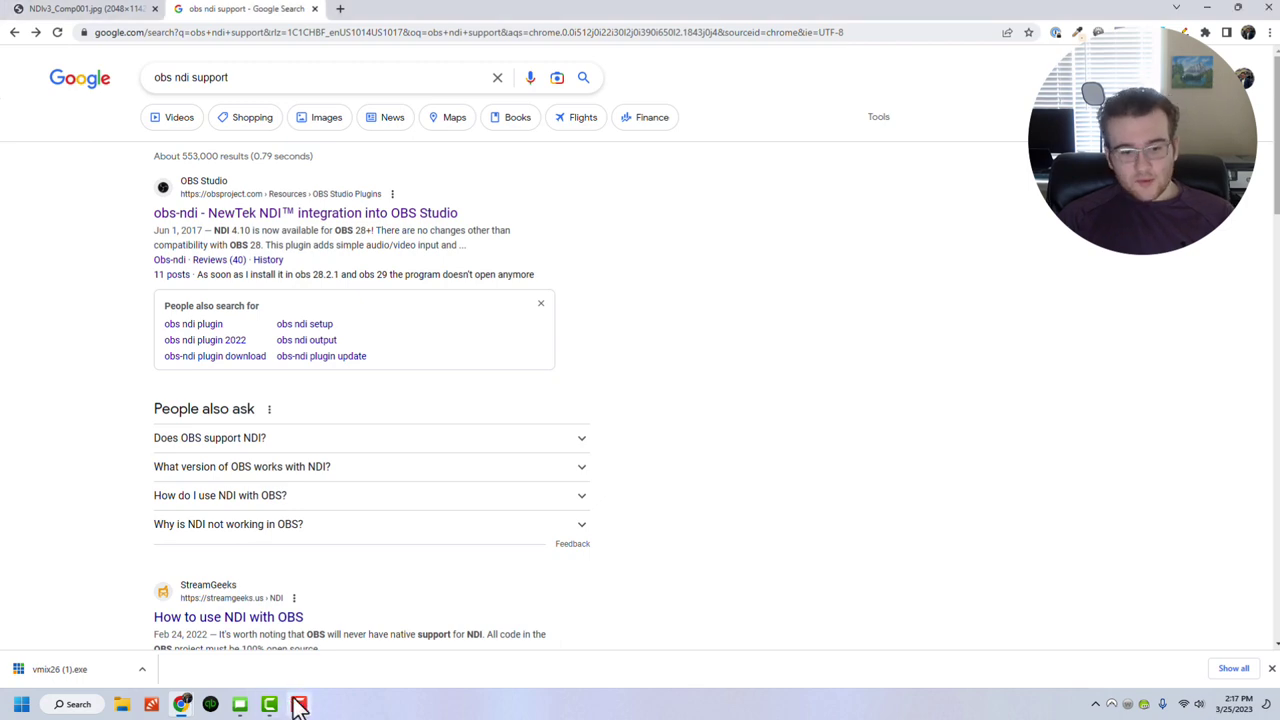
In Proclaim's Display settings, verify LowerThirds appears under Outputs, then close Settings.
left_click(240, 704)
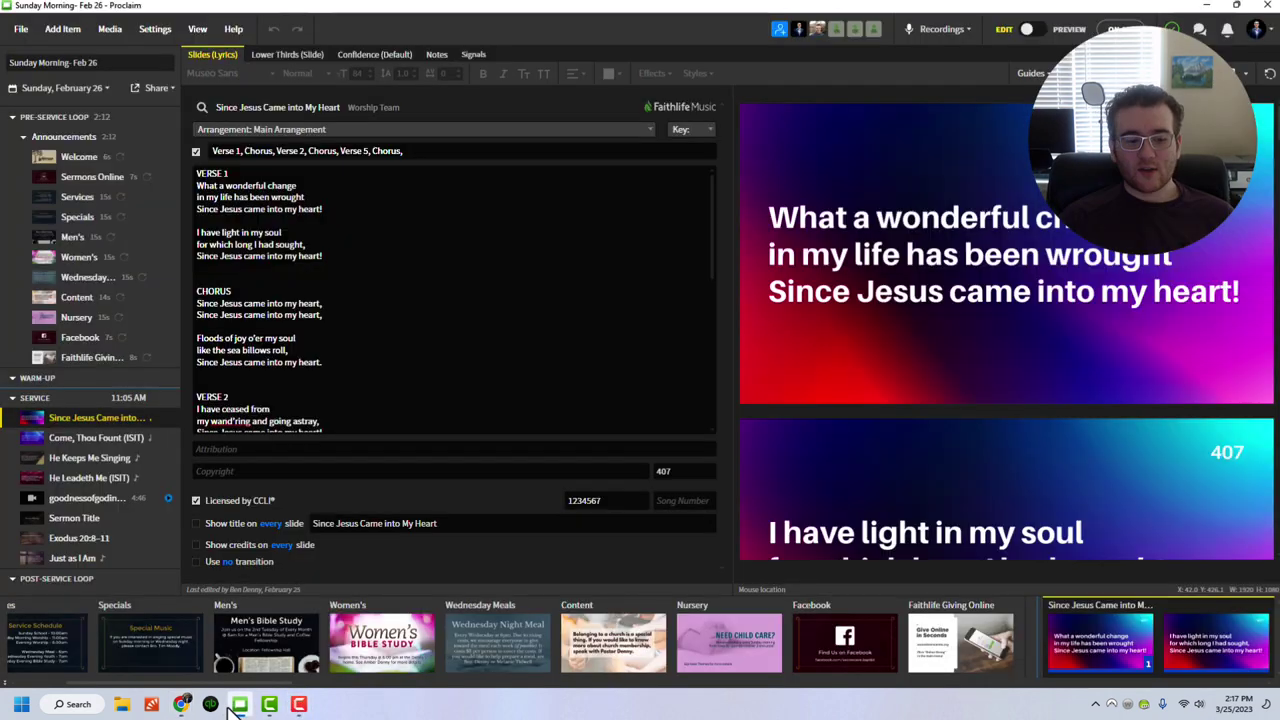
left_click(146, 36)
left_click(147, 49)
scroll(675, 465, "down", 3)
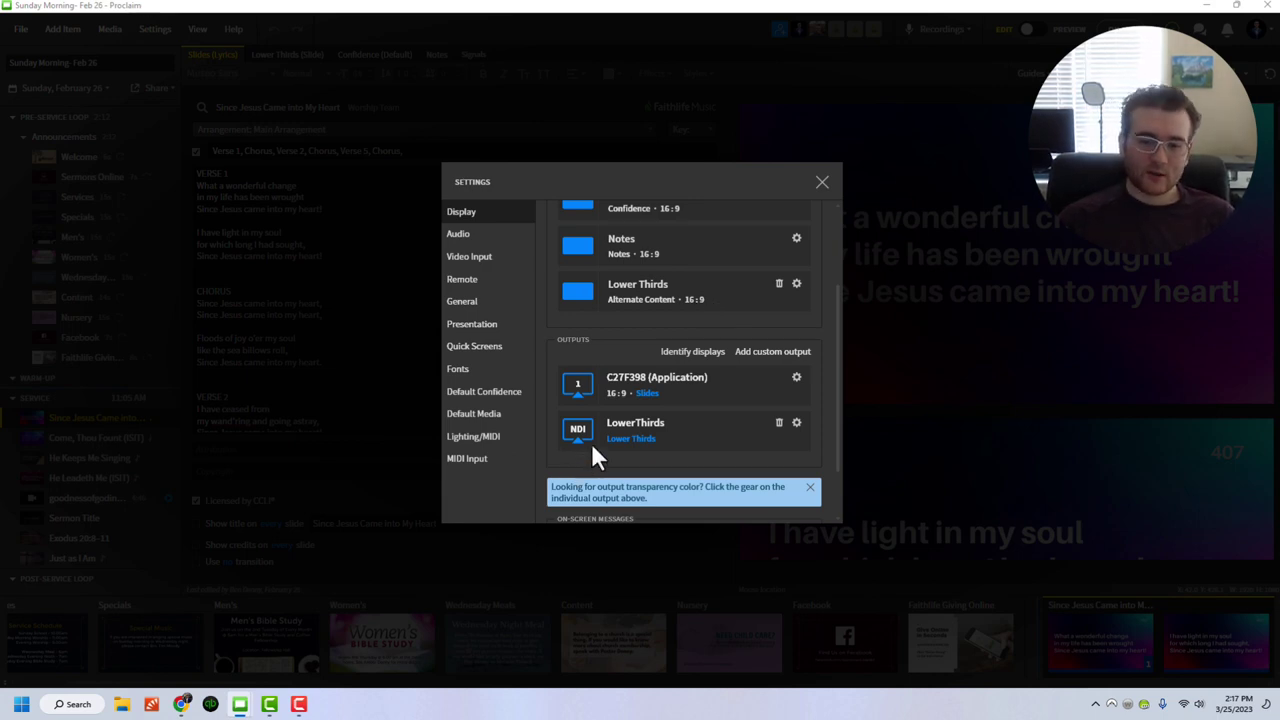
scroll(613, 420, "down", 1)
scroll(613, 420, "up", 3)
scroll(613, 422, "down", 1)
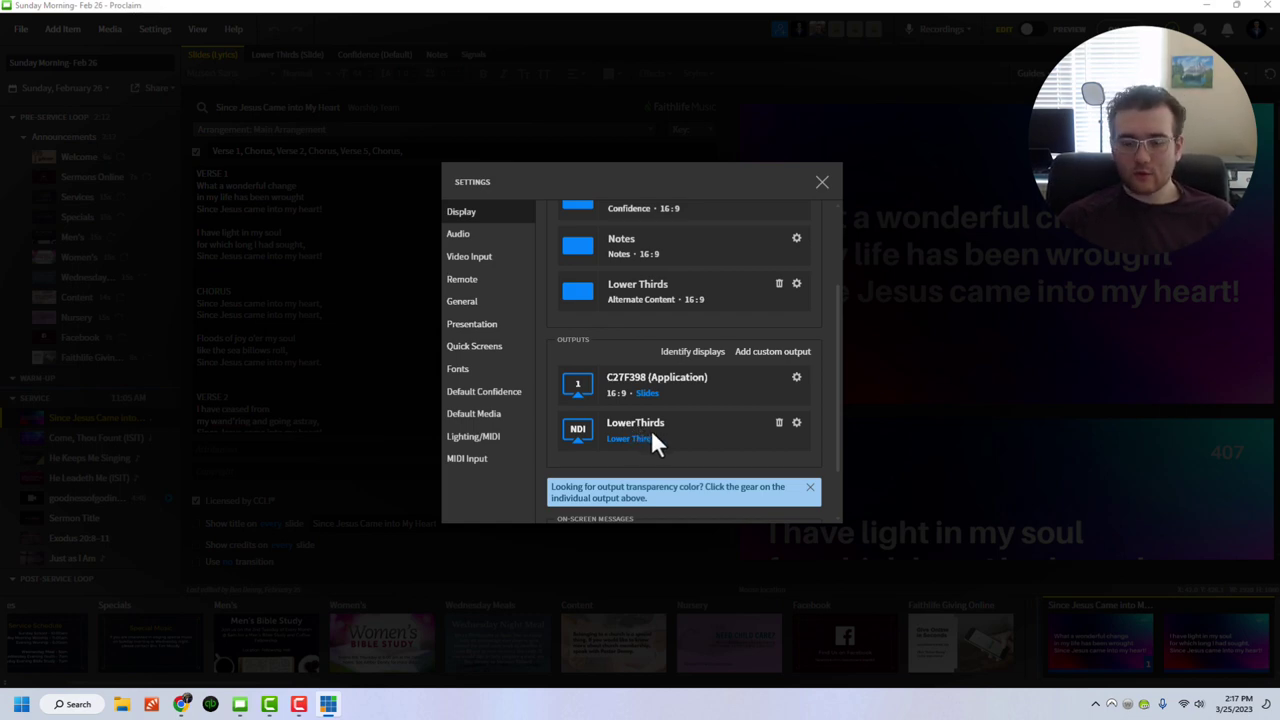
left_click(822, 185)
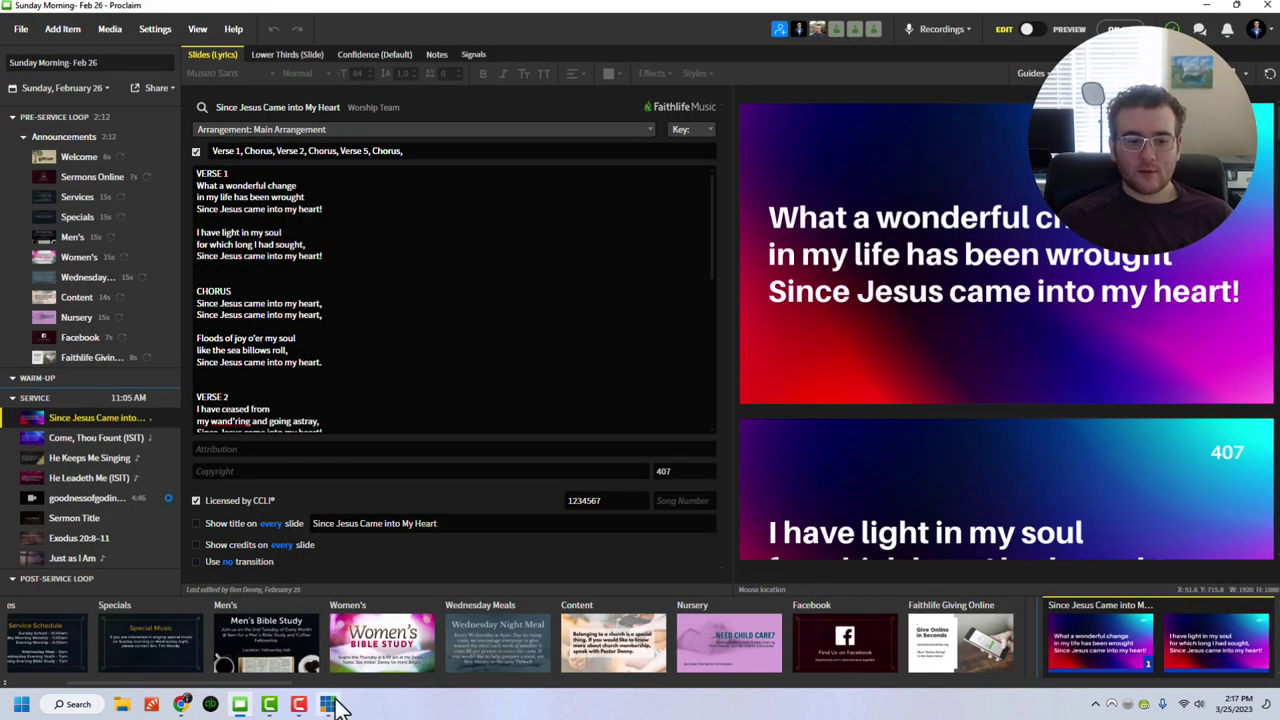
Run the vMix installer from the taskbar.
left_click(330, 704)
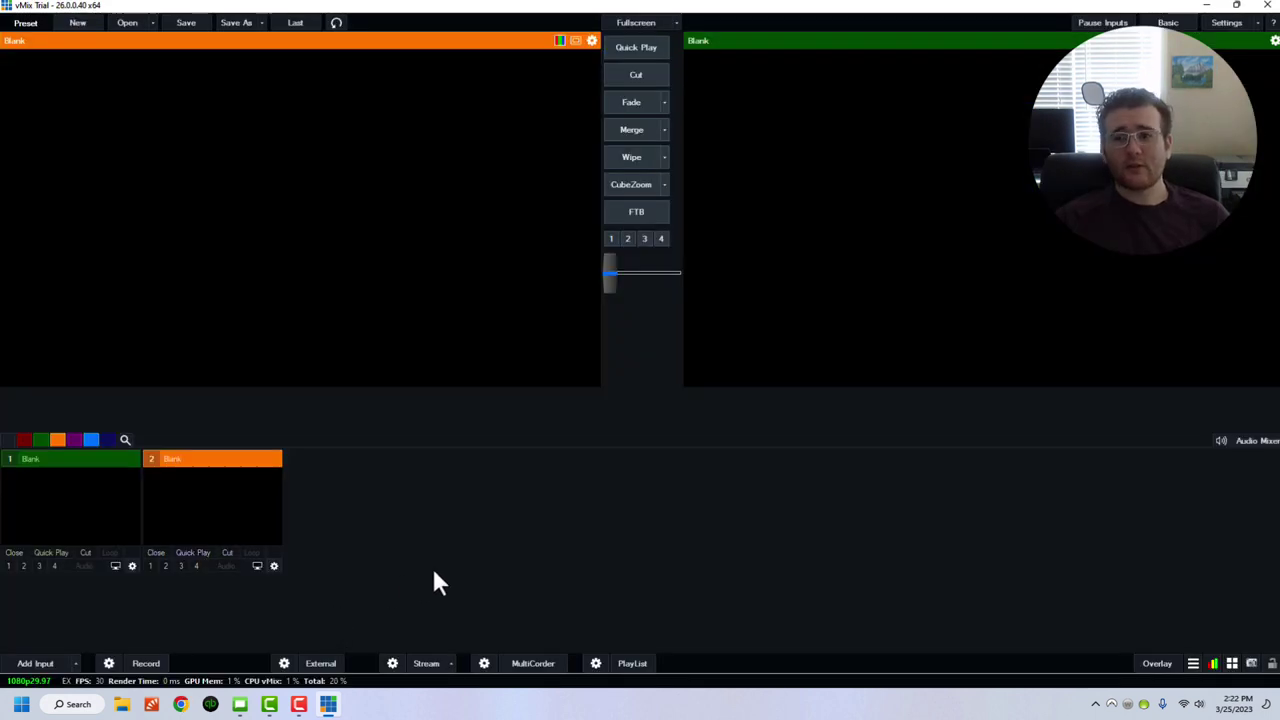
Add a Camera input using Sample Input, then load Blank into preview and fade it to output.
left_click(35, 663)
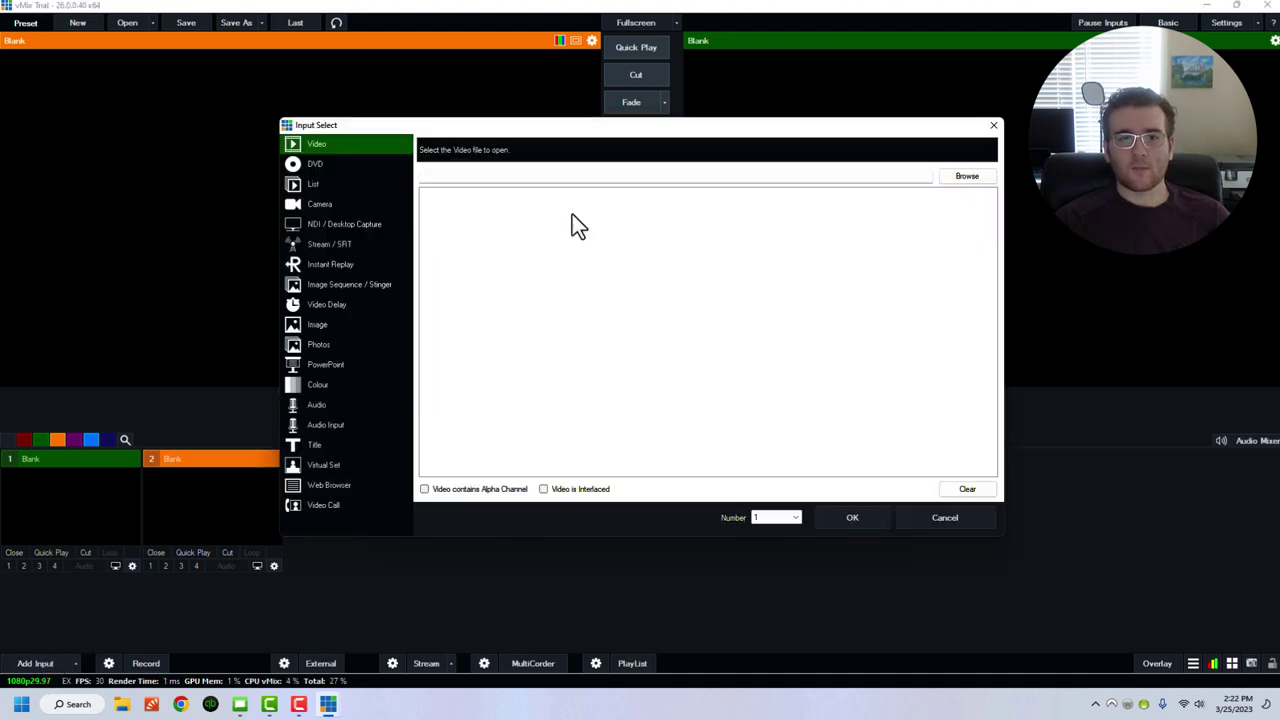
left_click(329, 205)
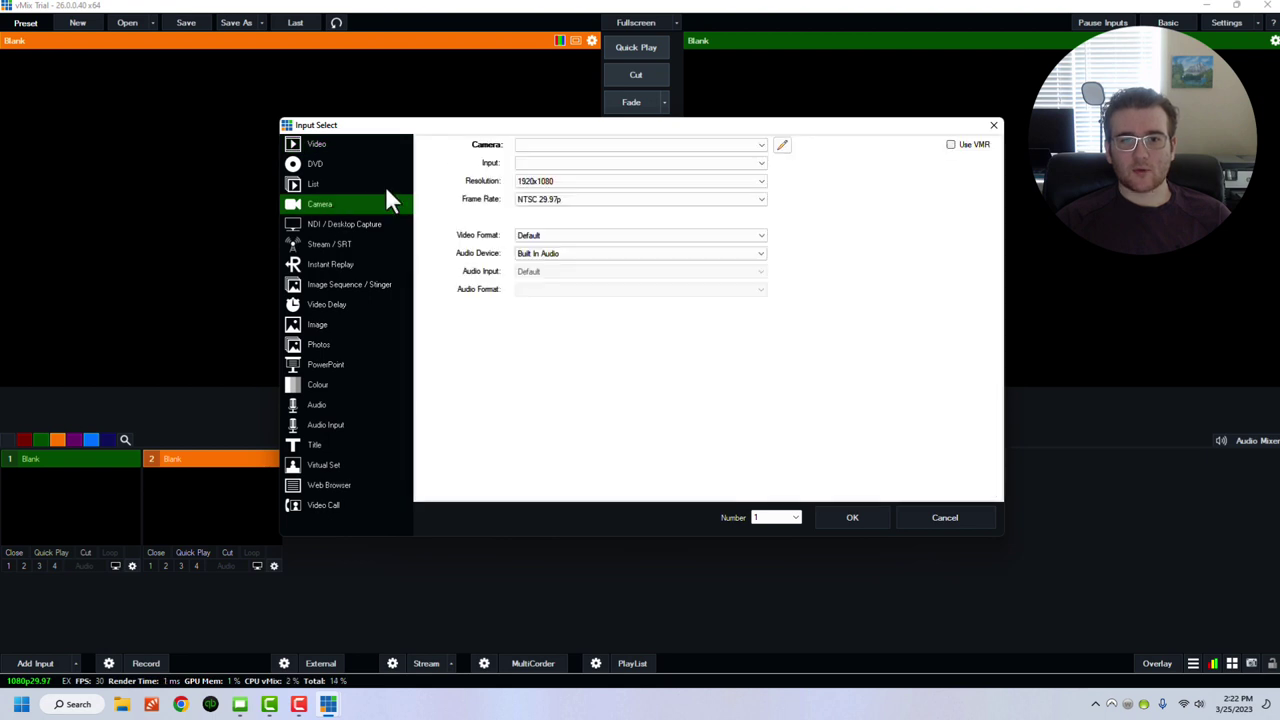
left_click(650, 145)
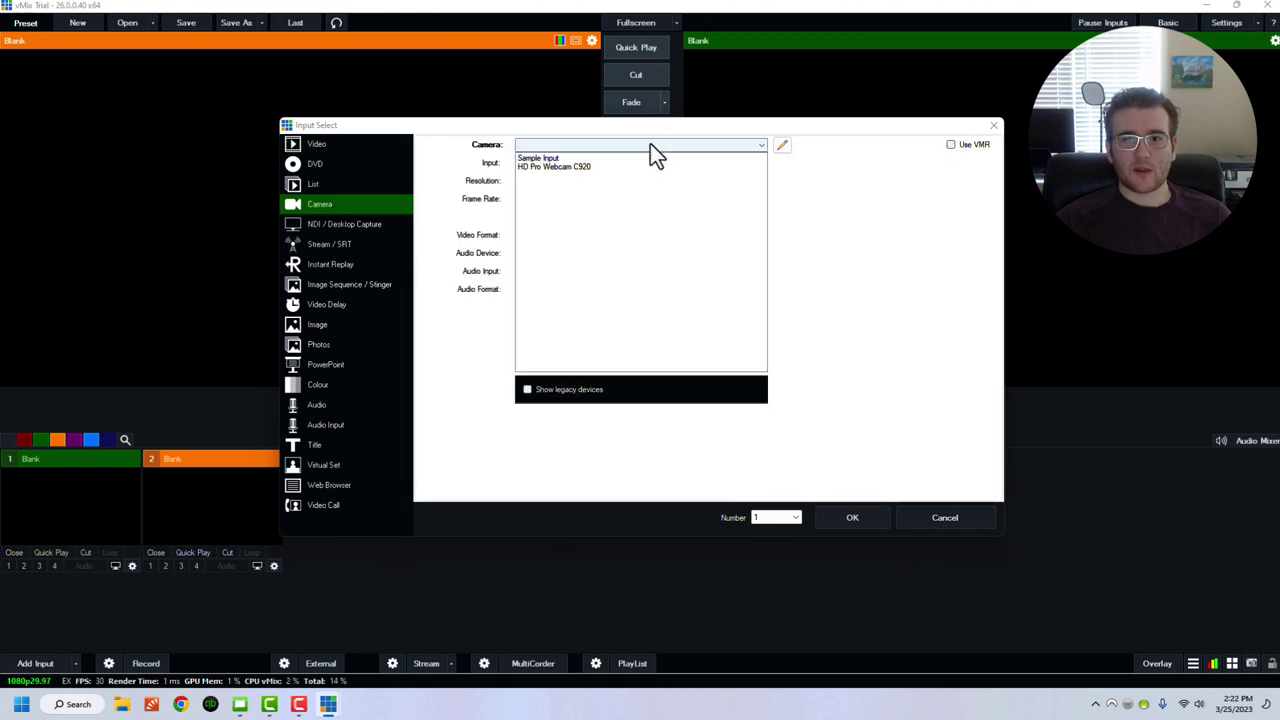
left_click(541, 158)
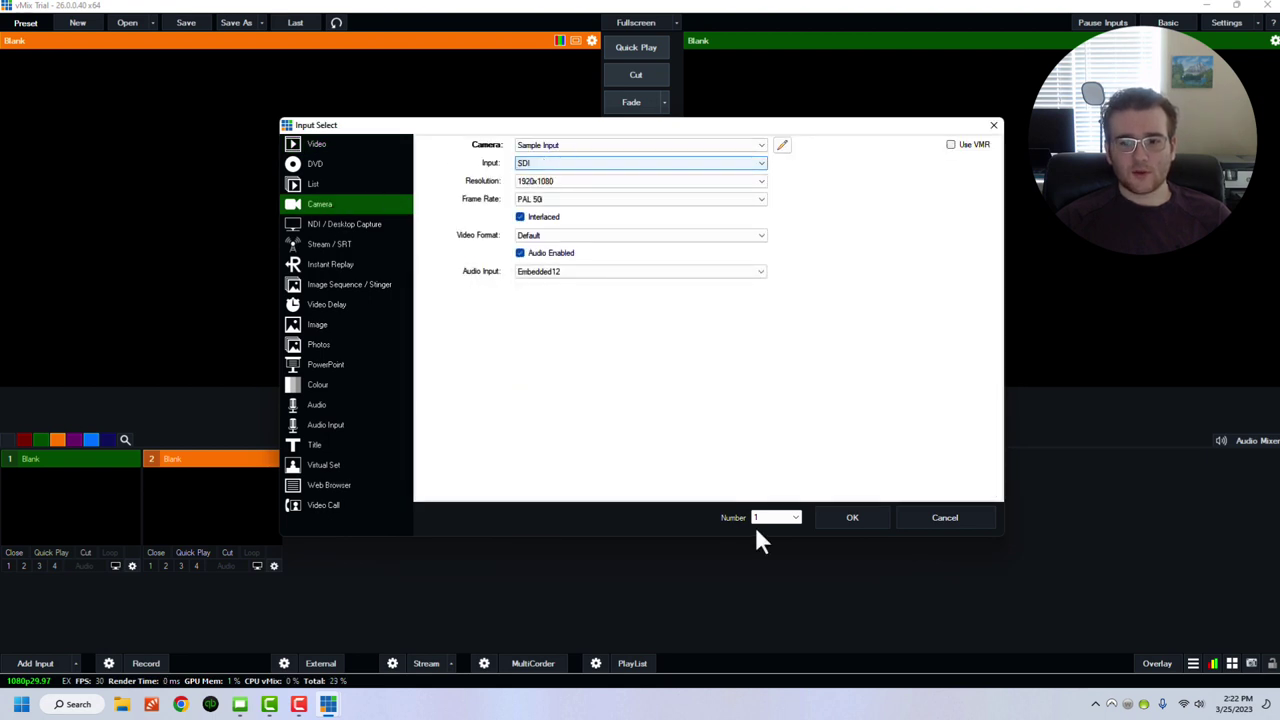
left_click(851, 517)
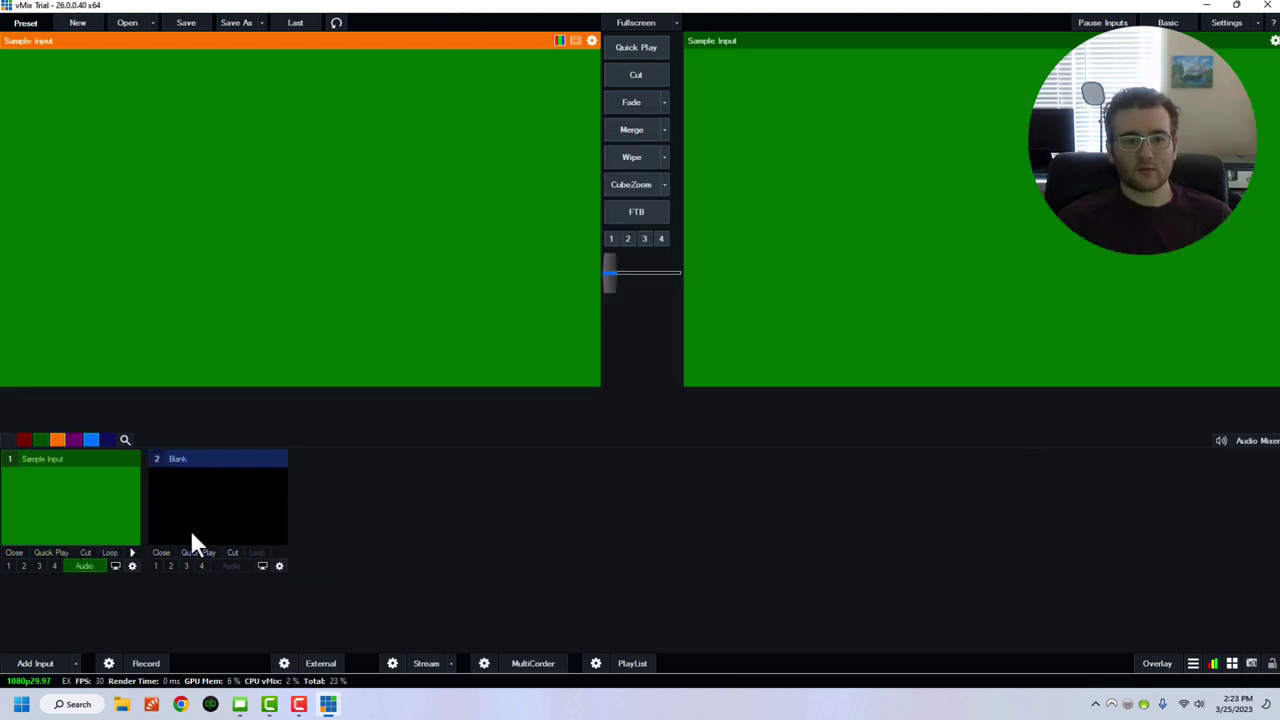
left_click(197, 538)
left_click(631, 103)
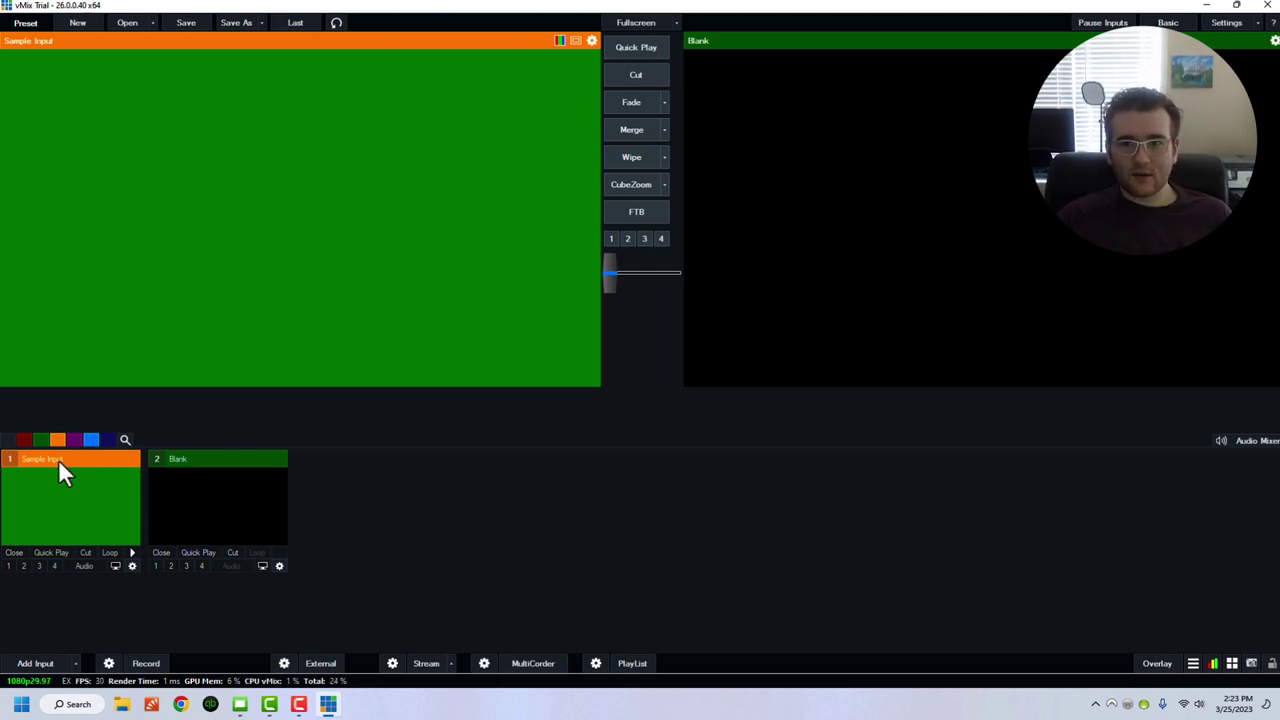
Check the Blank input's settings, open Add Input's NDI / Desktop Capture sources, then return to Proclaim.
left_click(257, 519)
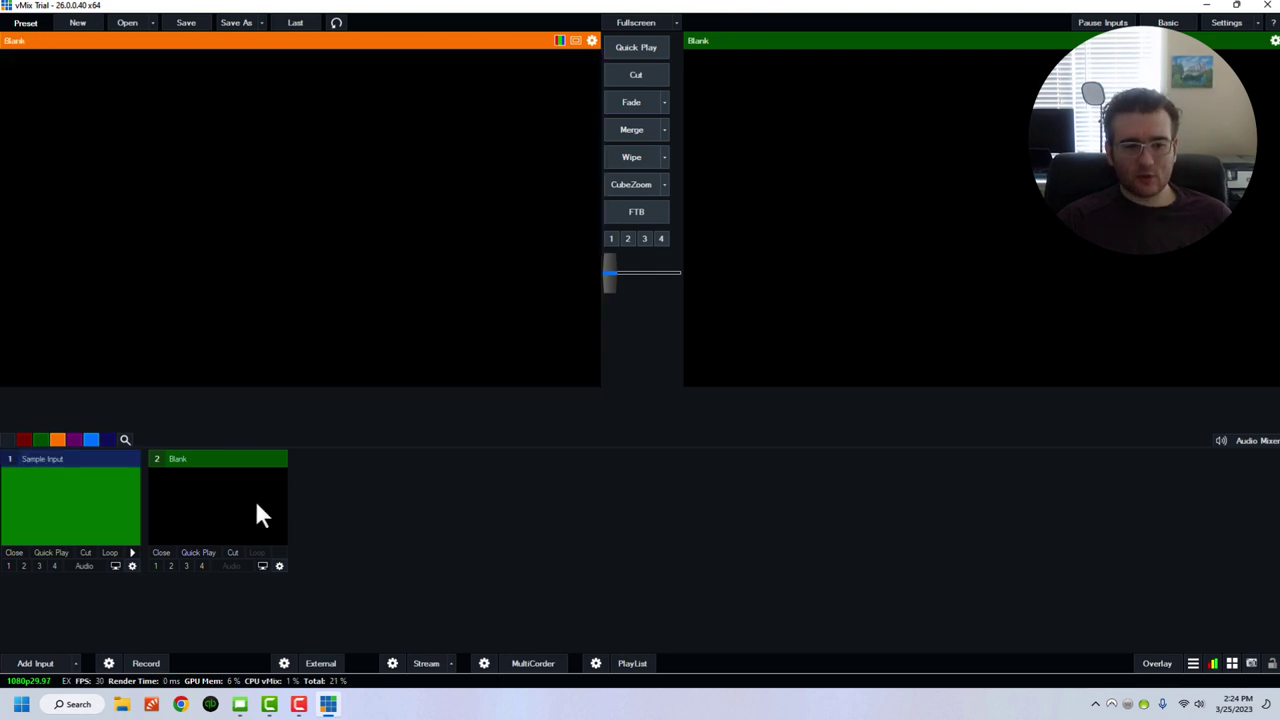
left_click(279, 566)
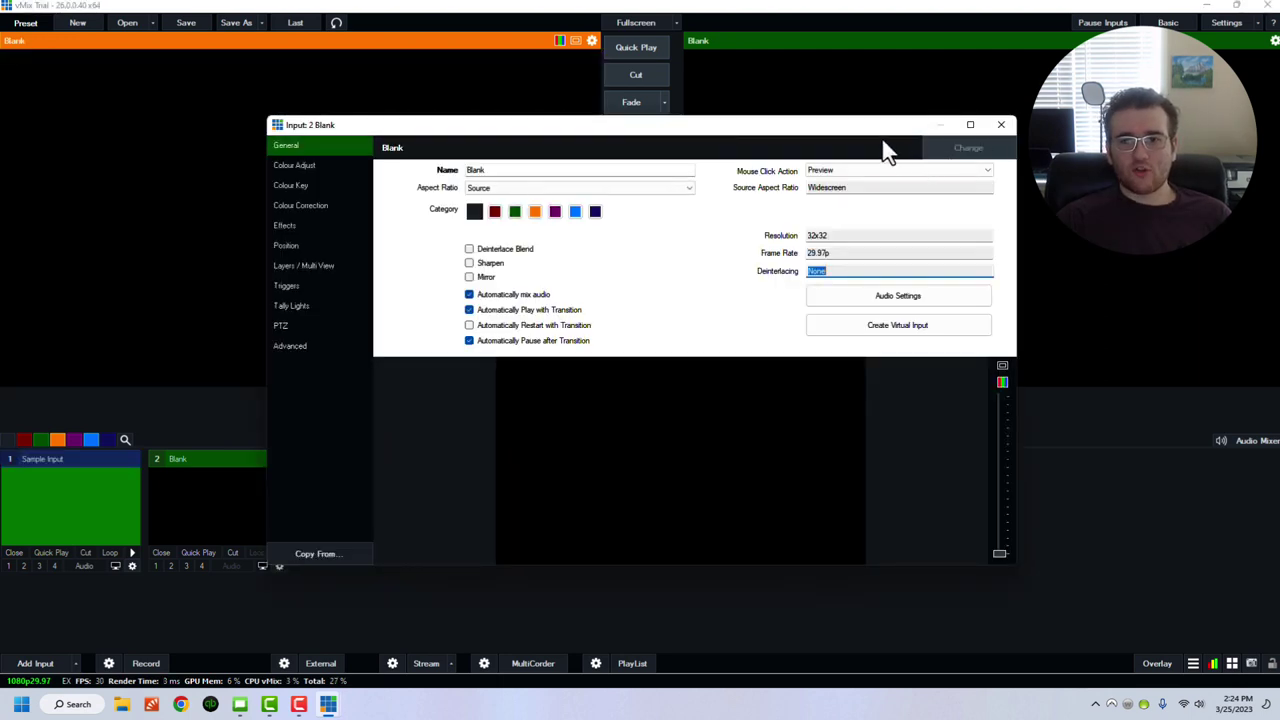
left_click(1000, 124)
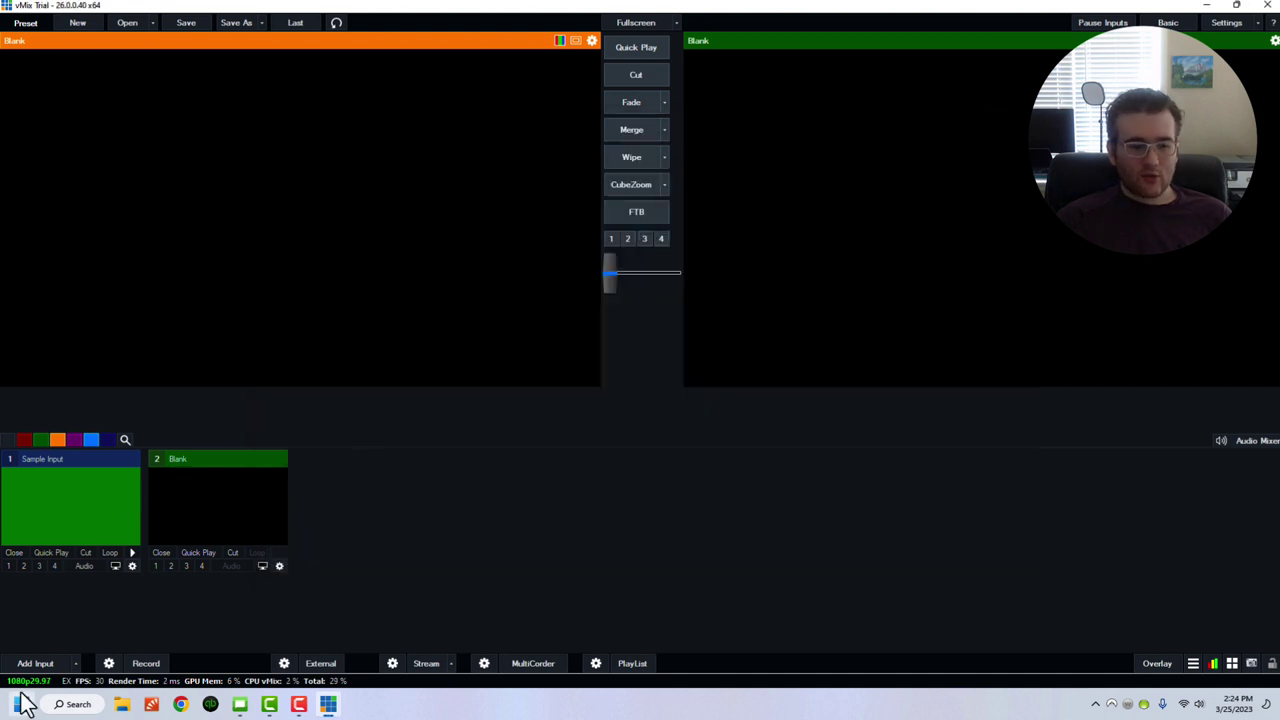
left_click(38, 665)
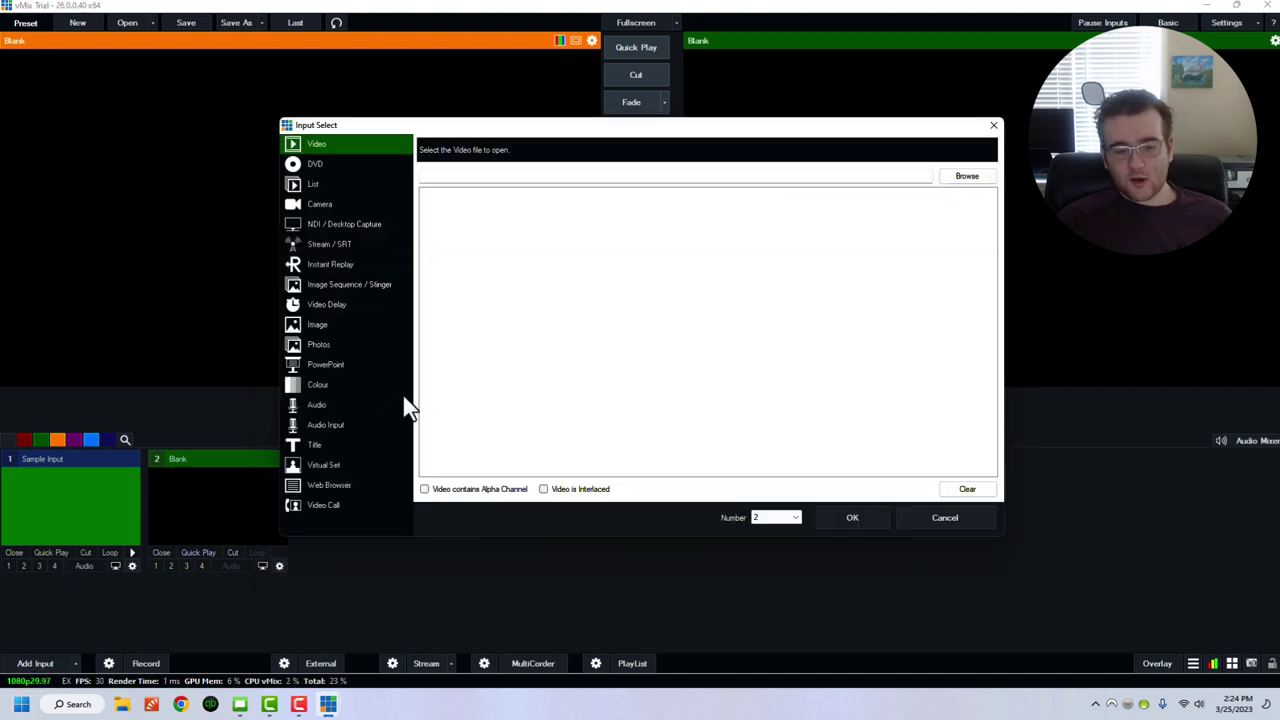
left_click(310, 225)
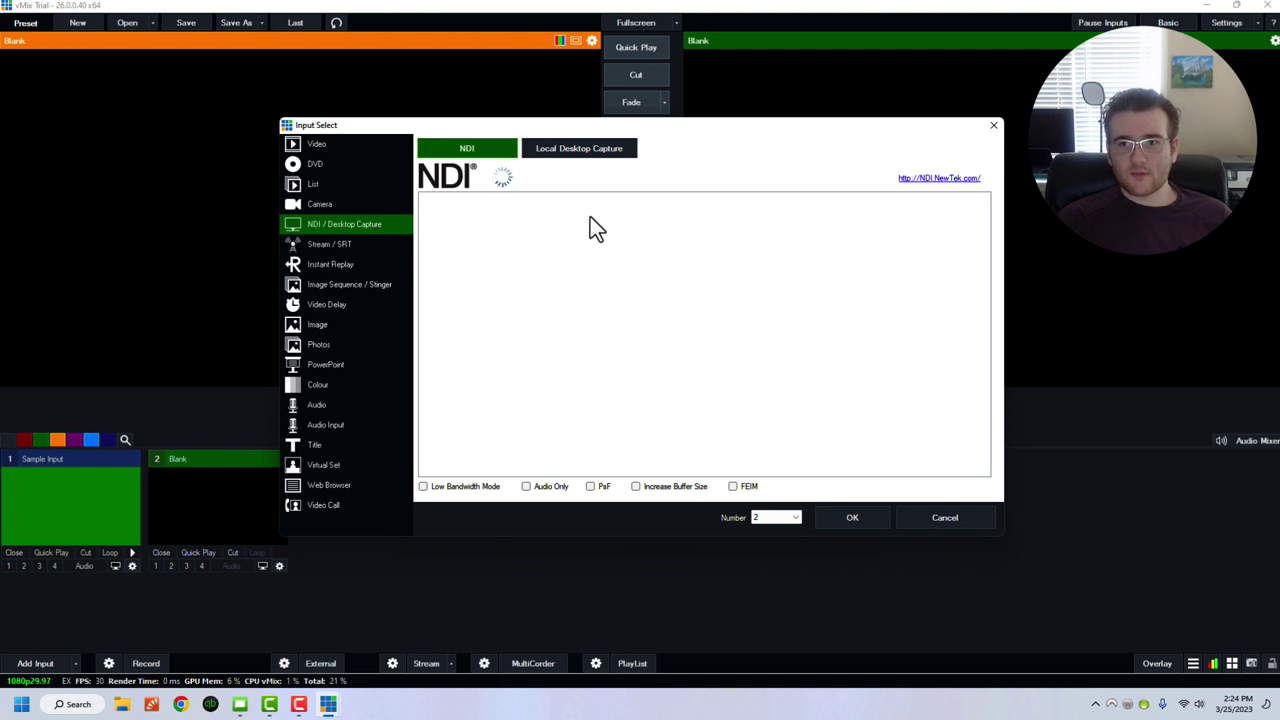
left_click(242, 705)
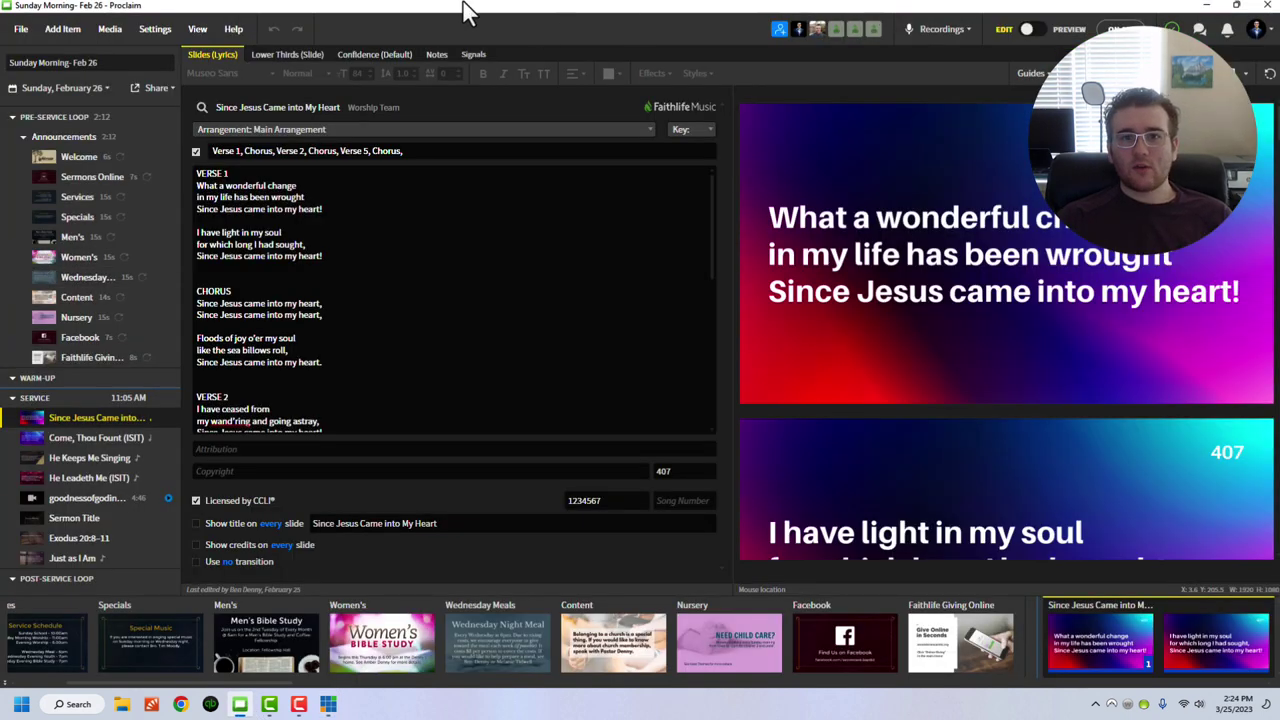
Confirm the LowerThirds NDI output under Display settings Outputs, then close Settings.
left_click(160, 28)
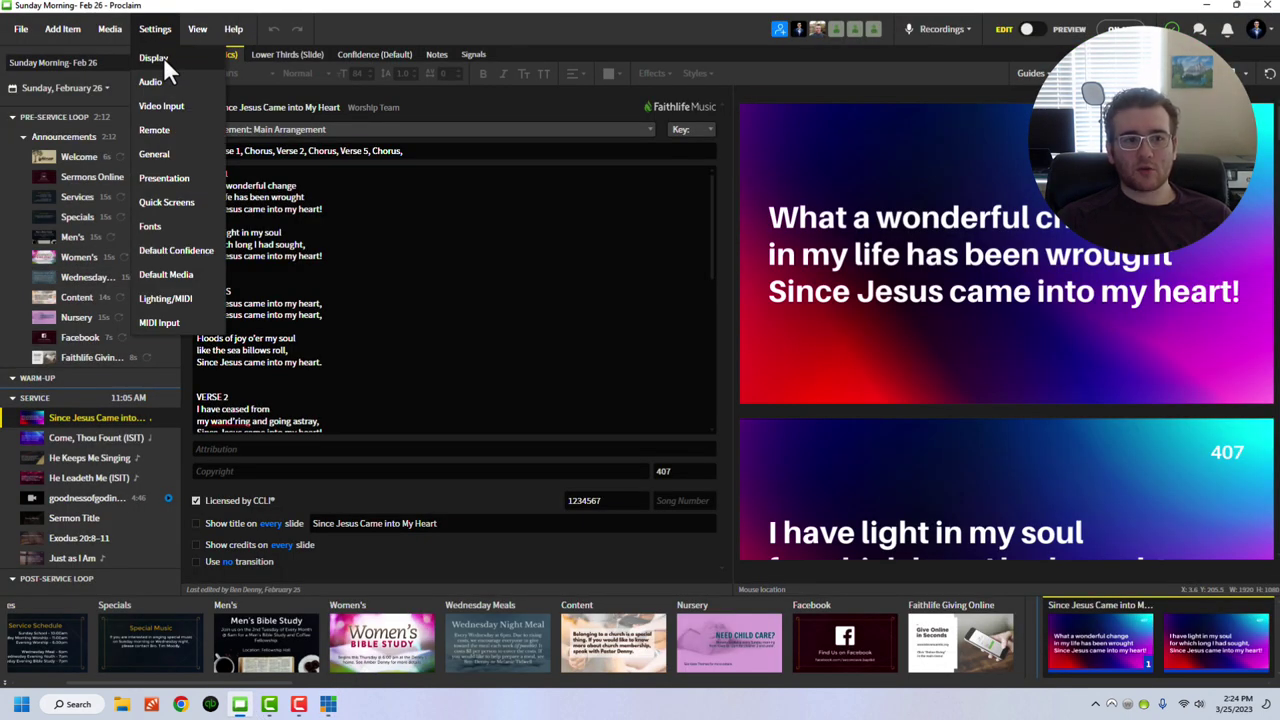
left_click(163, 57)
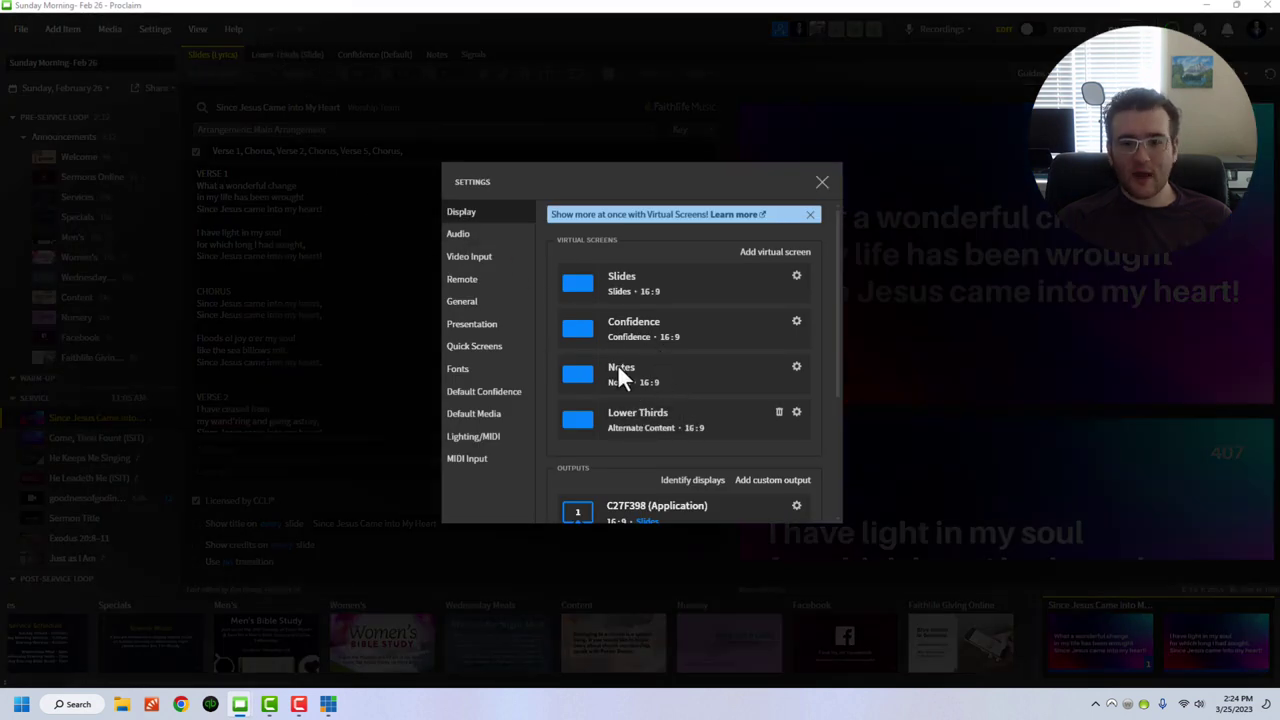
scroll(630, 372, "down", 2)
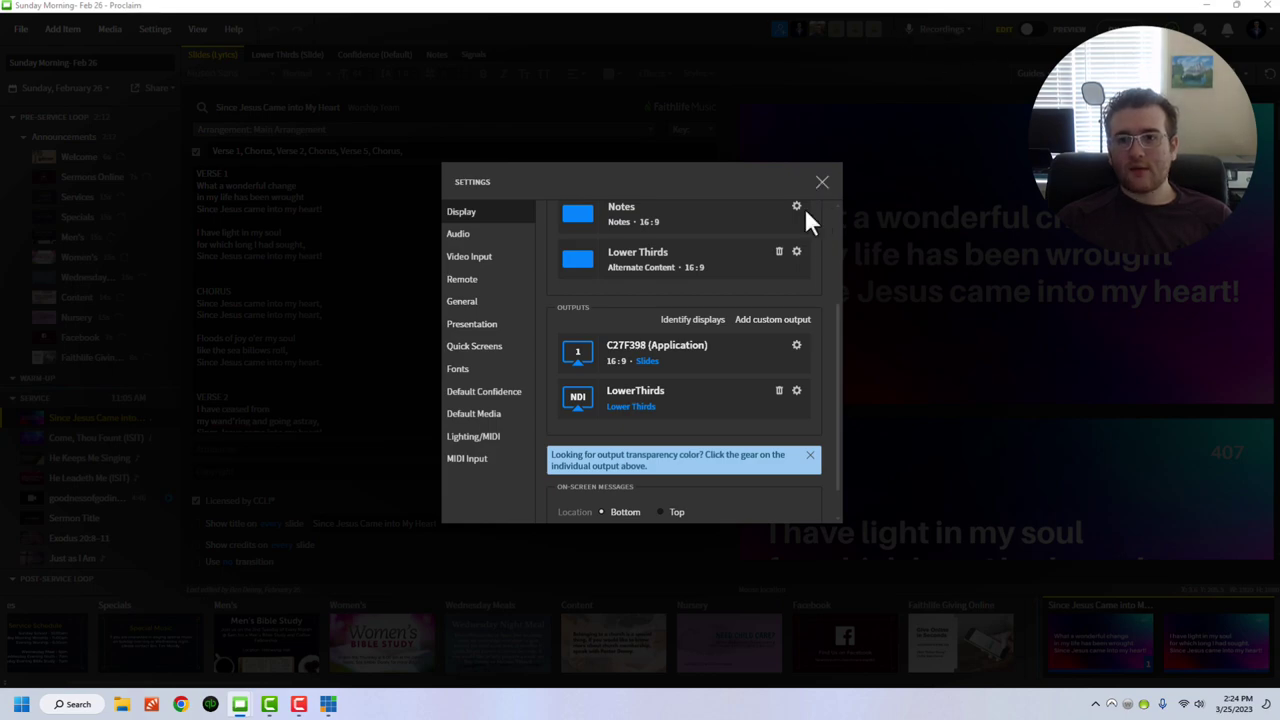
left_click(820, 184)
Shrink the Proclaim window, allow Proclaim through the Windows firewall, and switch back to vMix.
left_click_drag(910, 18, 606, 85)
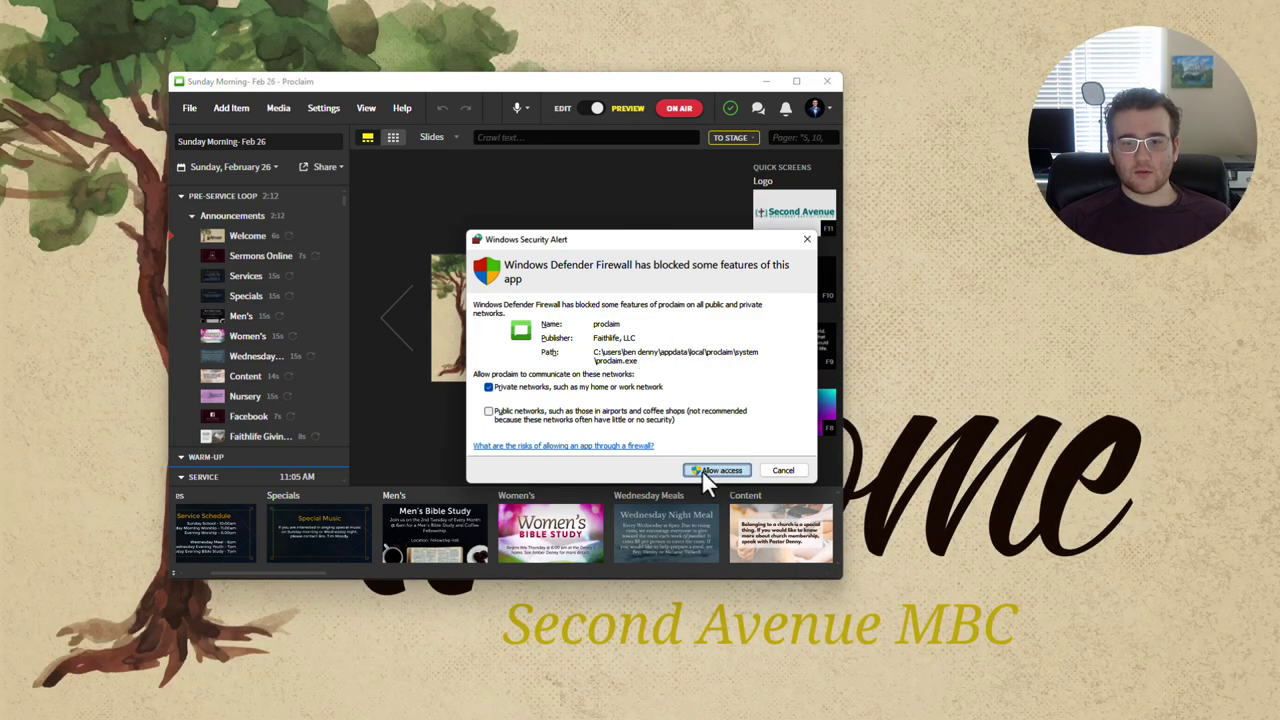
left_click(705, 471)
key("alt+Tab")
key("alt+Tab")
key("alt+Tab")
key("alt+Tab")
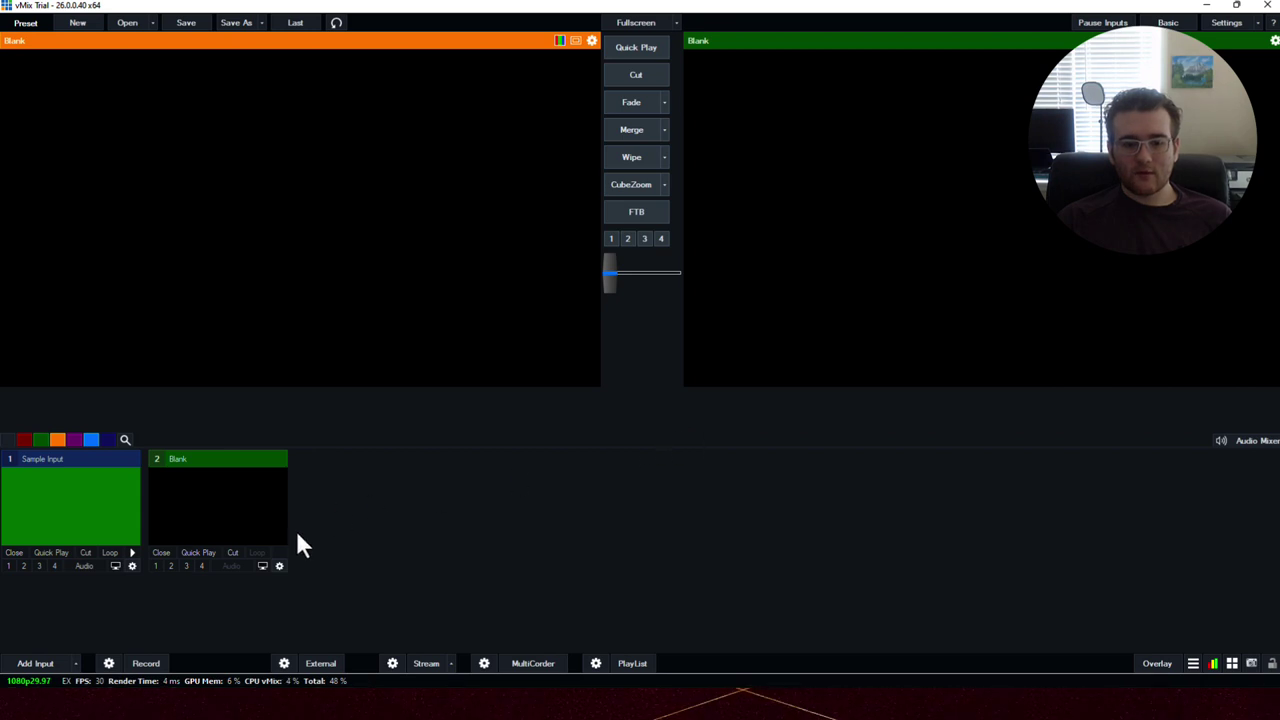
Add the Proclaim - LowerThirds NDI source to vMix as input 2.
left_click(37, 665)
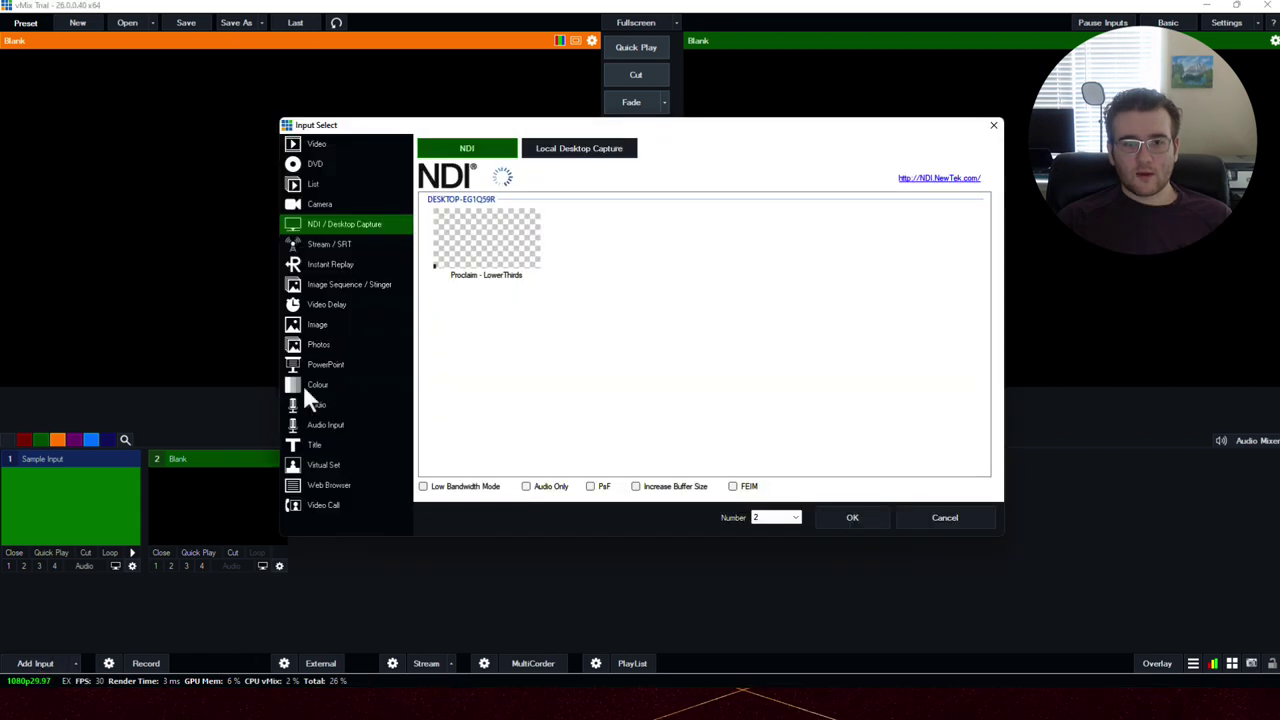
left_click(497, 250)
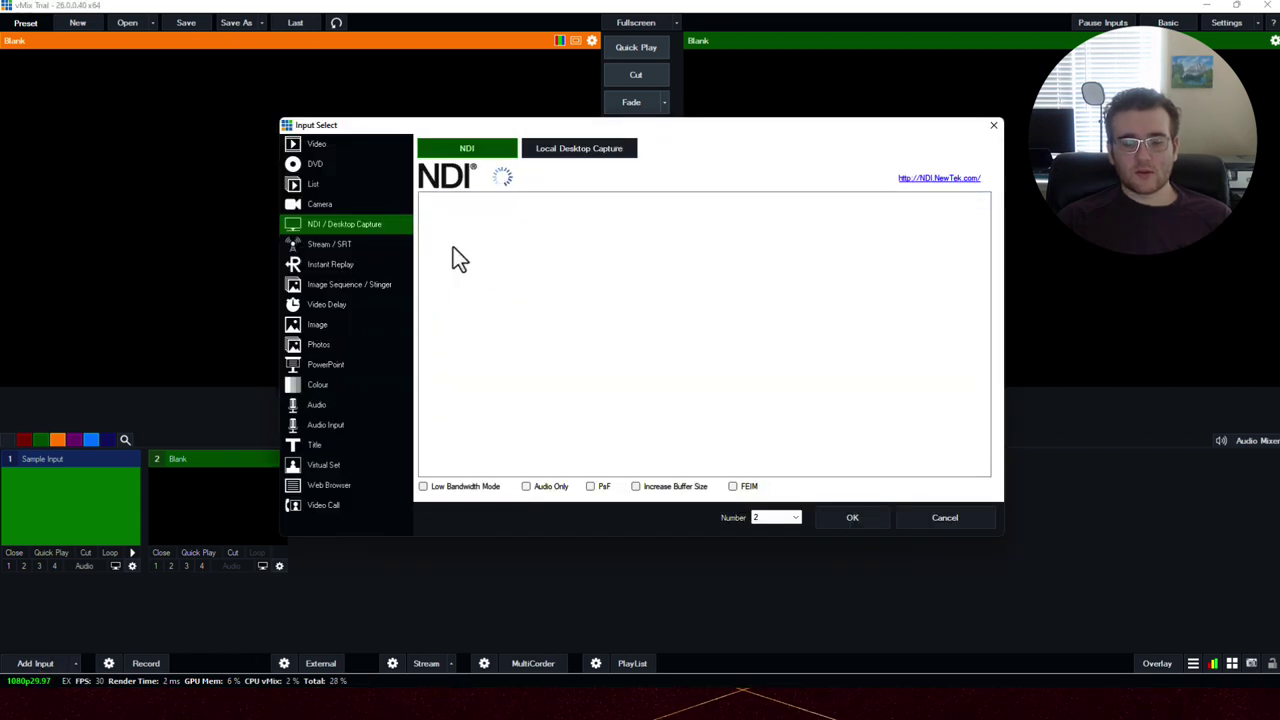
left_click(459, 215)
left_click(849, 519)
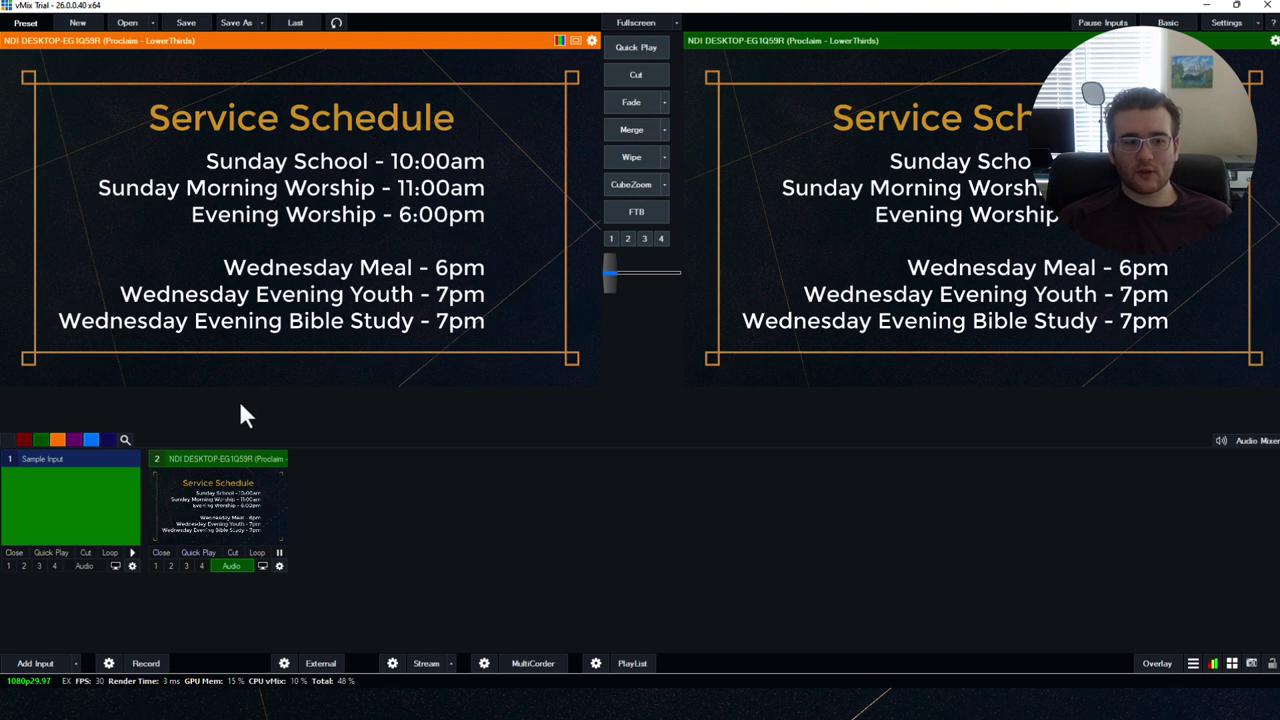
Fade the Proclaim LowerThirds feed onto the vMix output, leaving the green Sample Input in preview.
left_click(110, 493)
left_click(628, 102)
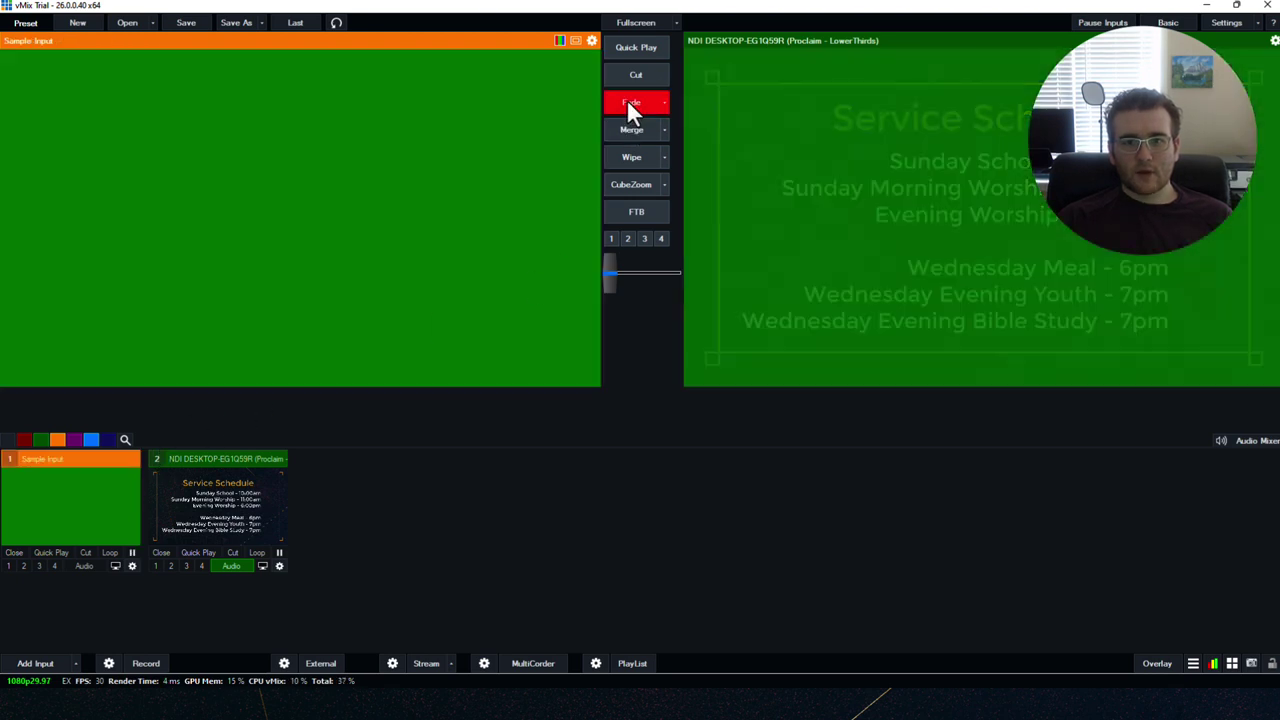
left_click(138, 540)
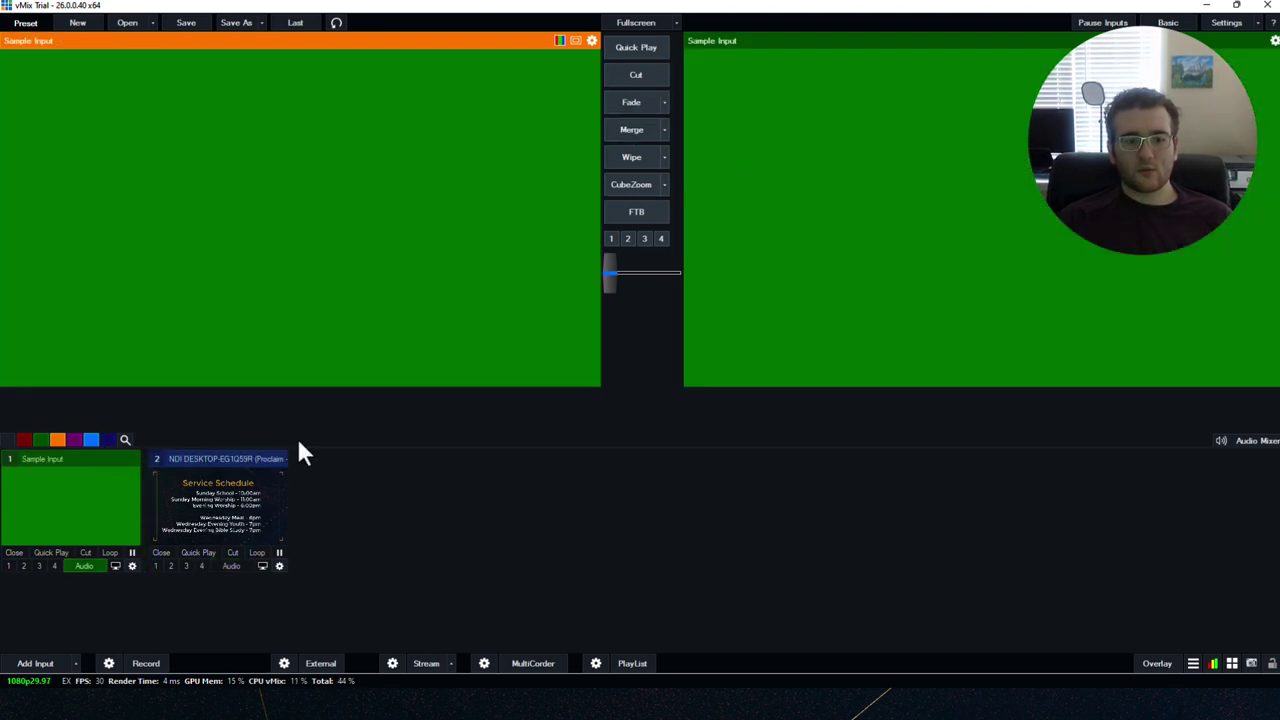
left_click(181, 501)
left_click(631, 102)
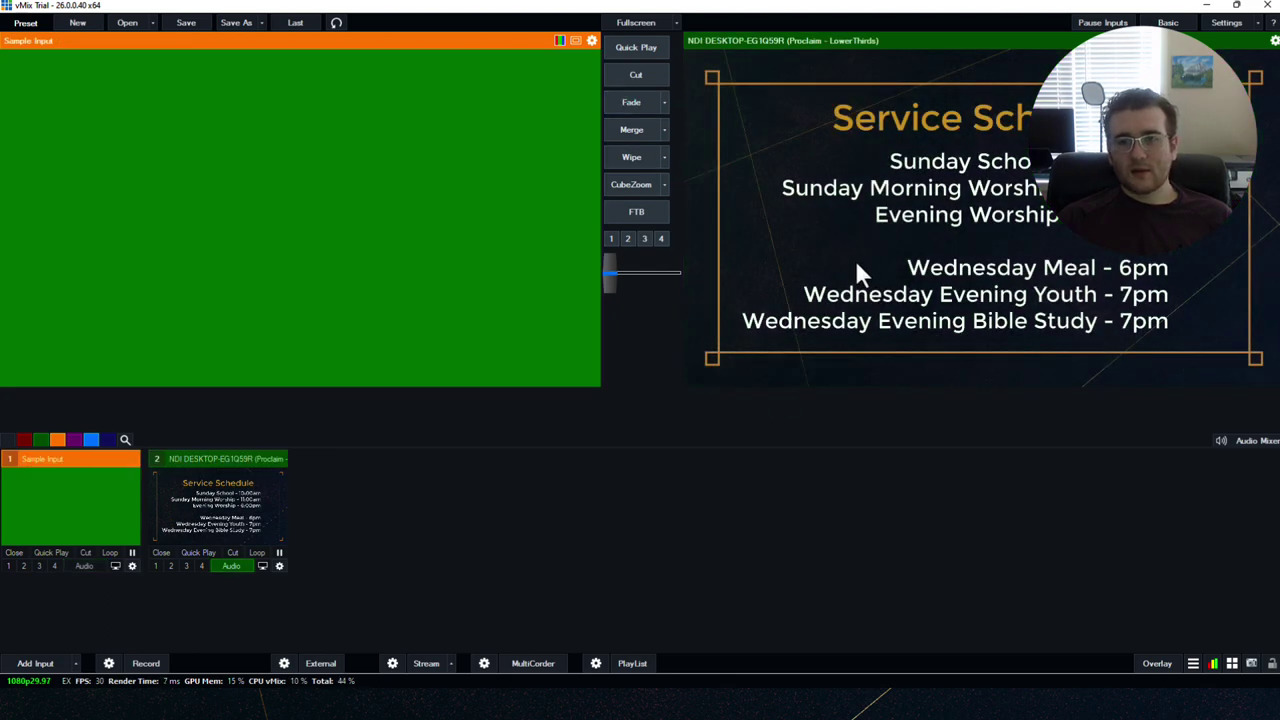
Bring Proclaim to the front, show slides as a grid and switch into maximized editing mode.
key("alt+Tab")
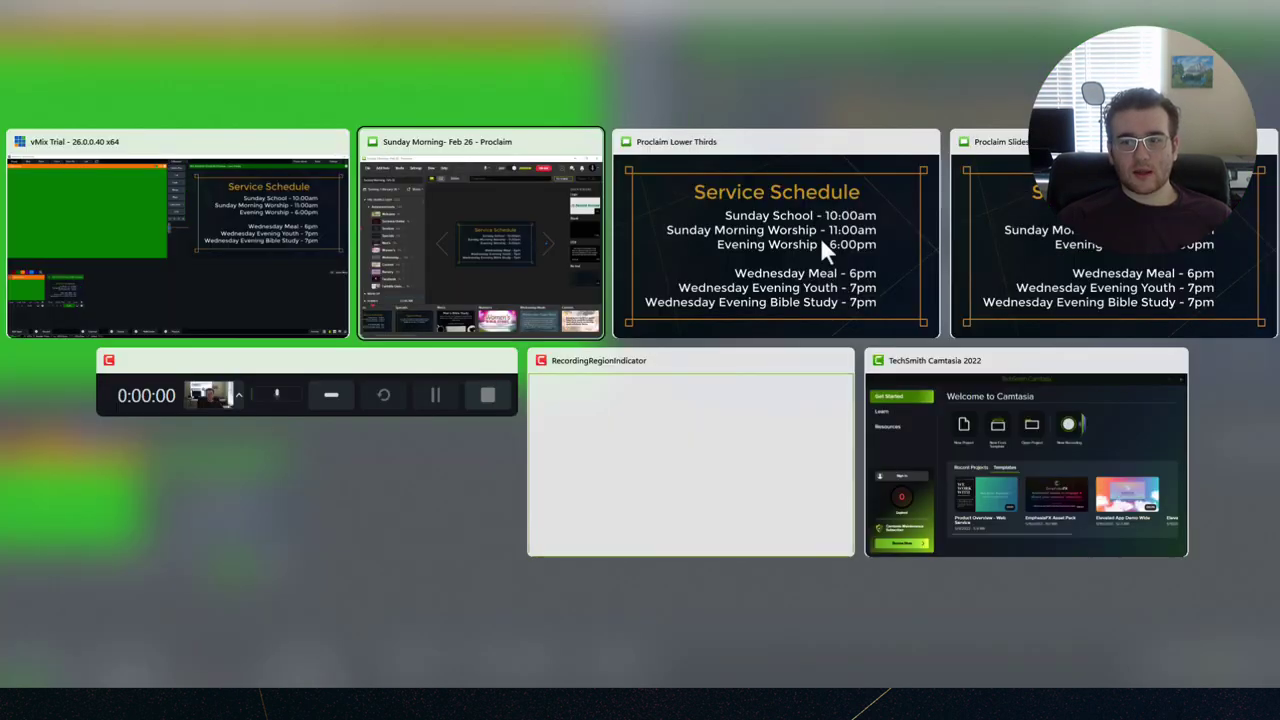
key("alt+Tab")
left_click(792, 82)
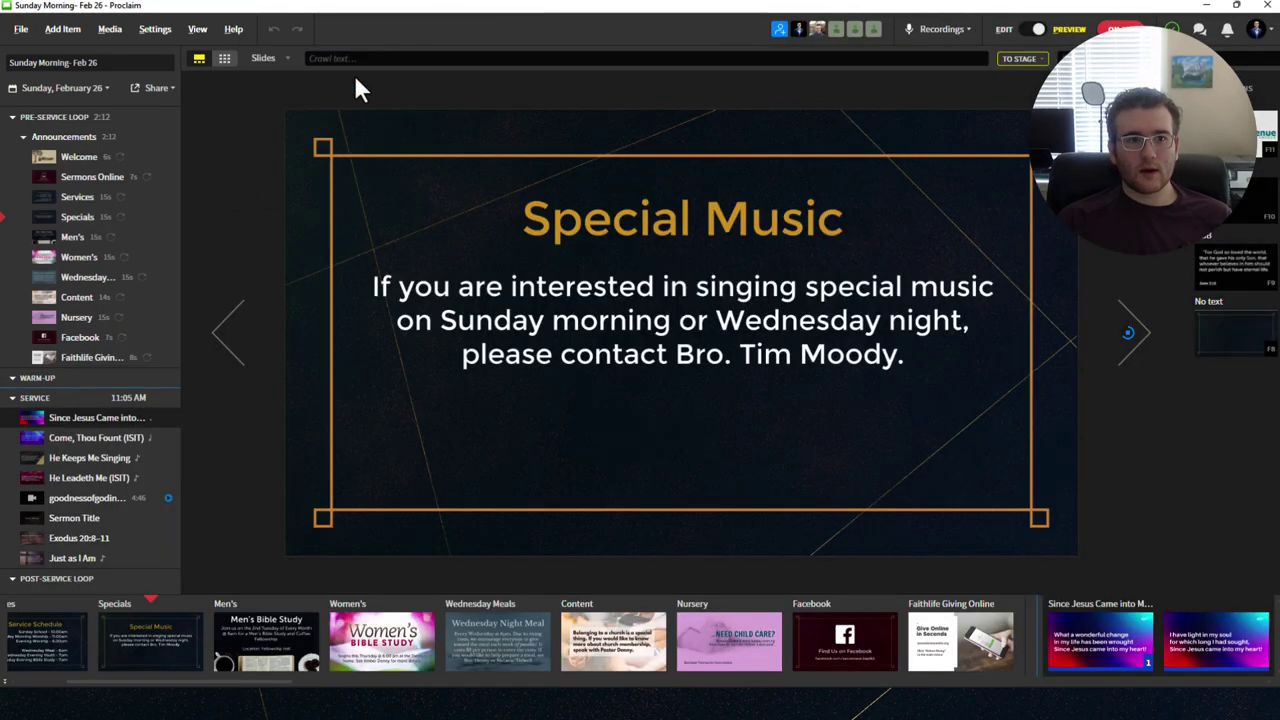
left_click(225, 60)
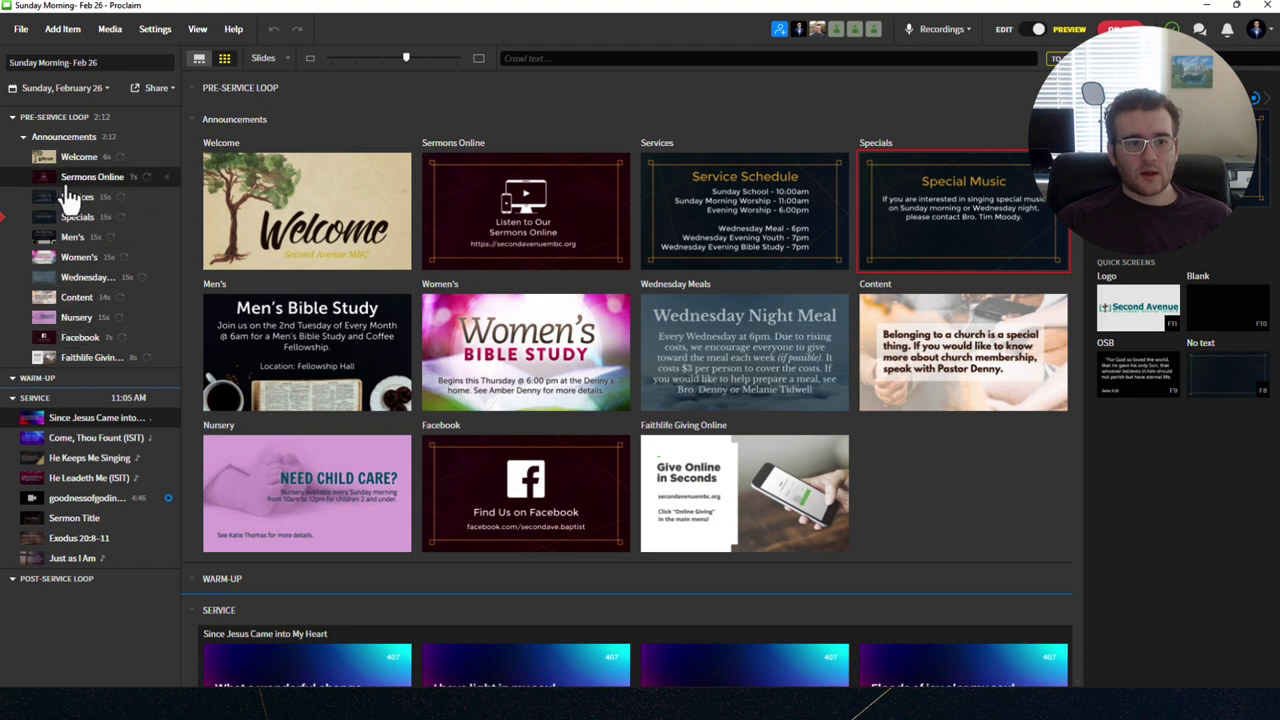
left_click_drag(829, 5, 706, 93)
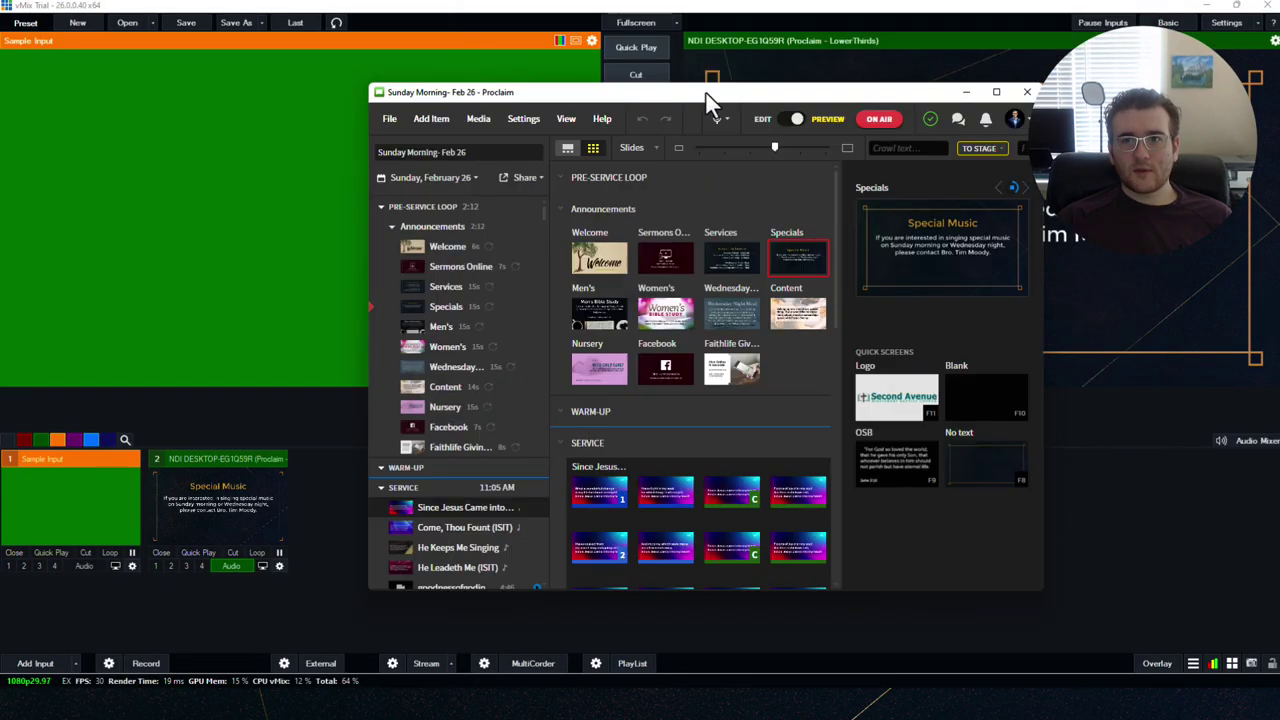
left_click(762, 118)
left_click(997, 92)
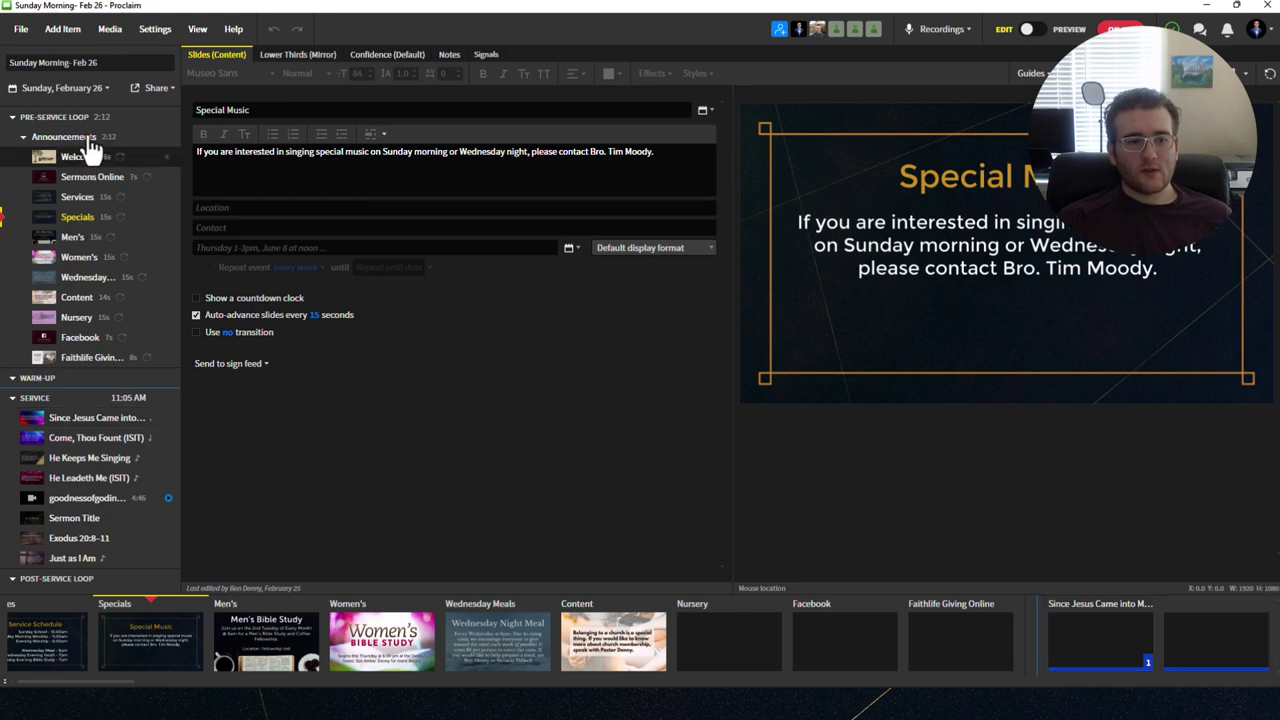
Check the Welcome announcement's lower-third content, keeping it set to Slide.
left_click(80, 160)
left_click(308, 57)
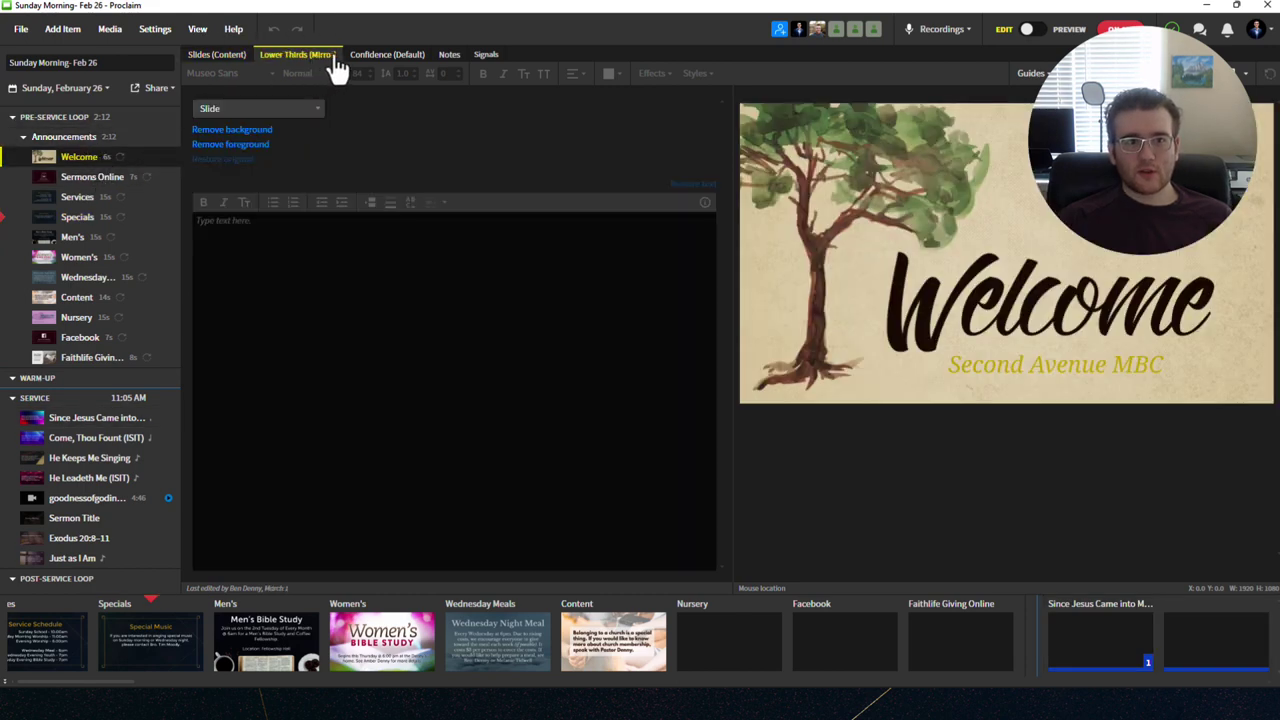
left_click(300, 108)
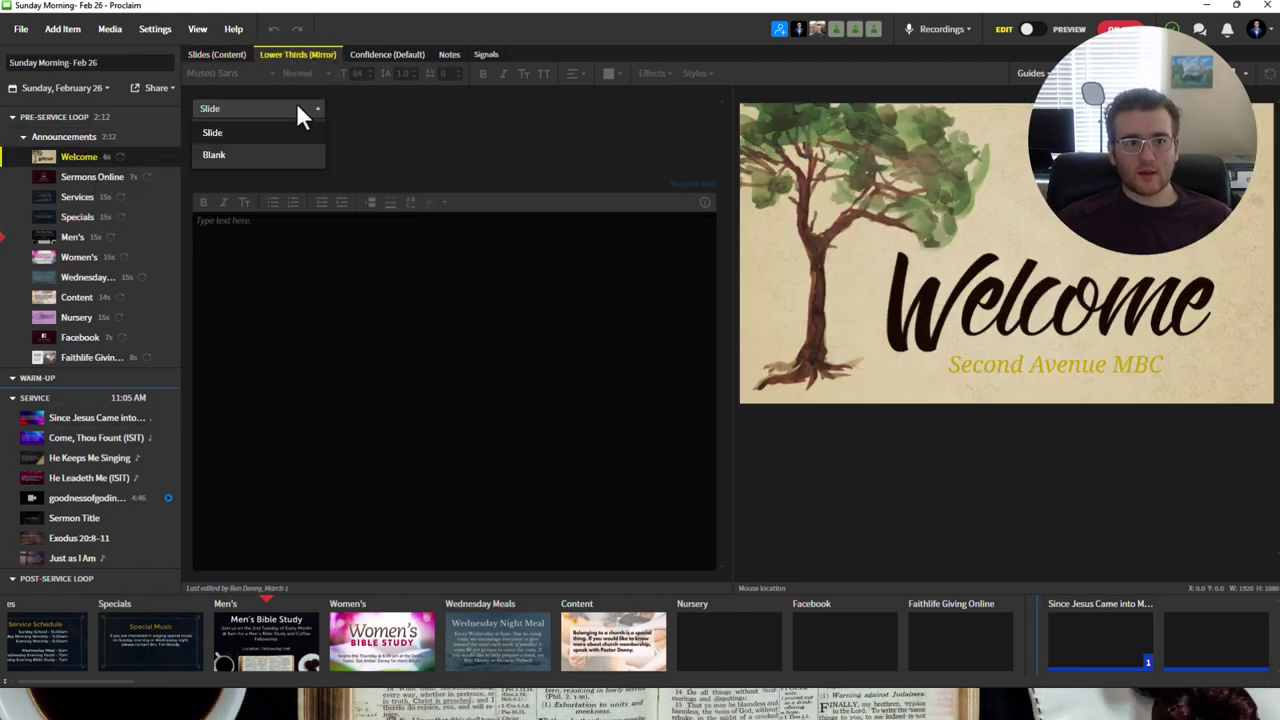
left_click(236, 132)
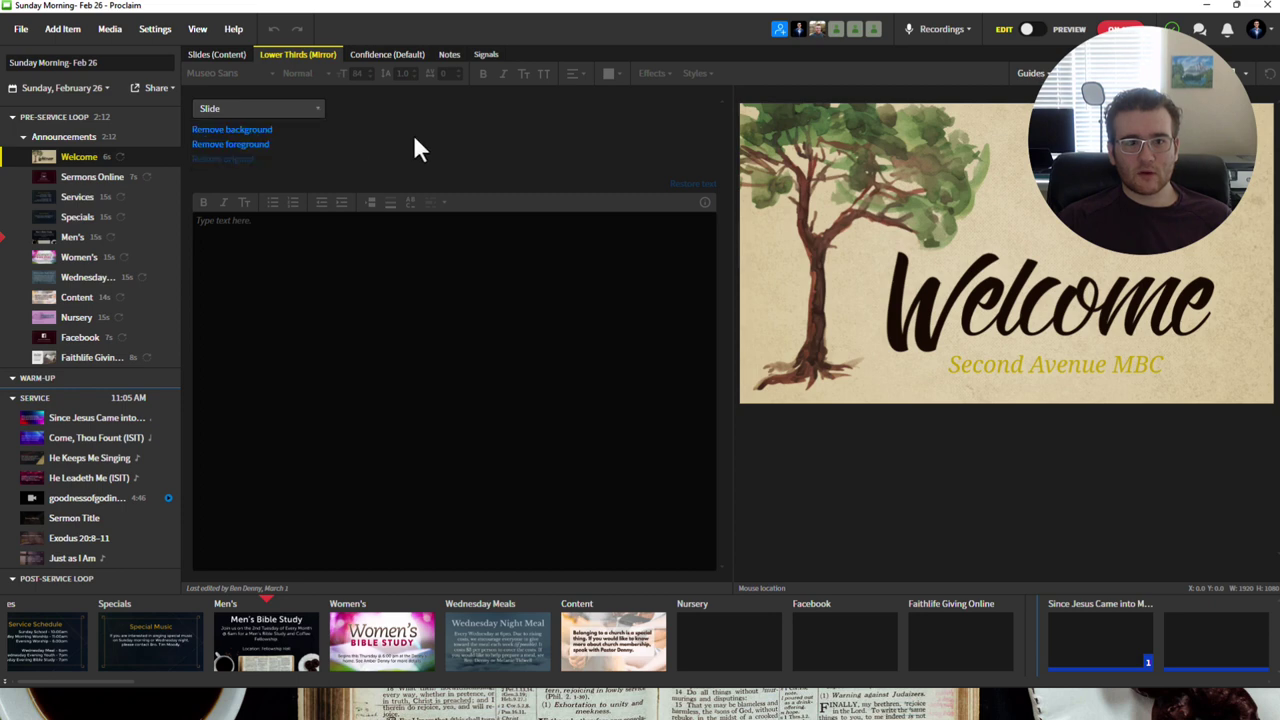
left_click(210, 56)
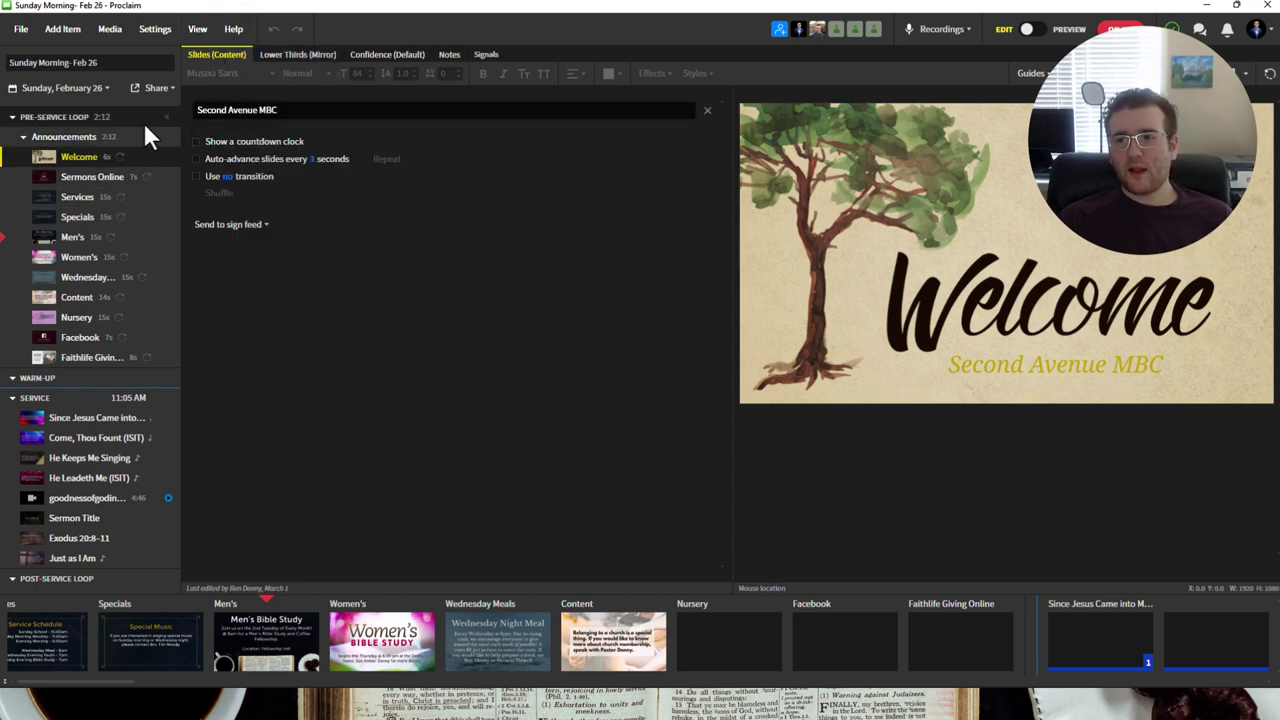
Browse the announcements through Women's Bible Study, then load Since Jesus Came into My Heart.
mouse_move(146, 128)
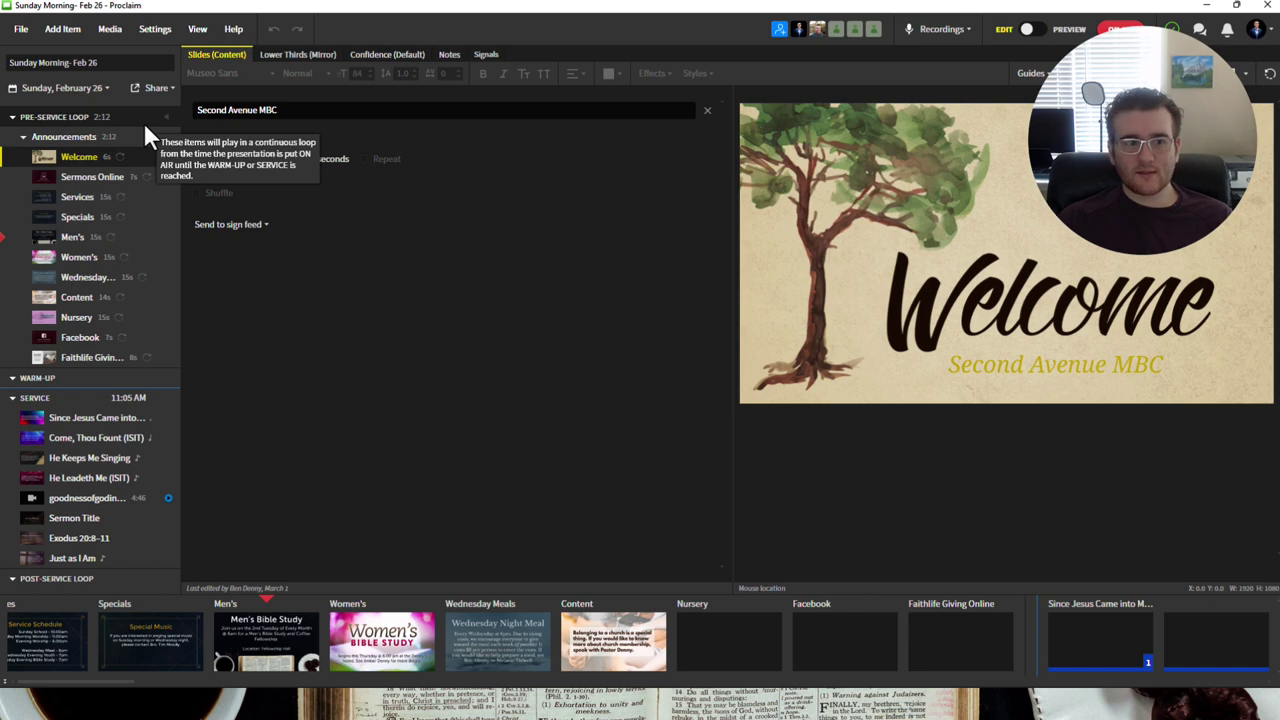
left_click(88, 178)
left_click(86, 202)
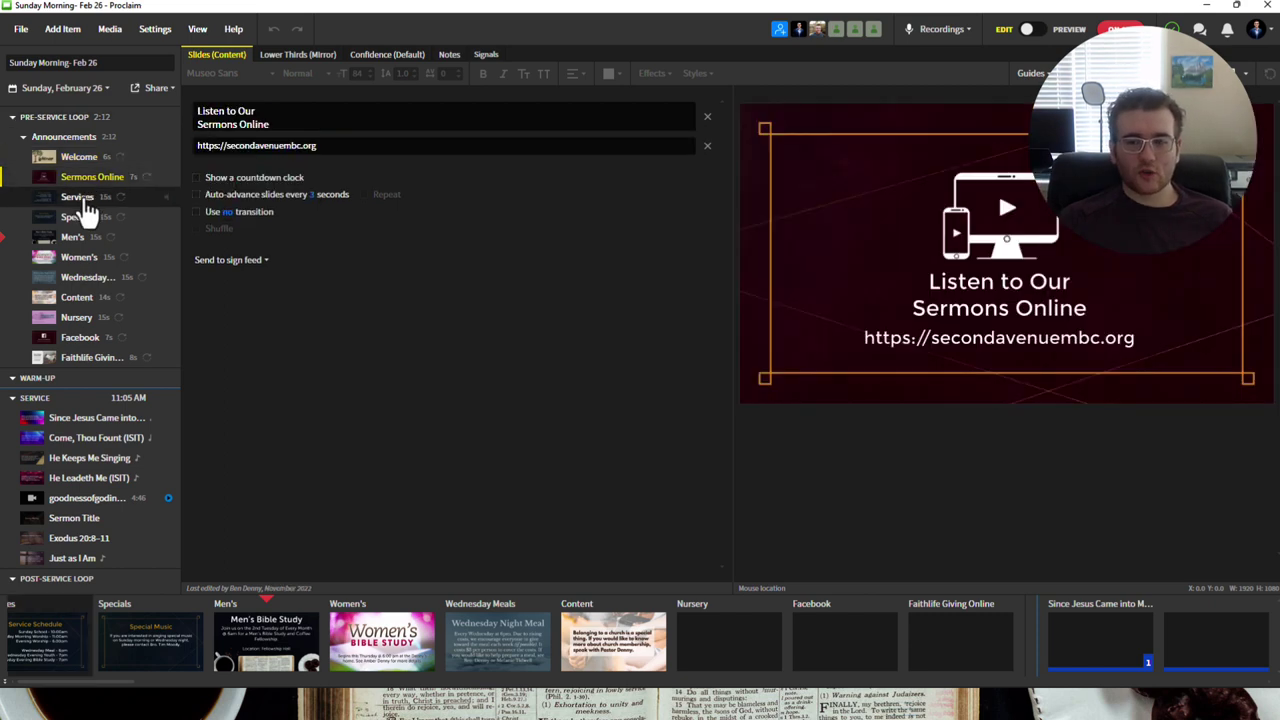
left_click(84, 217)
left_click(84, 239)
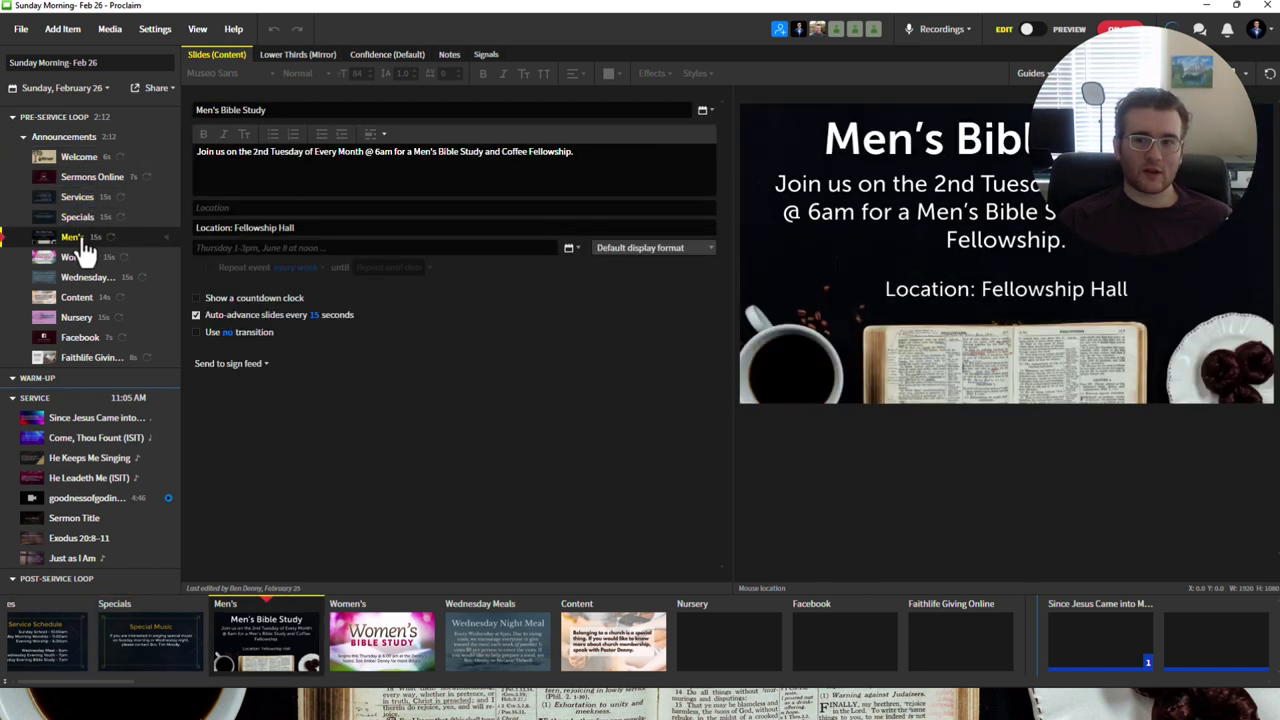
left_click(82, 258)
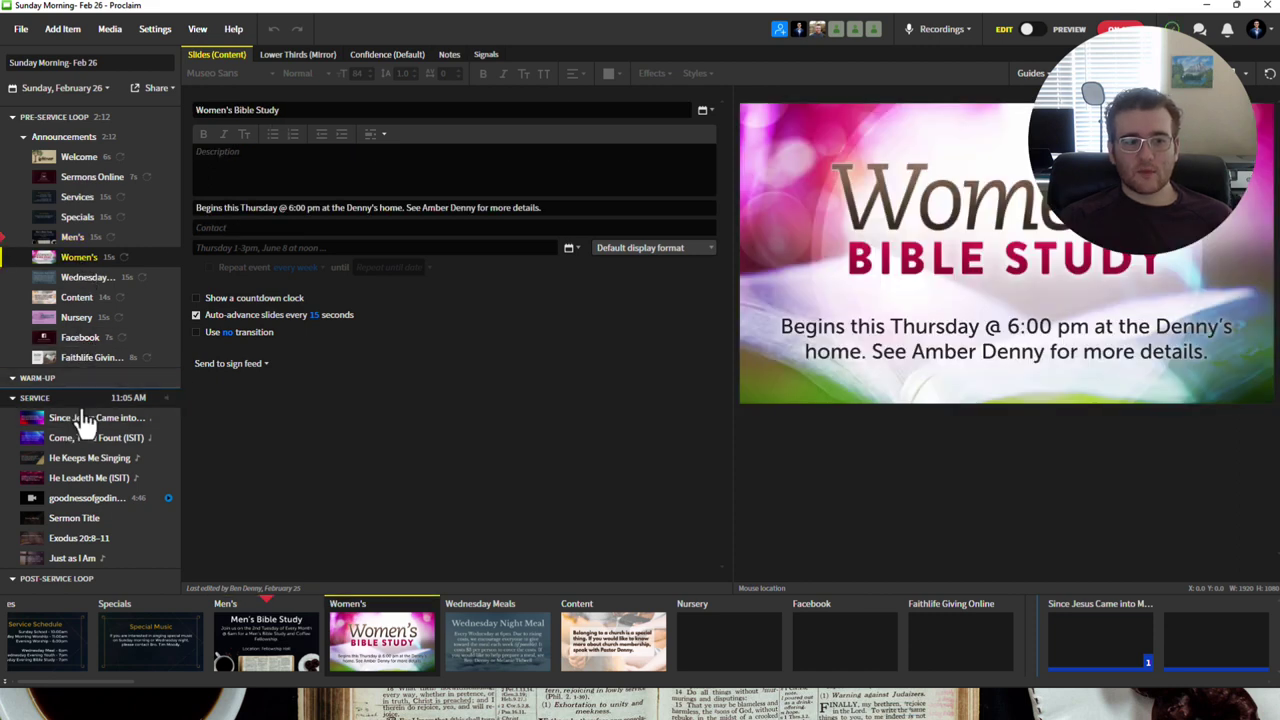
left_click(72, 418)
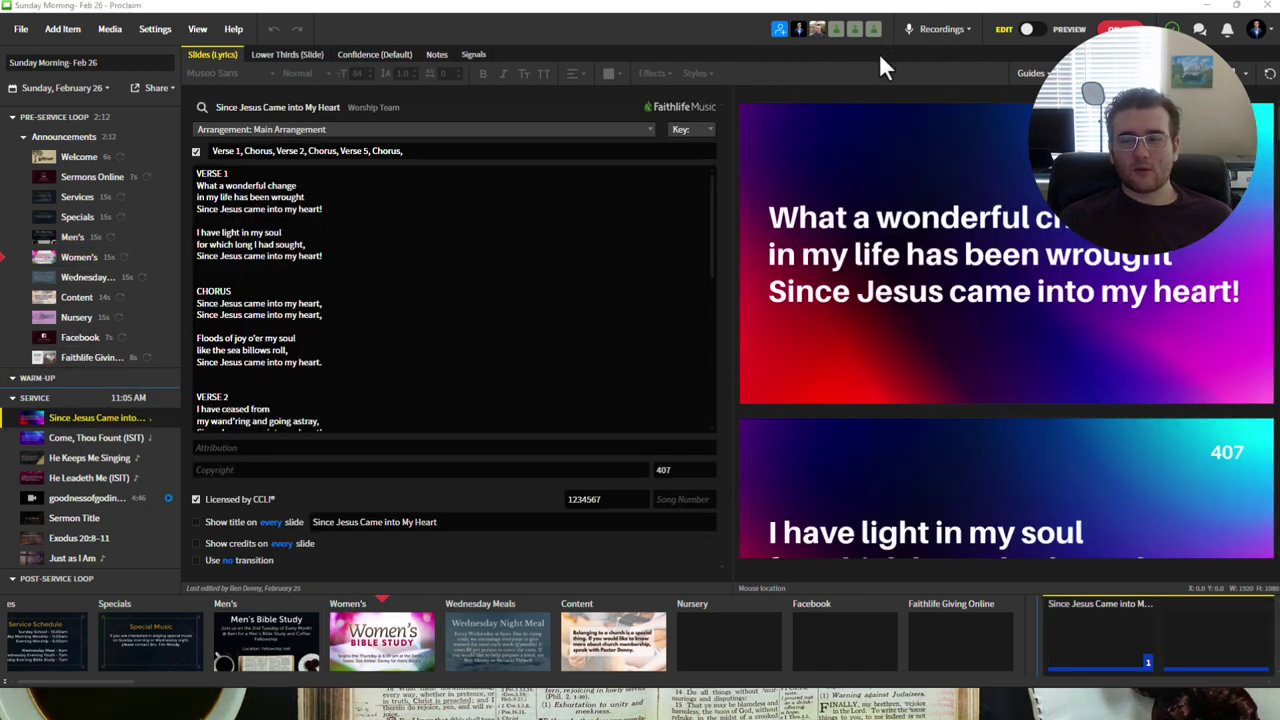
Present the song's first two lyrics slides live, with the window restored over vMix.
left_click(1070, 30)
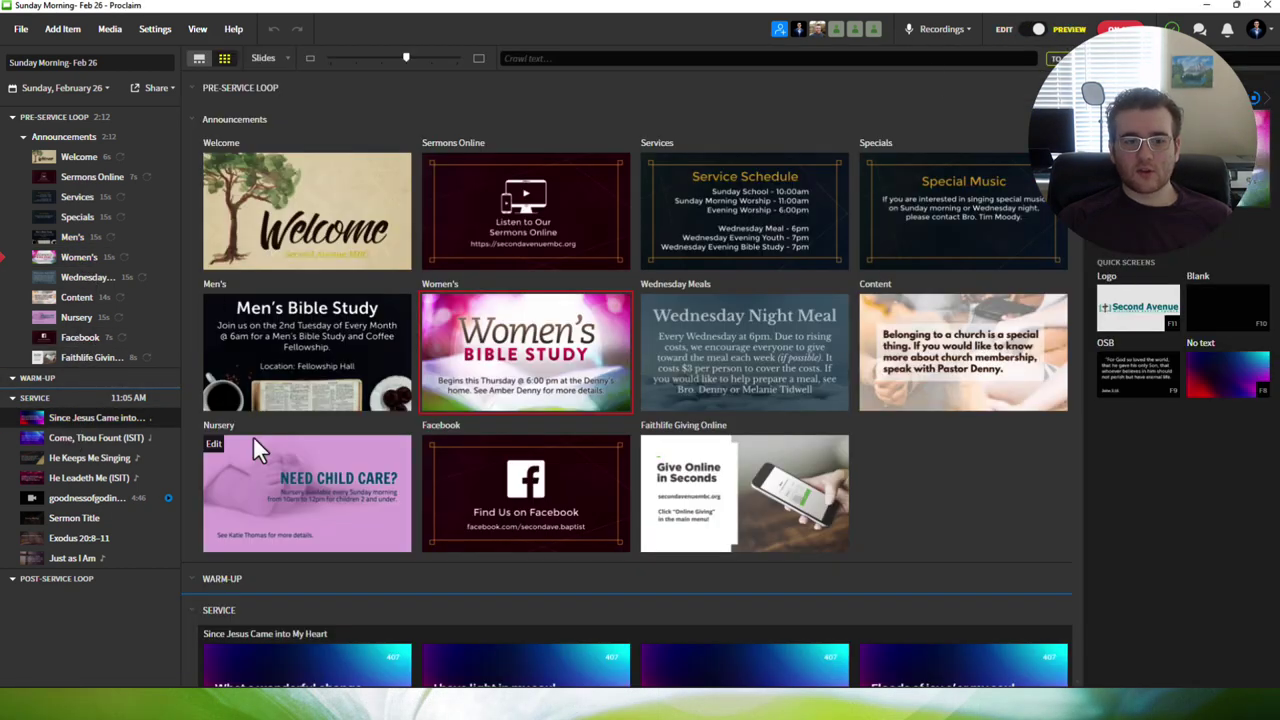
scroll(252, 436, "down", 3)
left_click(285, 347)
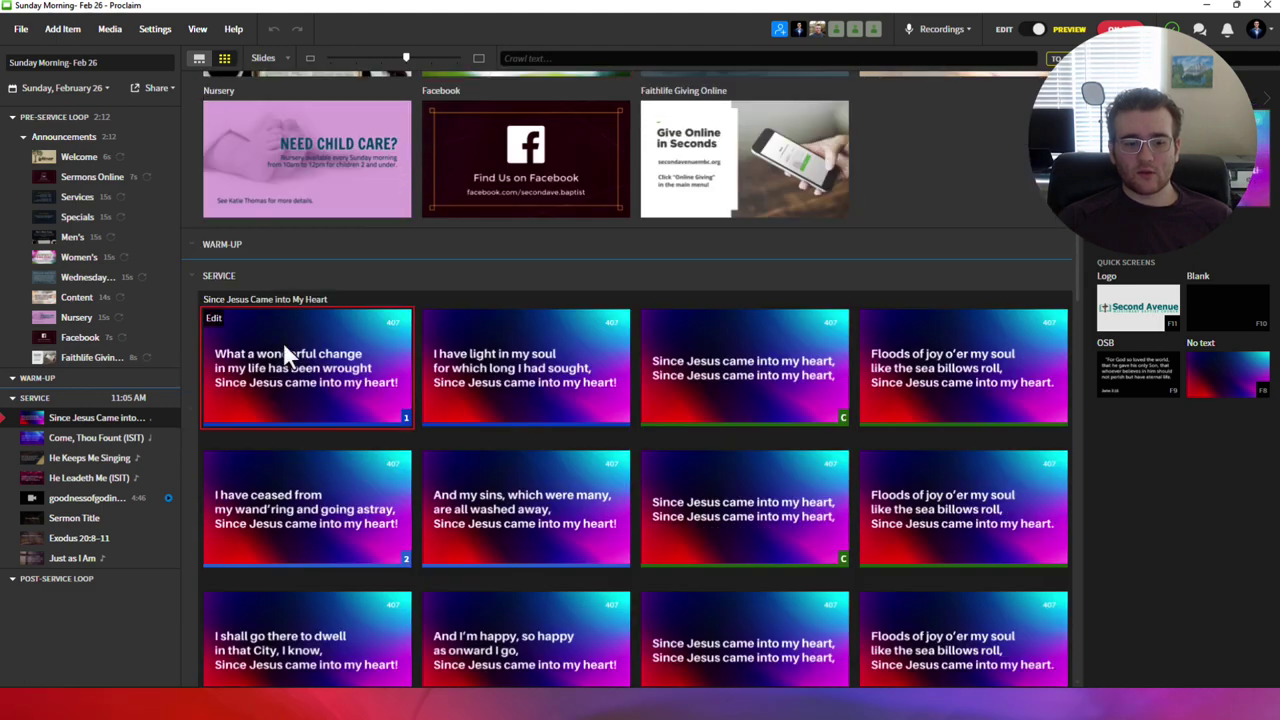
left_click_drag(578, 14, 374, 199)
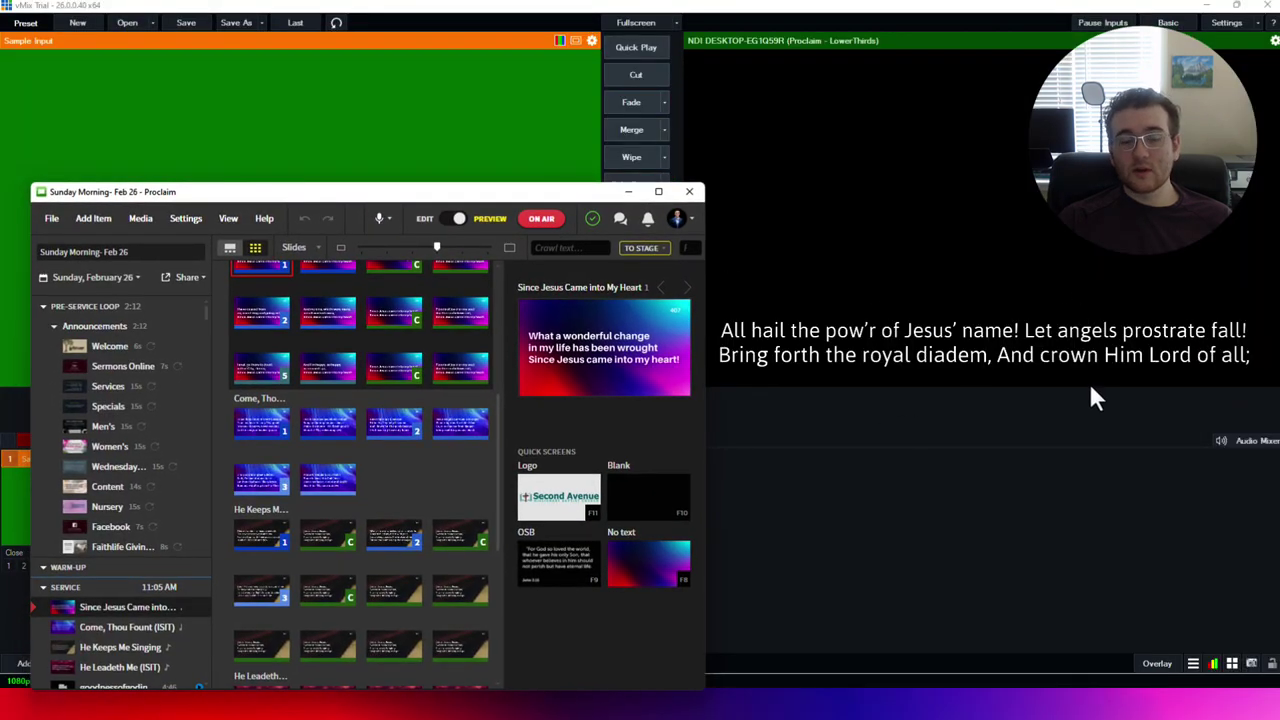
scroll(353, 378, "up", 1)
left_click(330, 321)
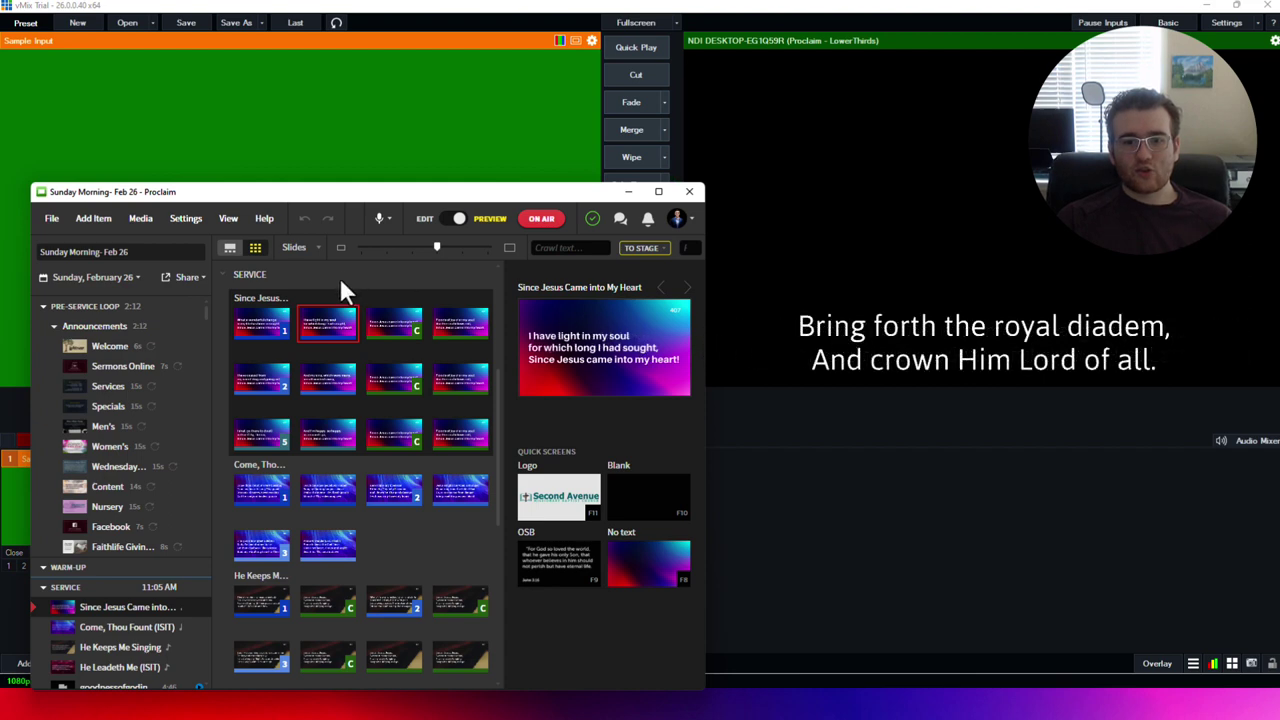
left_click(390, 340)
Show the logo, instrumental video, Family Worship title, then step through the Exodus 20:8–11 slides.
left_click(656, 325)
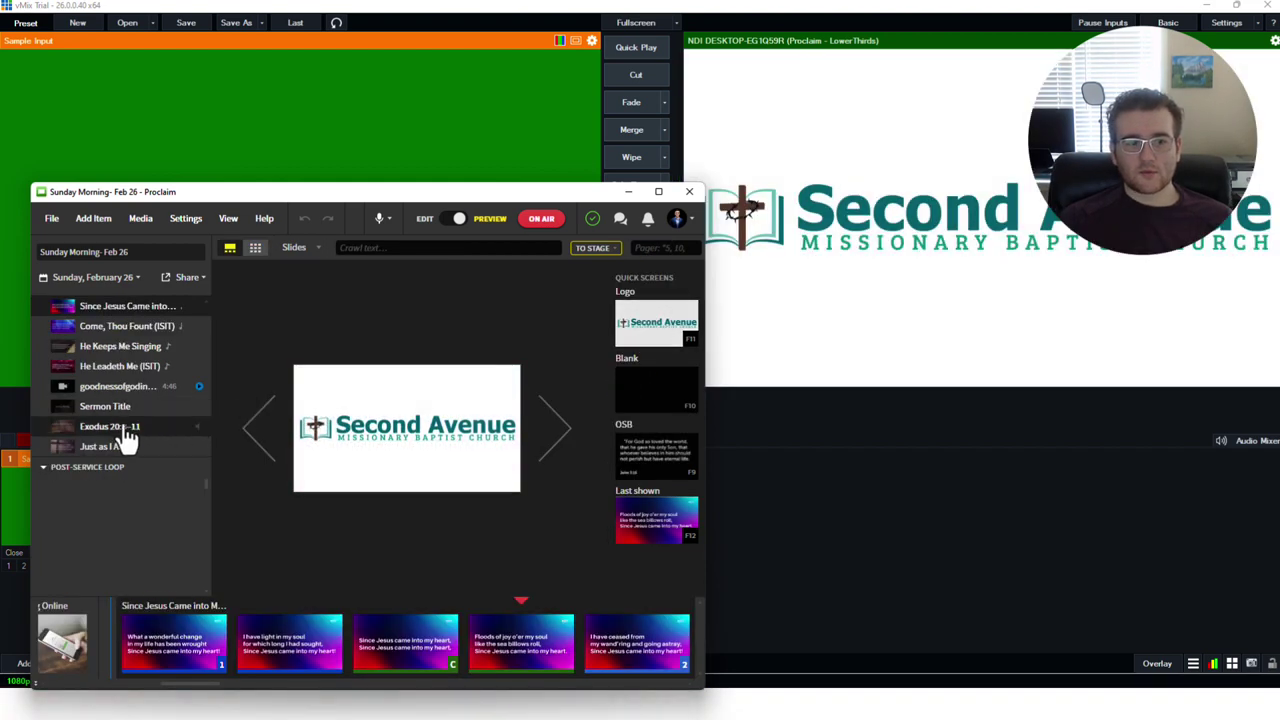
left_click(103, 388)
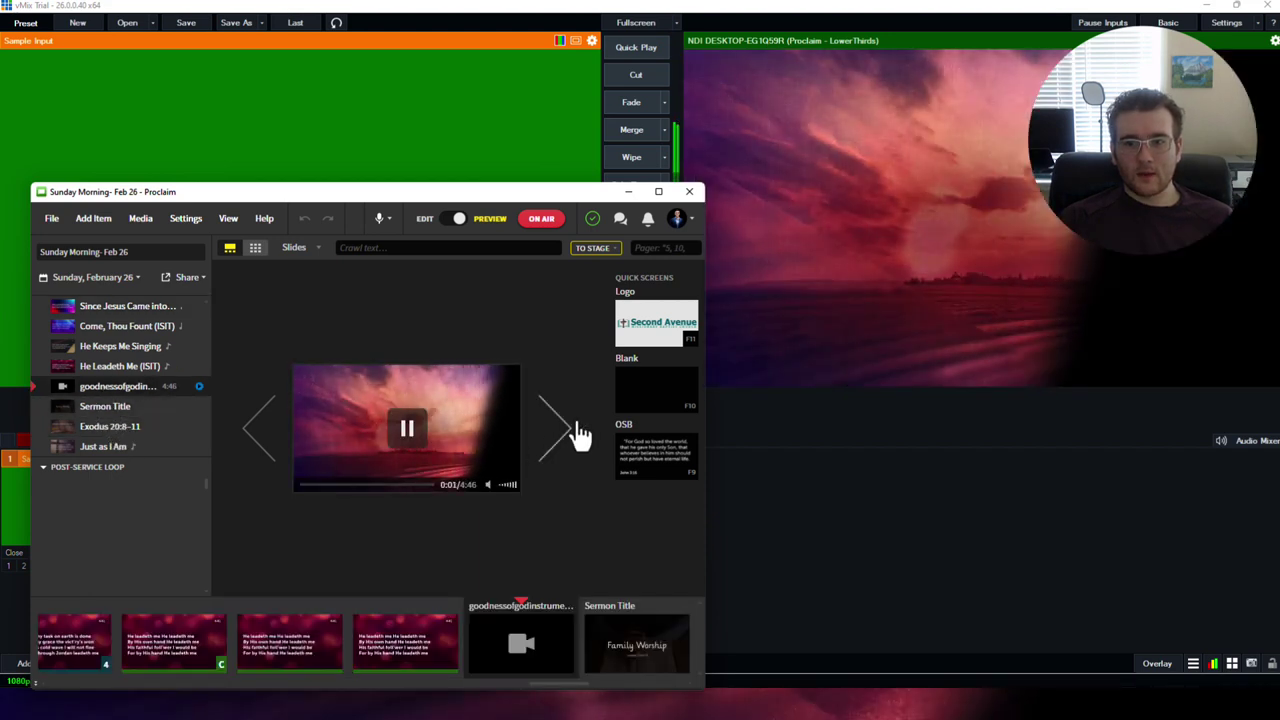
left_click(100, 409)
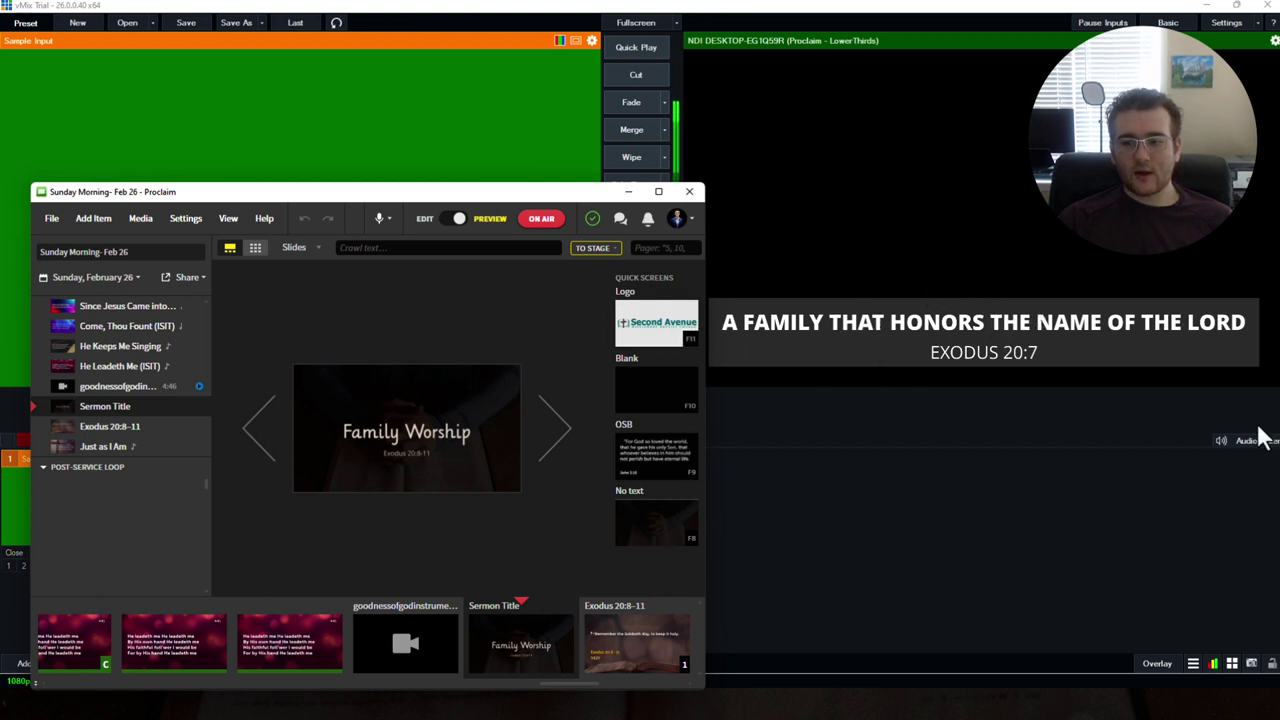
left_click(105, 430)
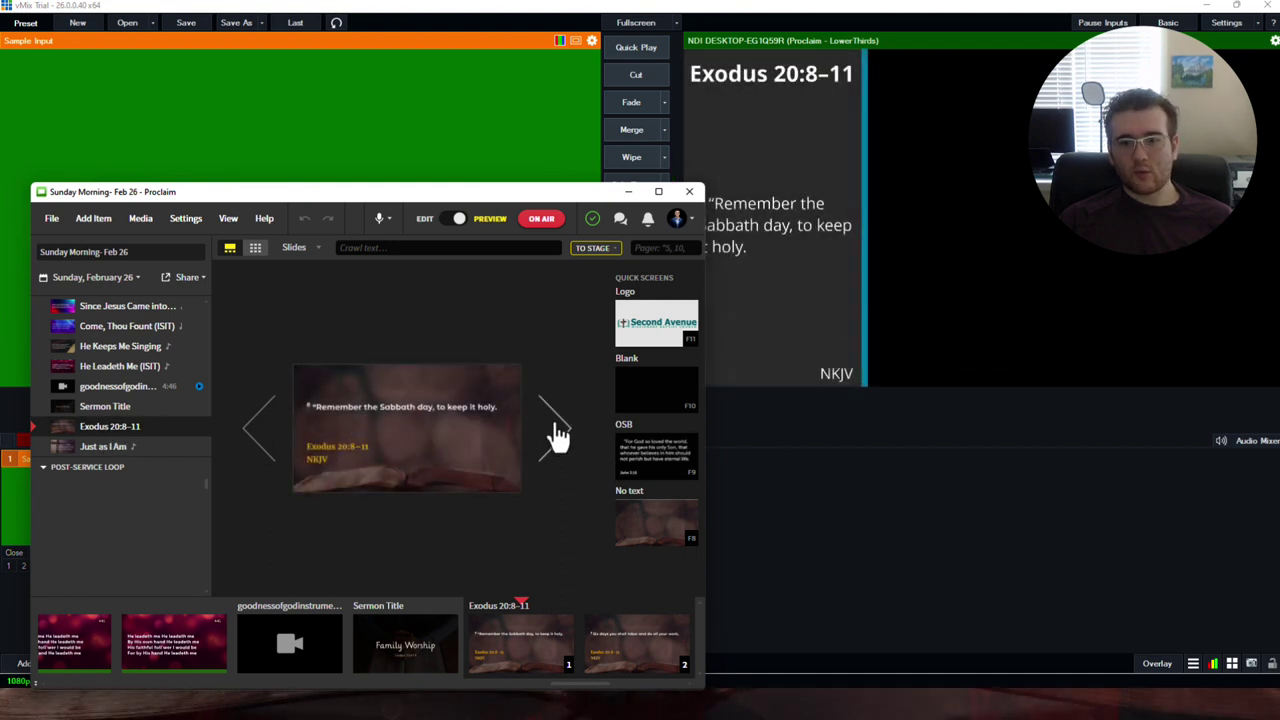
left_click(558, 435)
left_click(553, 434)
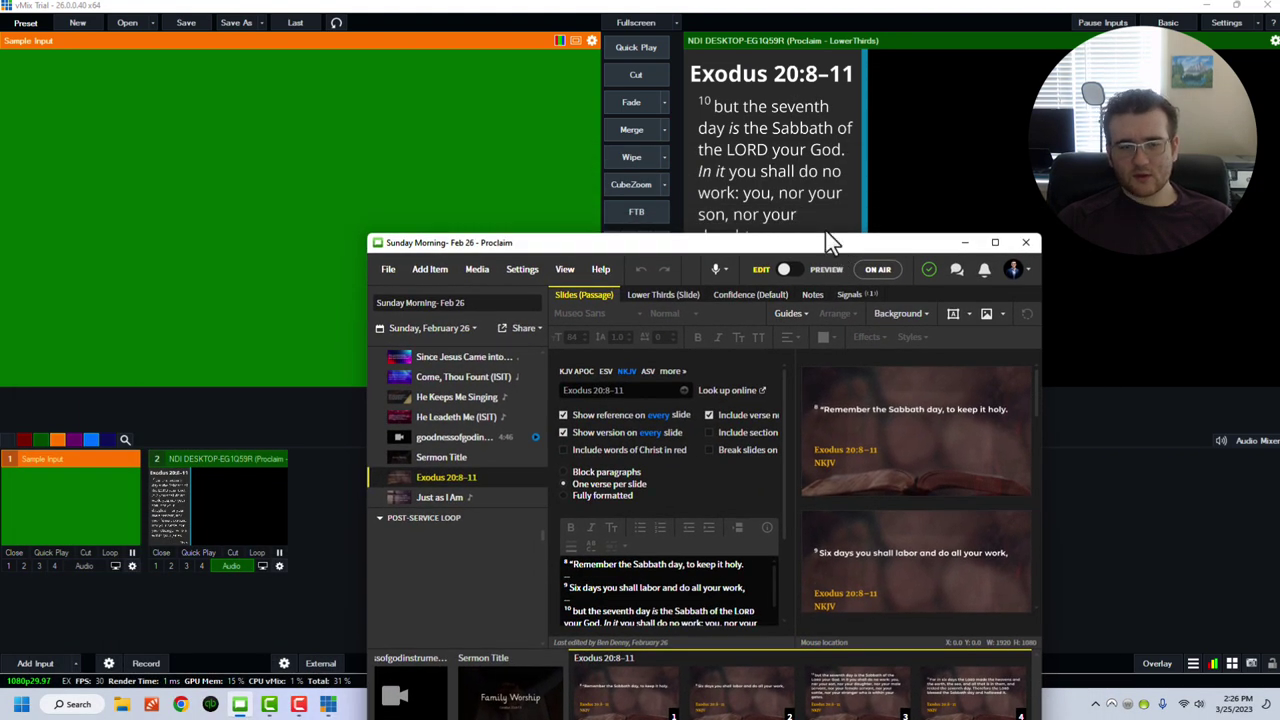
Make green live with Merge, overlay input 2 on Overlay 1, and preview the green Sample Input.
left_click(625, 5)
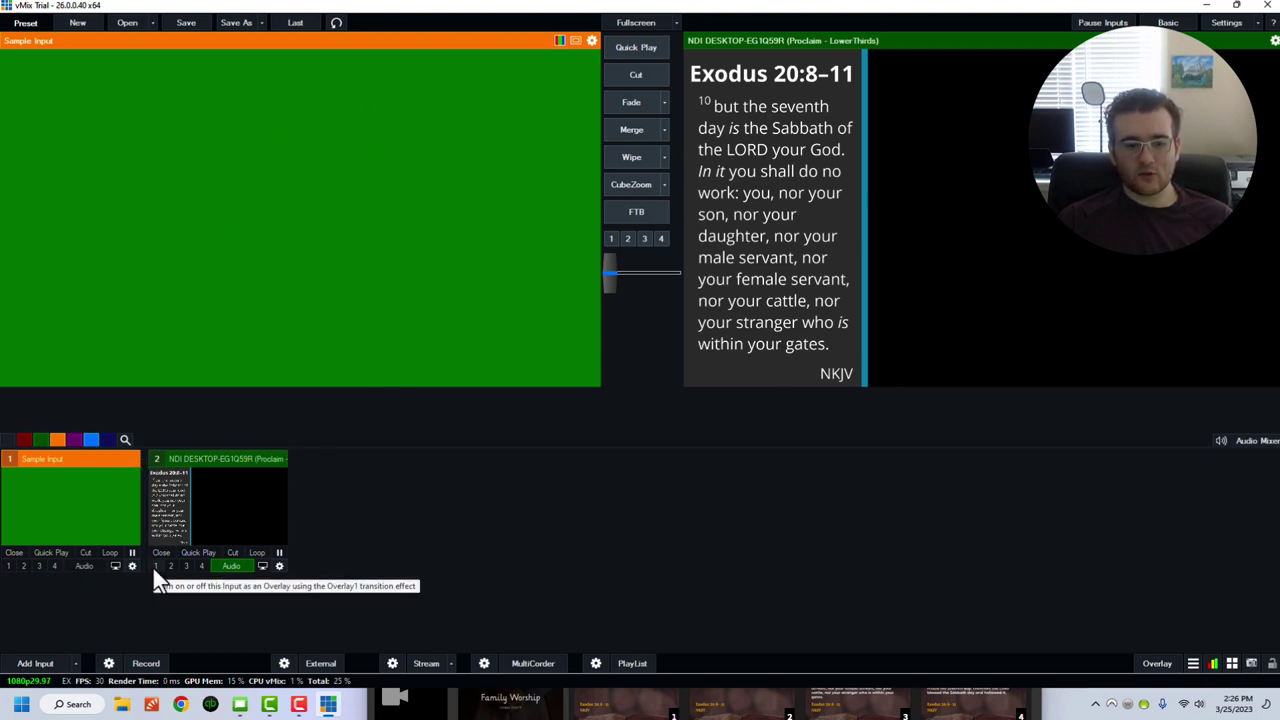
left_click(628, 130)
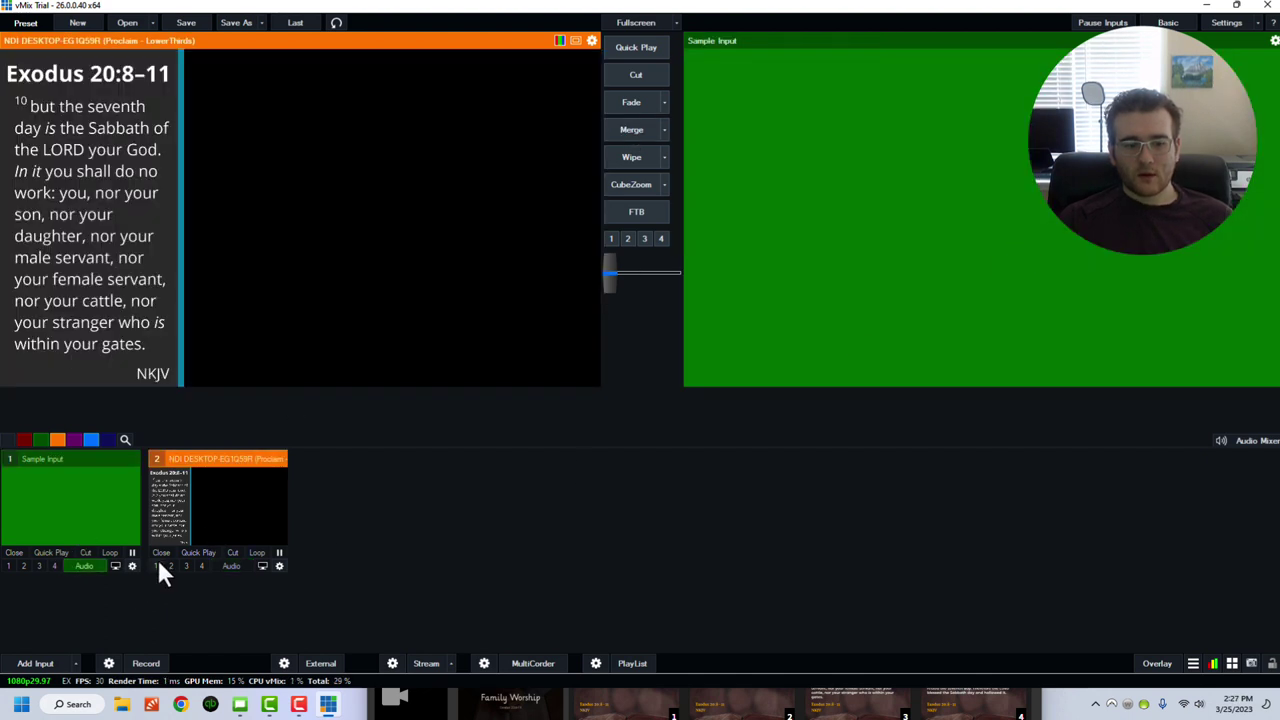
left_click(158, 567)
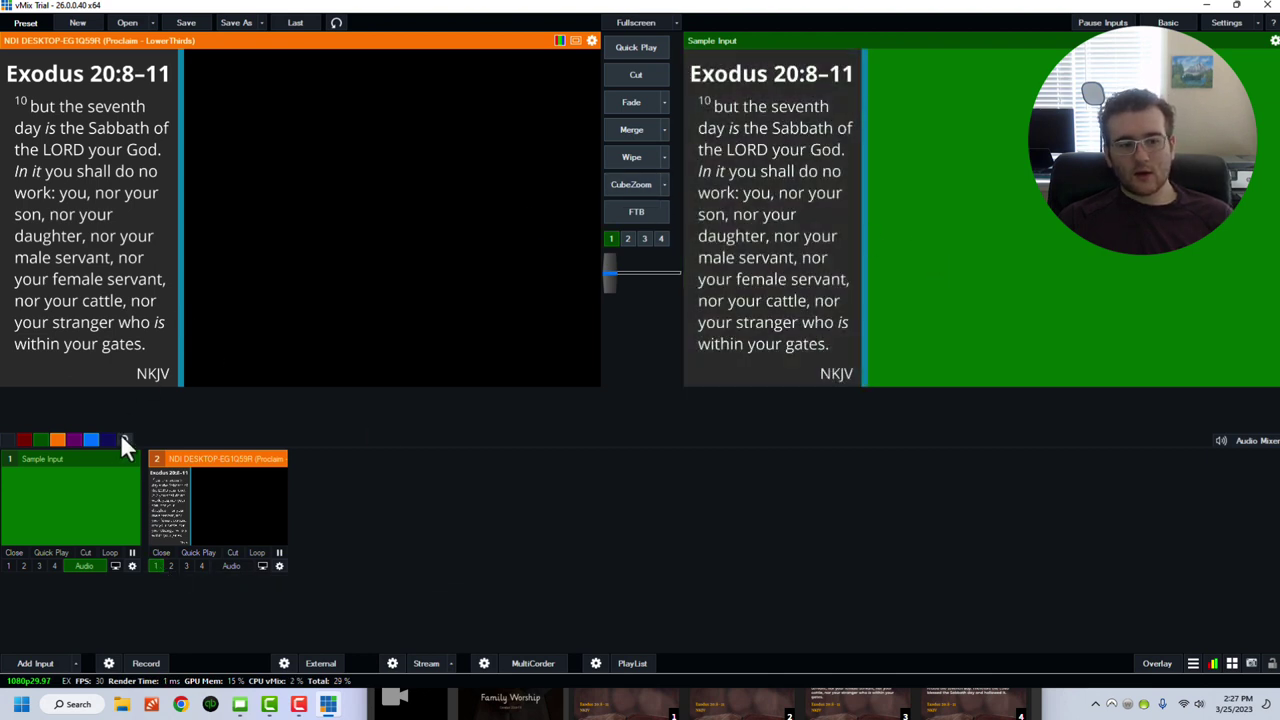
left_click(90, 500)
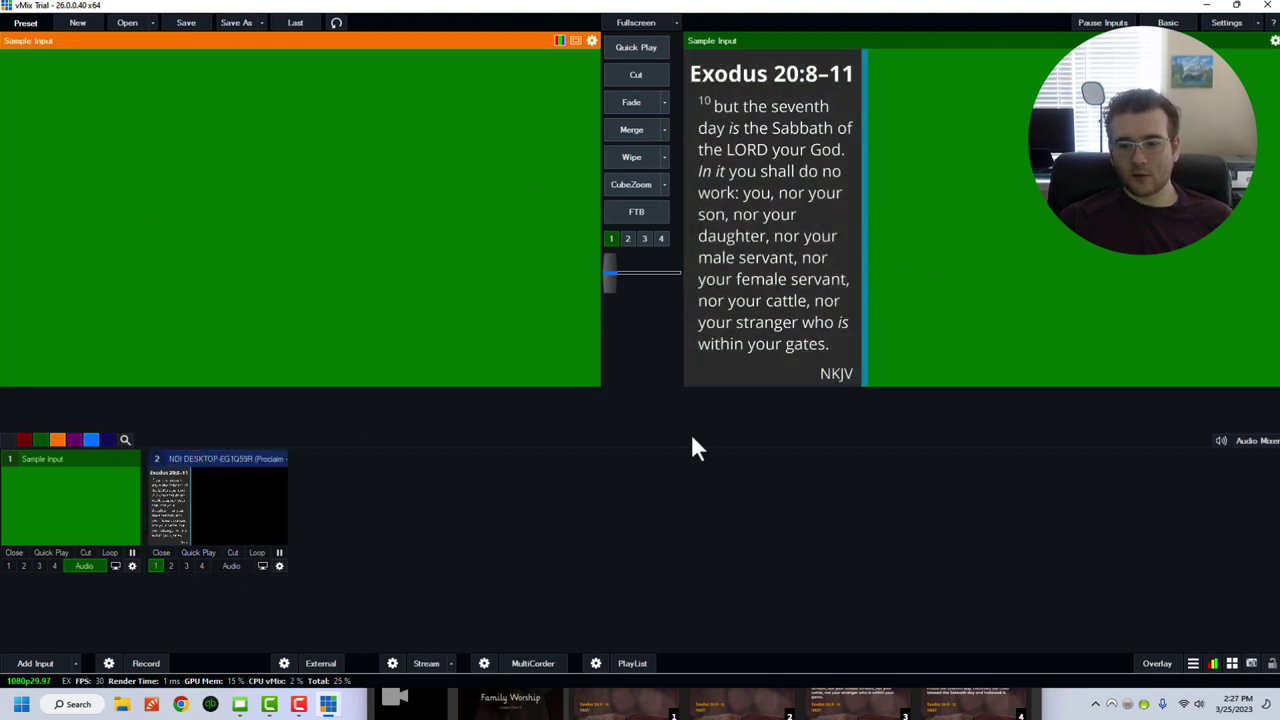
Present He Keeps Me Singing, advance two lyric slides, then show the Family Worship sermon title.
left_click(569, 709)
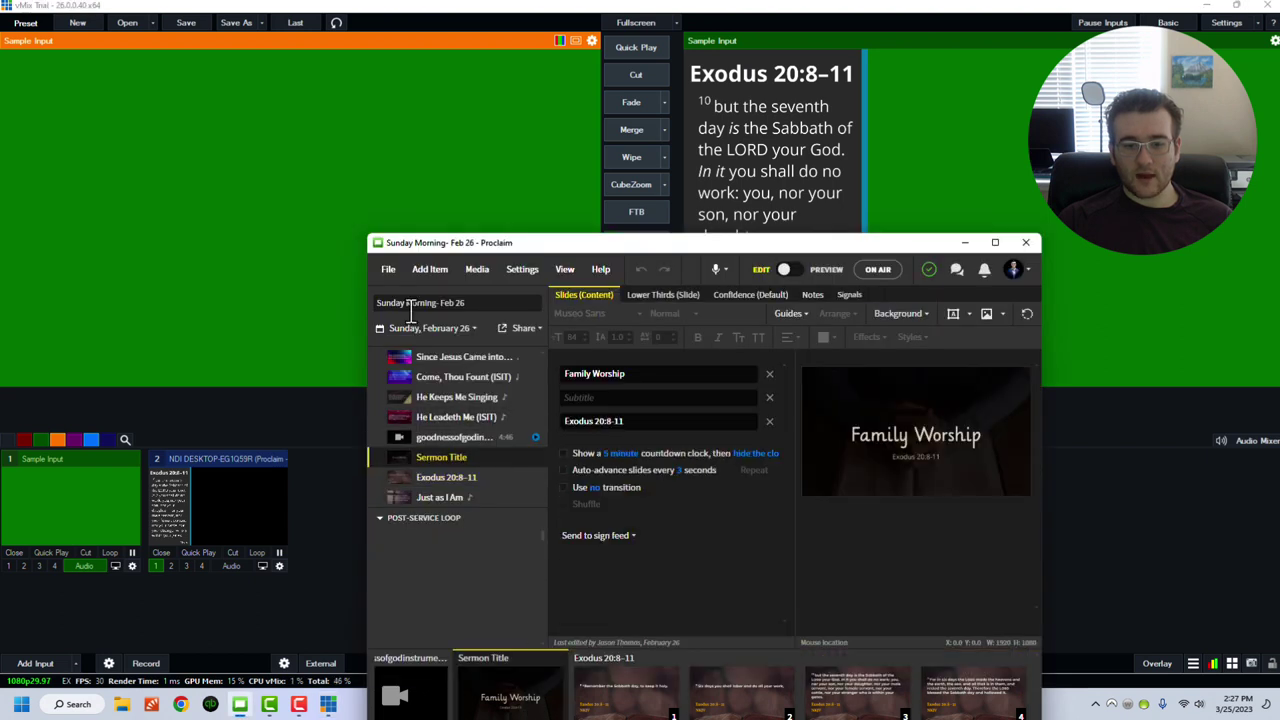
left_click(440, 399)
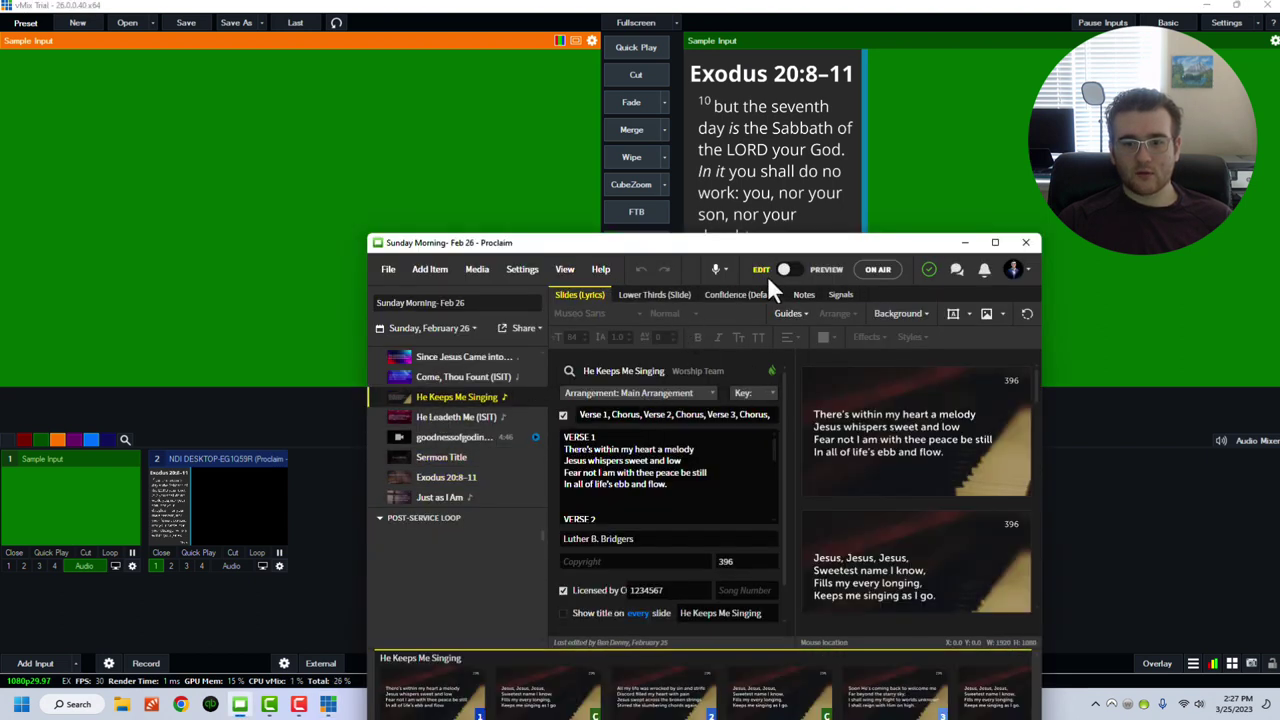
left_click(878, 269)
left_click_drag(760, 242, 391, 72)
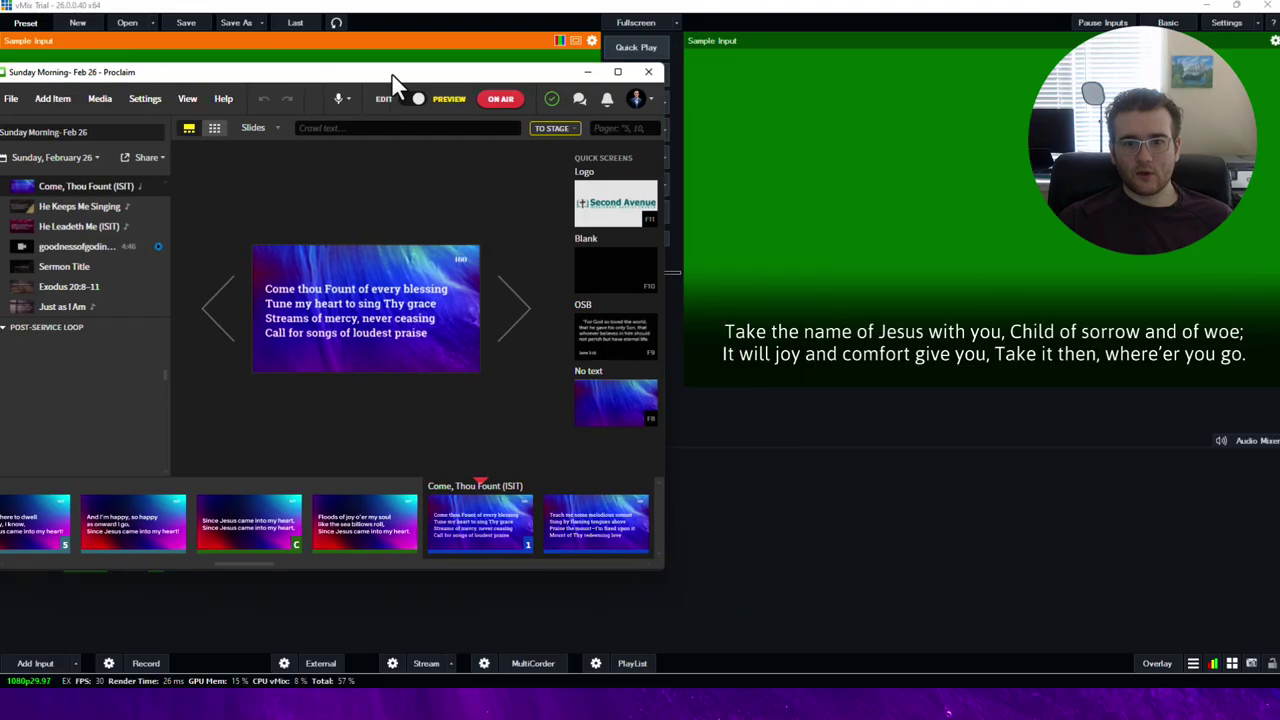
left_click(525, 330)
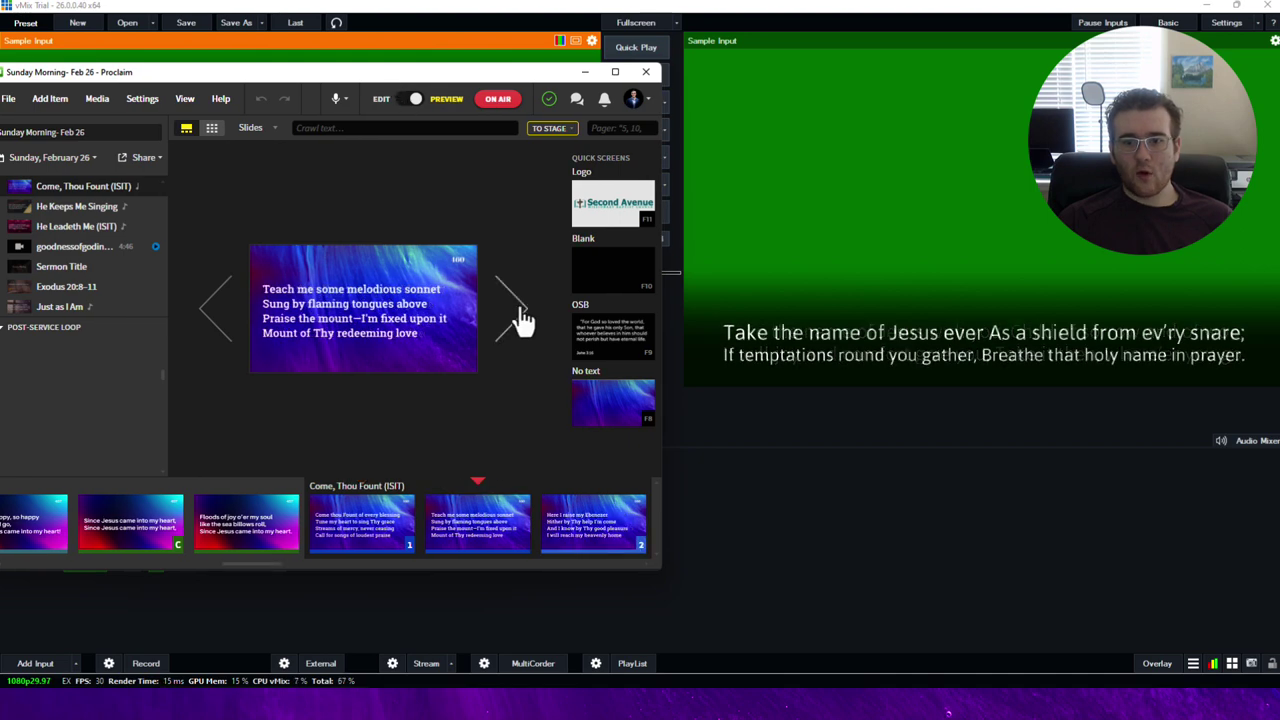
left_click(524, 328)
left_click(40, 267)
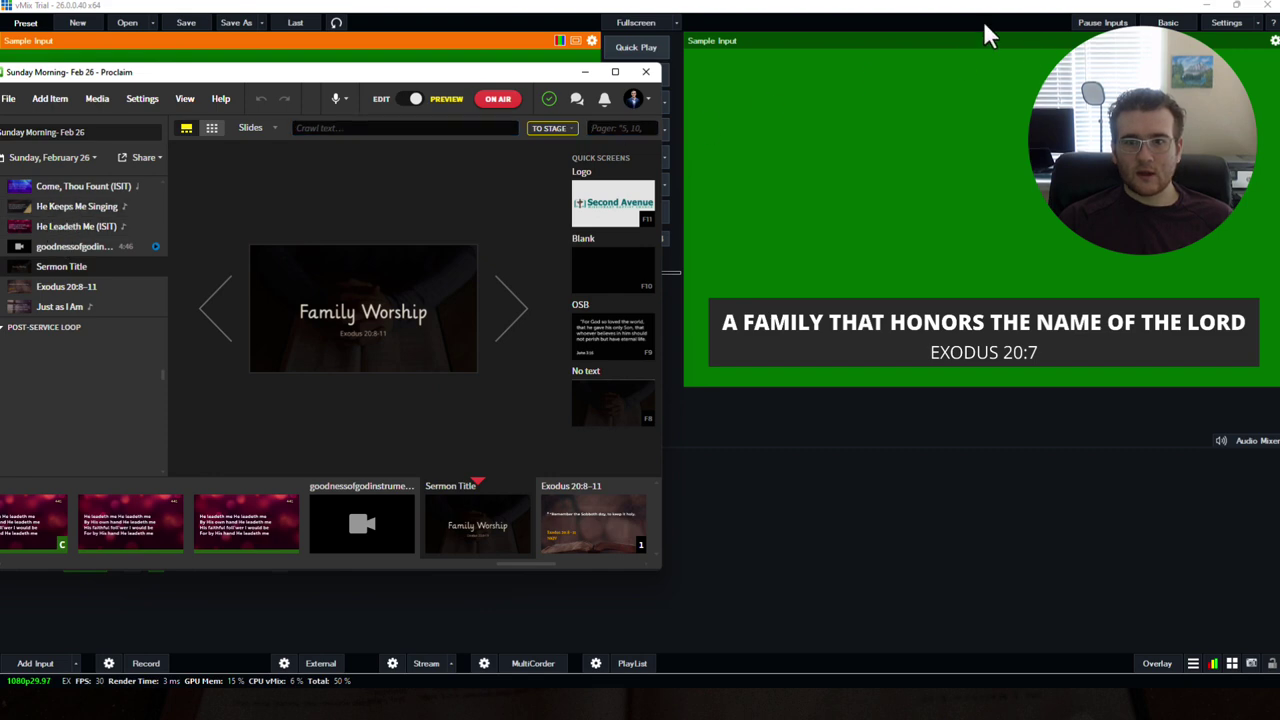
Run Come, Thou Fount through 'Here I raise my Ebenezer', then show the logo full-window.
scroll(60, 215, "up", 2)
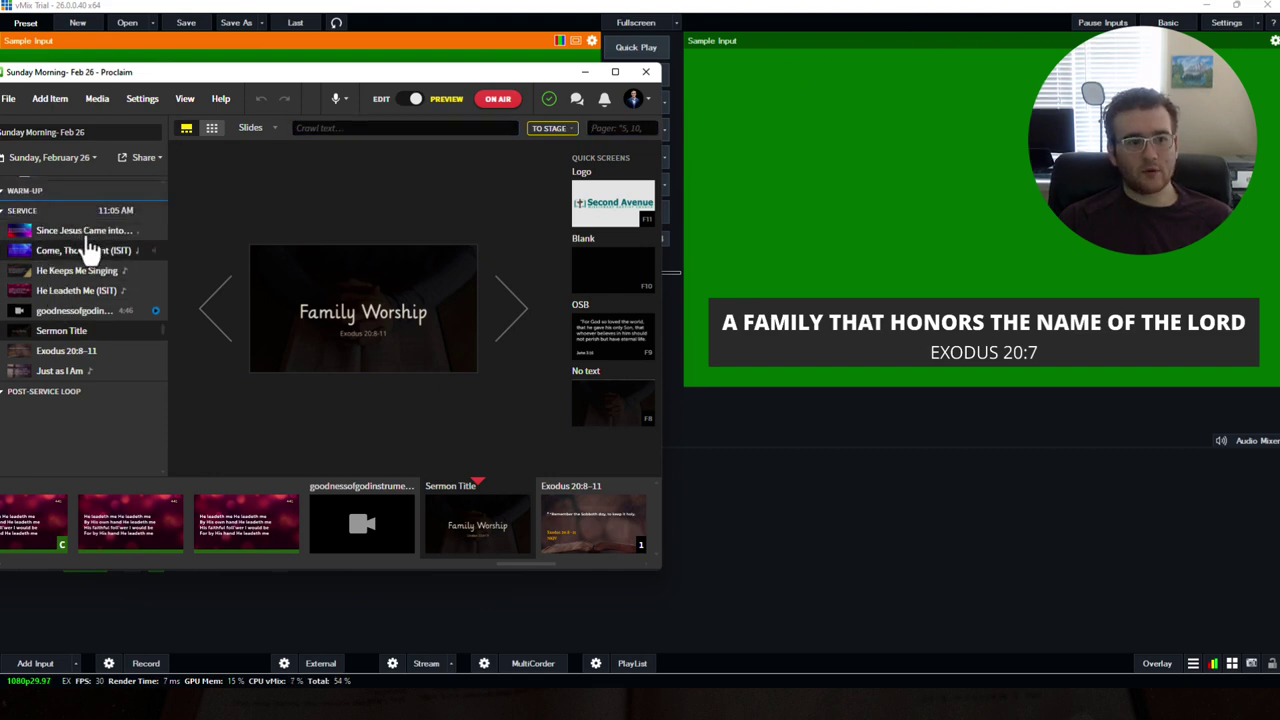
left_click(86, 266)
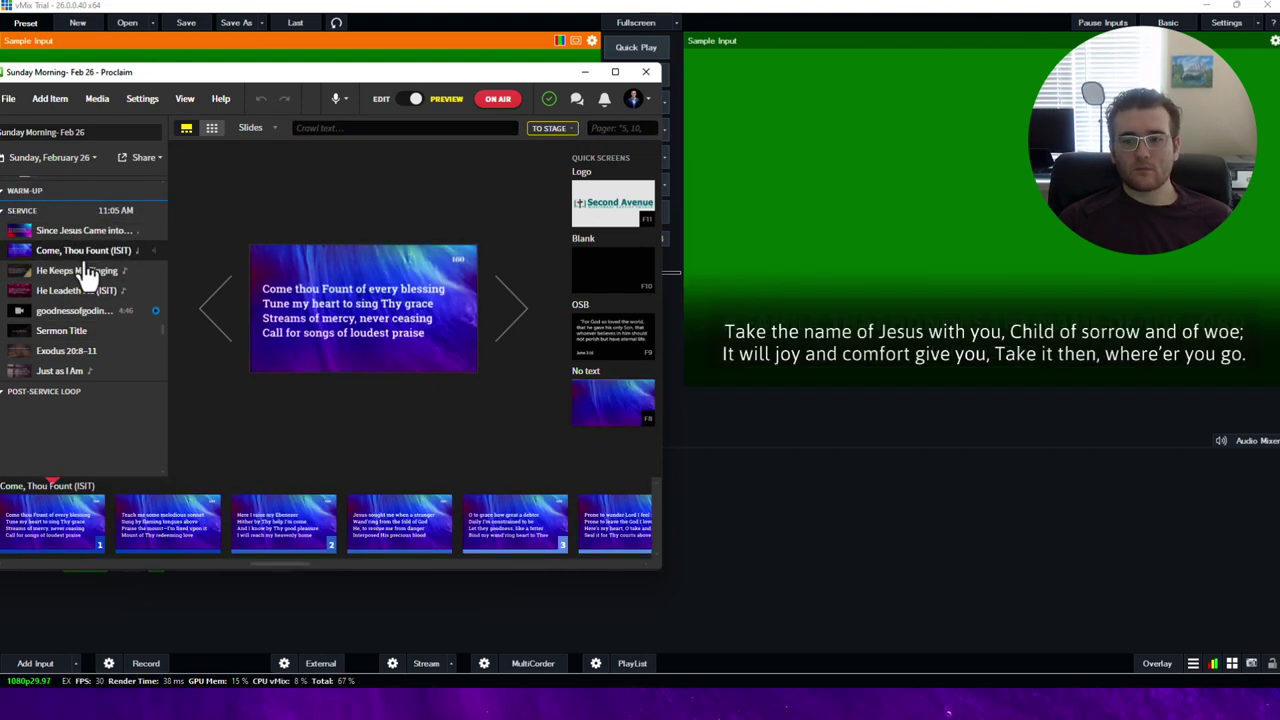
left_click(512, 312)
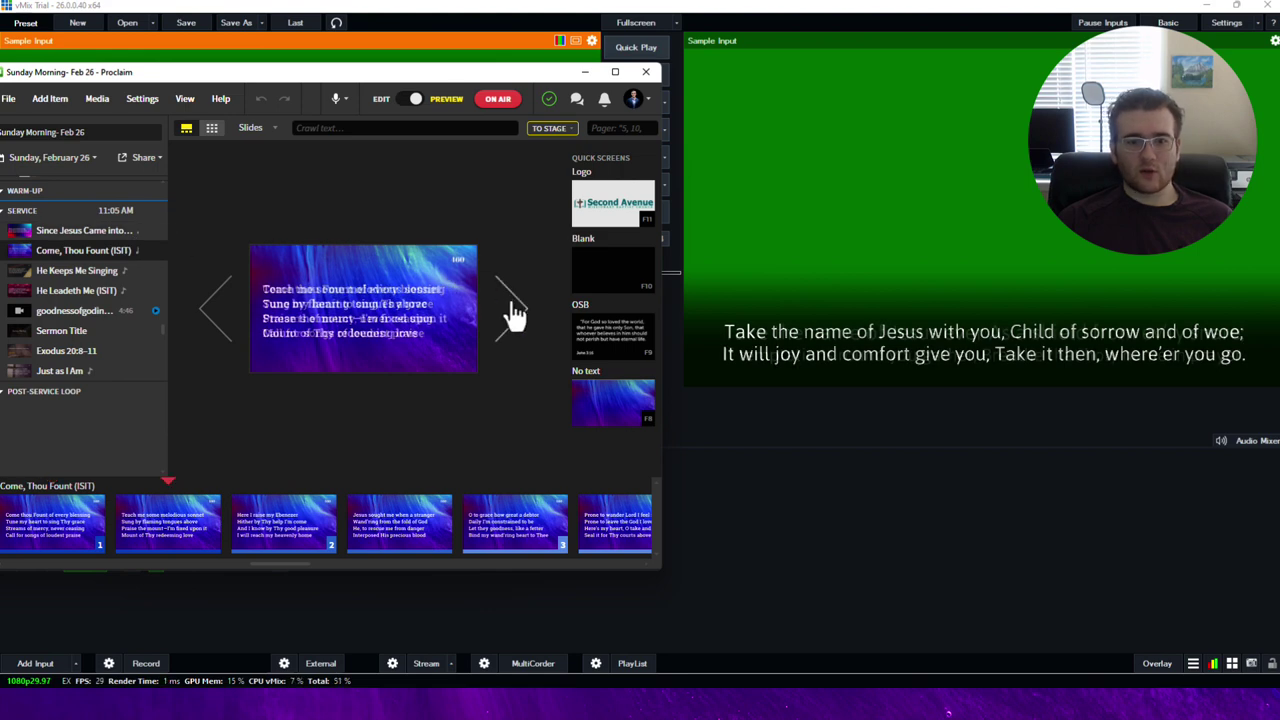
left_click(512, 312)
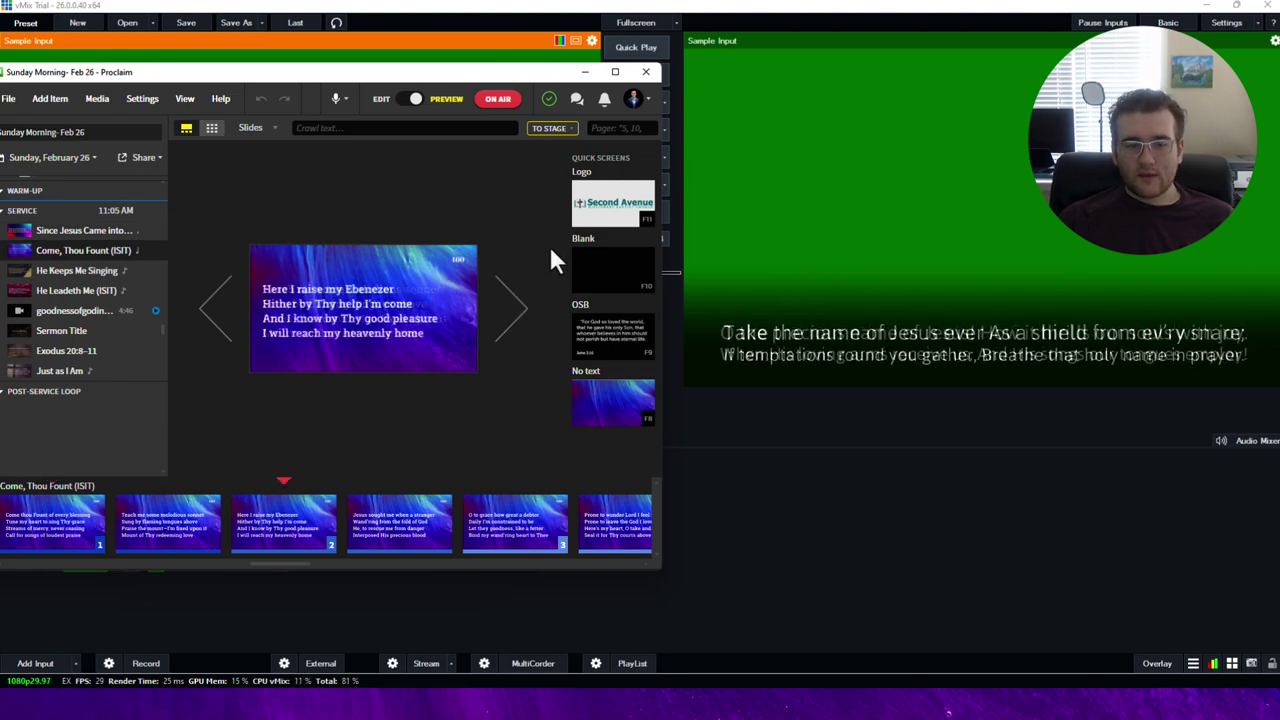
left_click(603, 205)
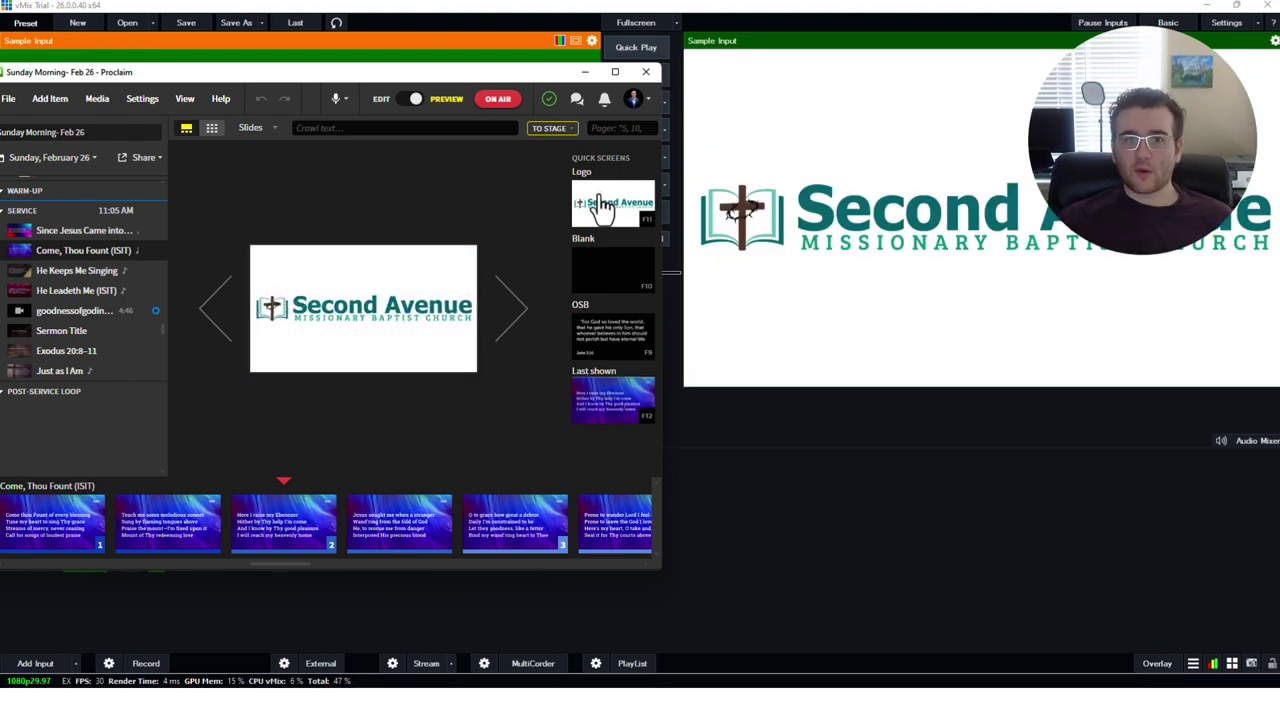
left_click(614, 71)
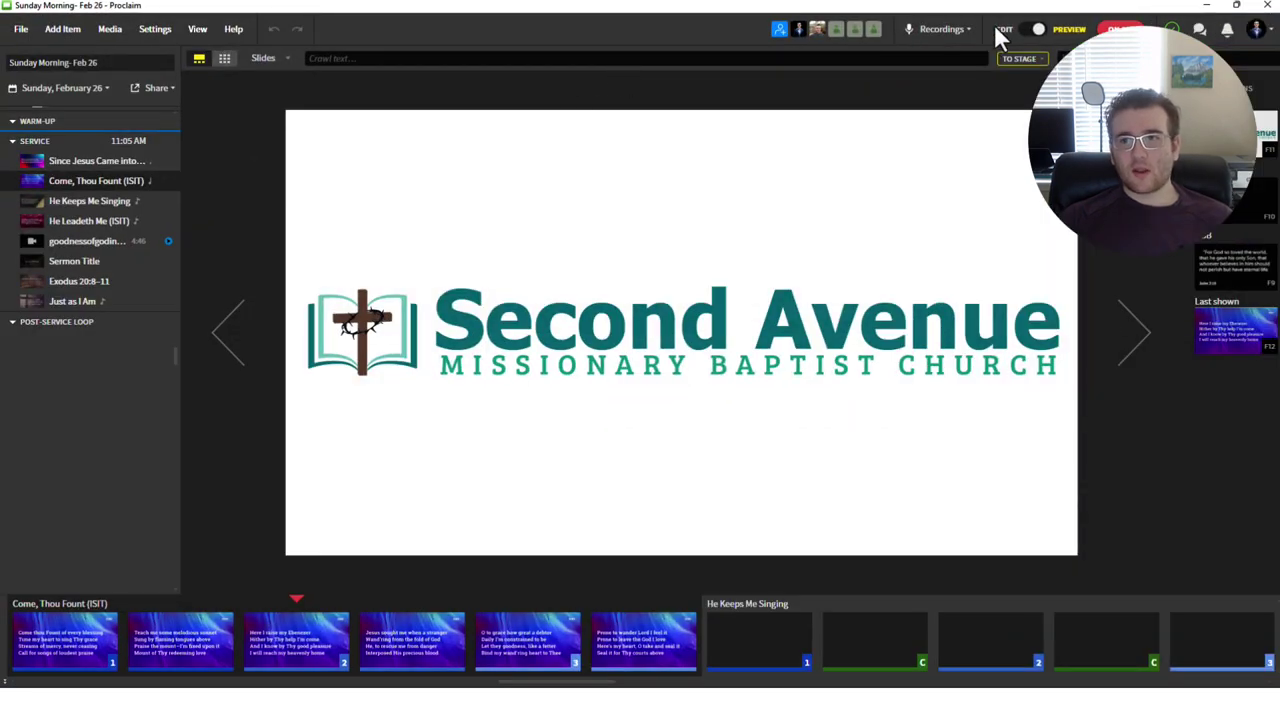
left_click(1001, 31)
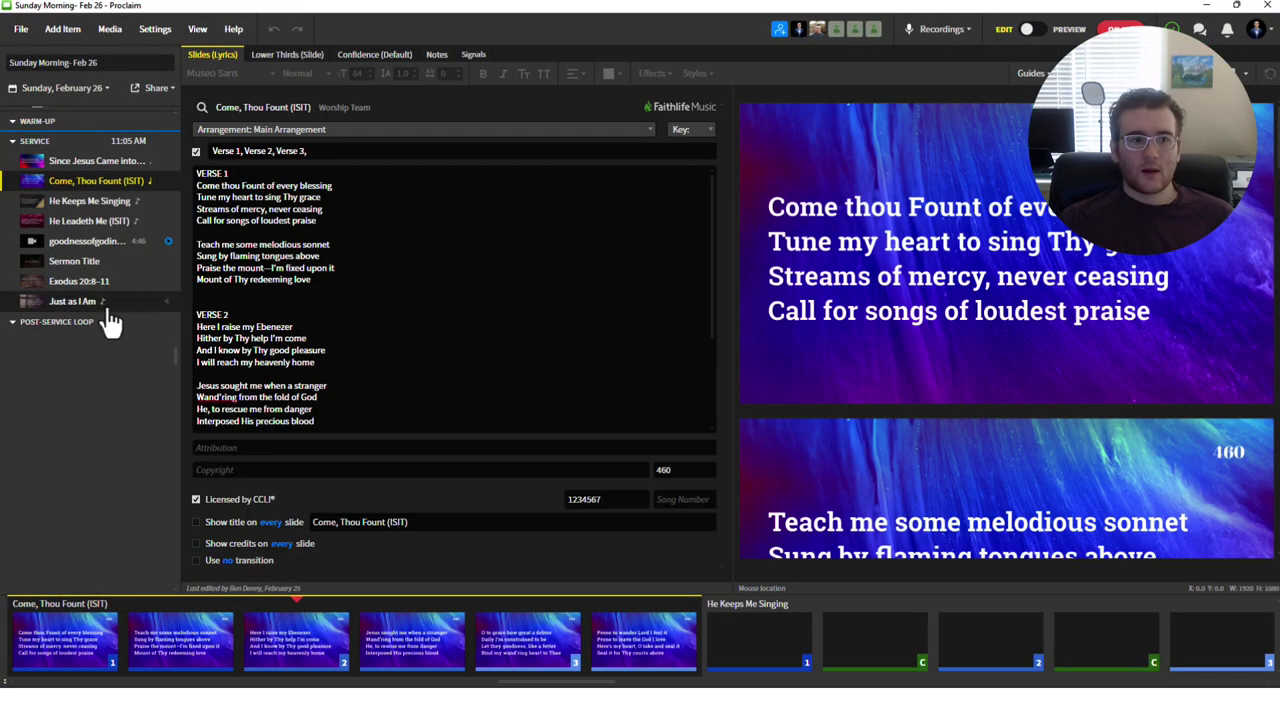
scroll(110, 314, "up", 4)
scroll(110, 316, "up", 3)
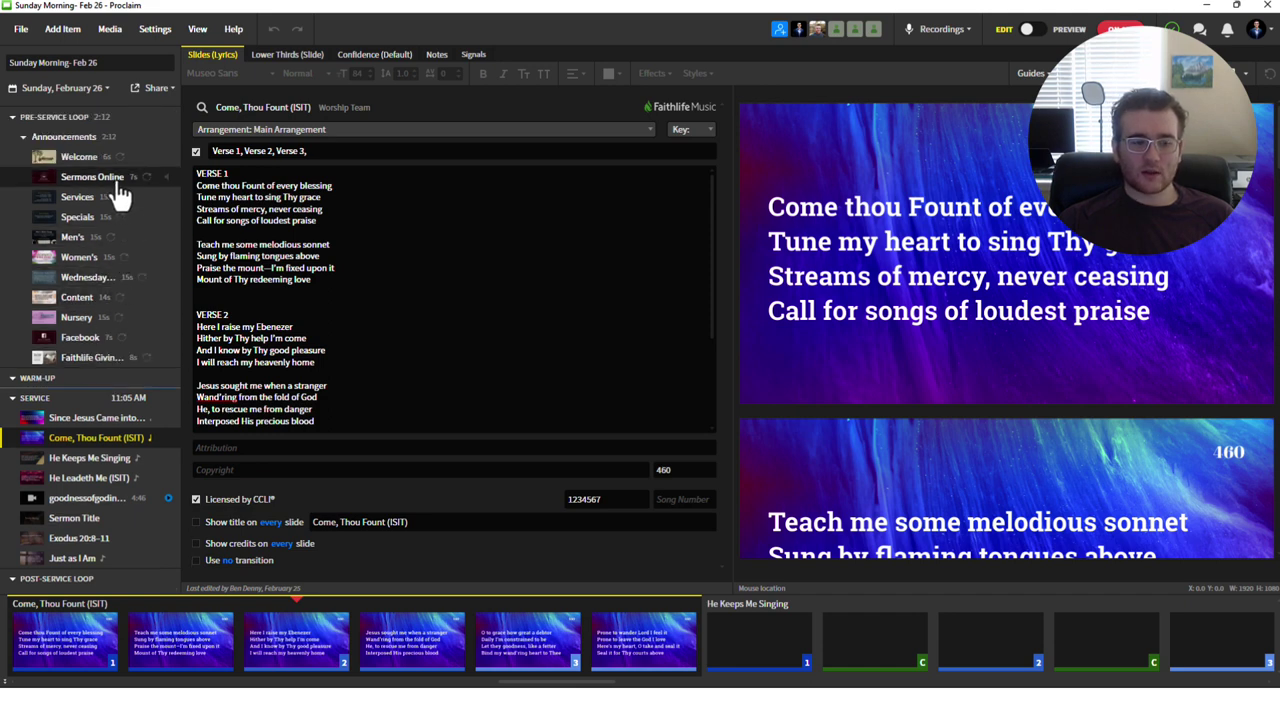
left_click(108, 420)
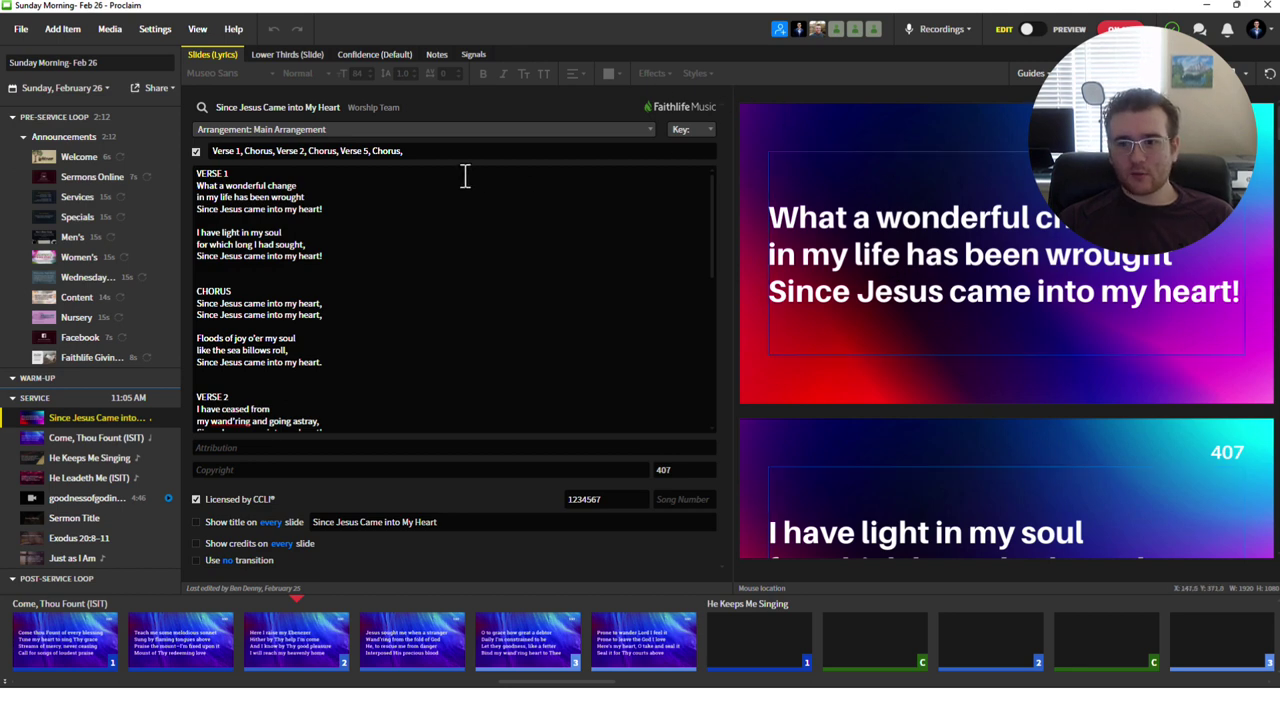
Compare lower-third and full-slide lyrics, then use Restore text to reload Since Jesus Came into My Heart.
left_click(293, 56)
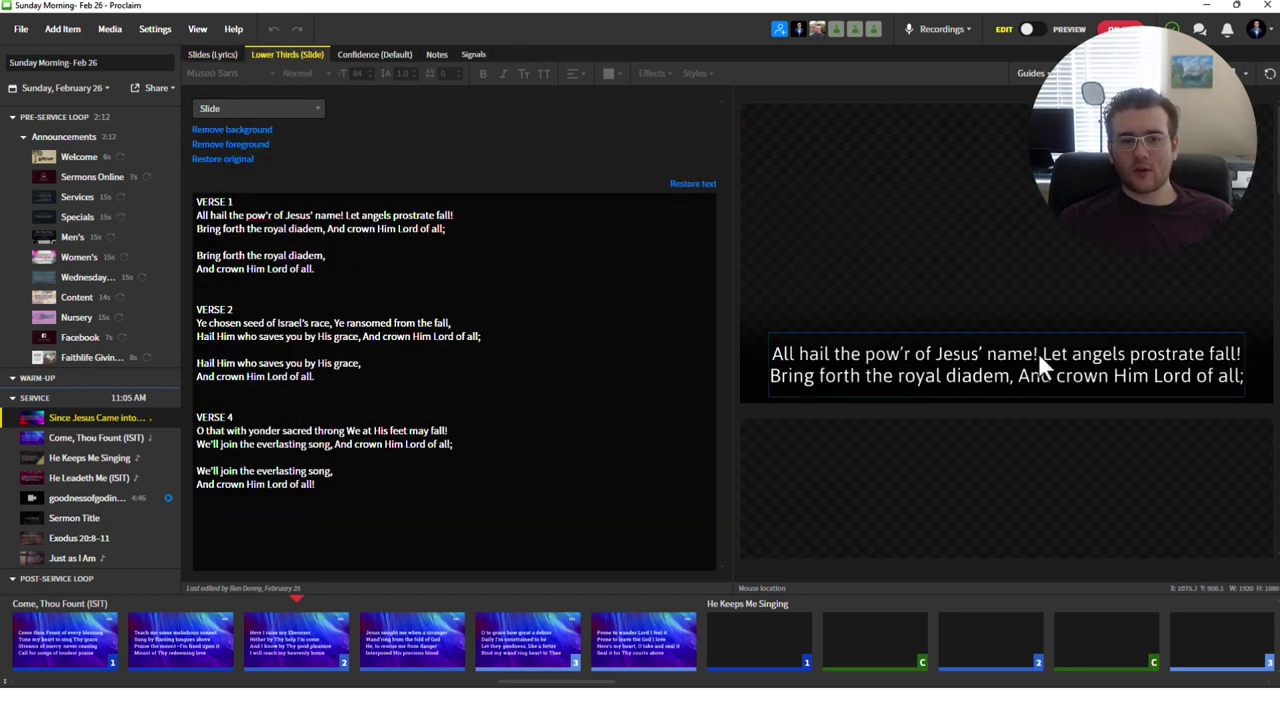
left_click_drag(402, 508, 212, 216)
left_click(208, 222)
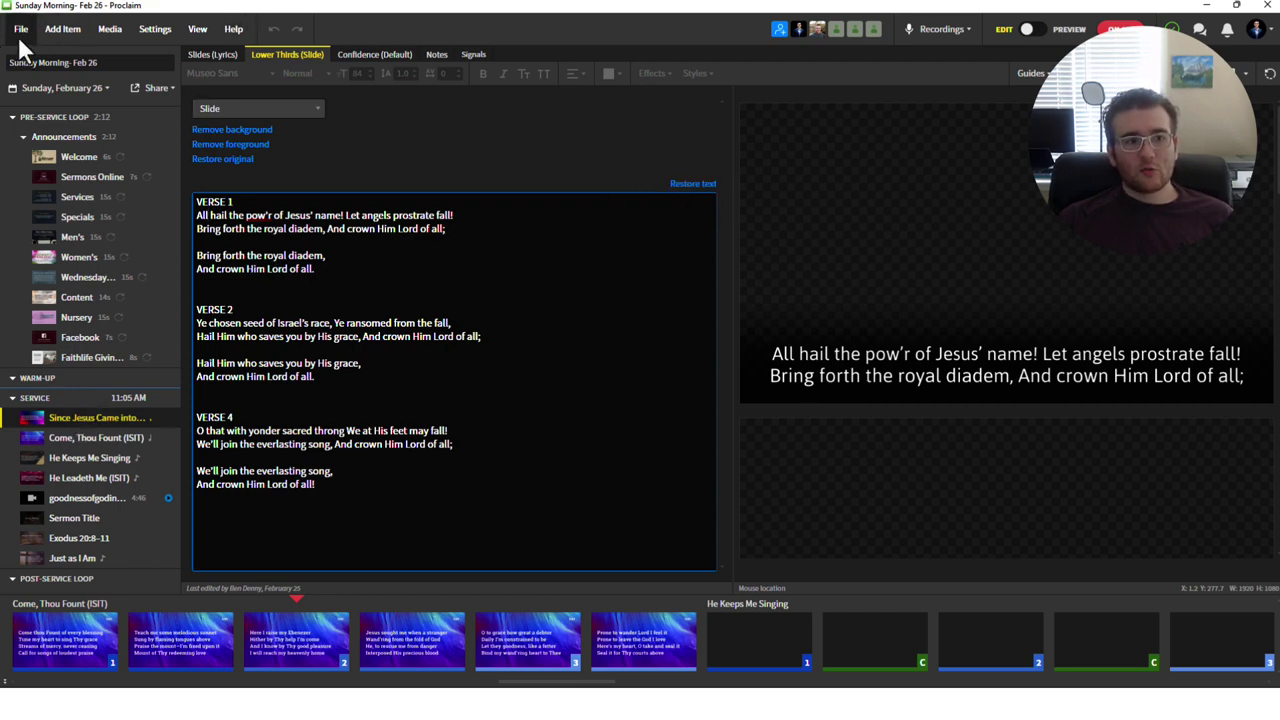
left_click(212, 54)
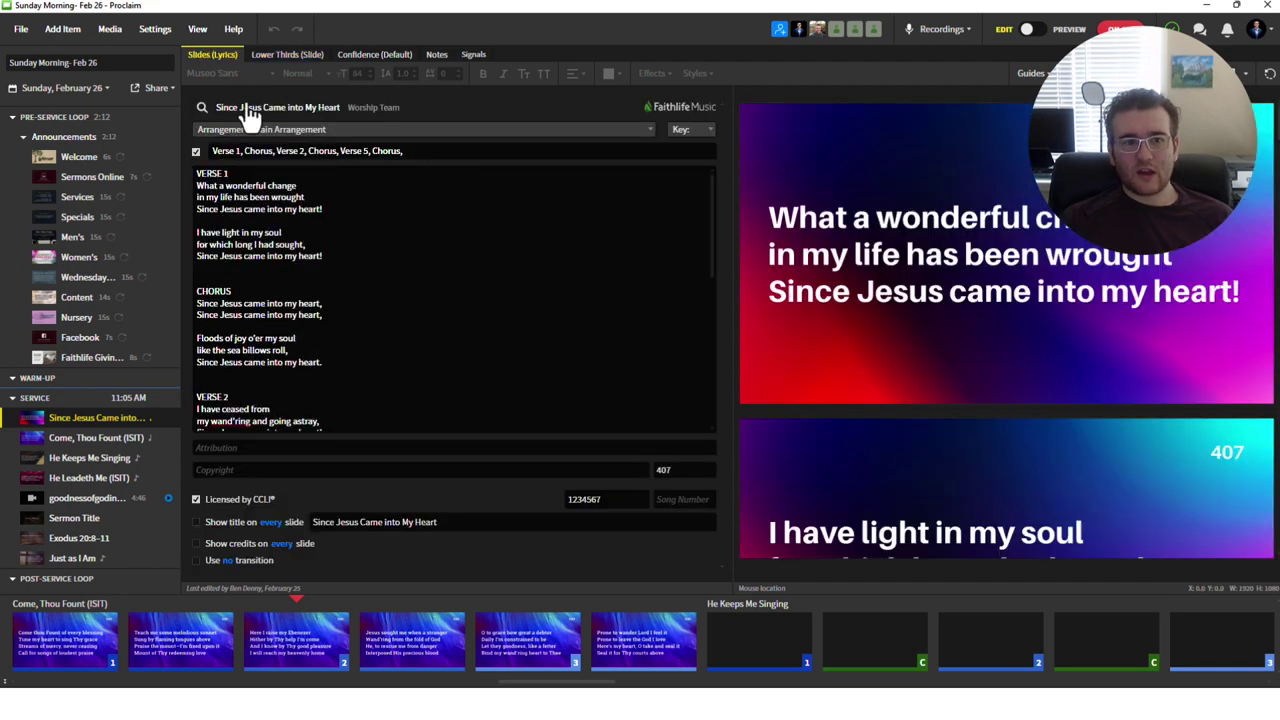
left_click(300, 56)
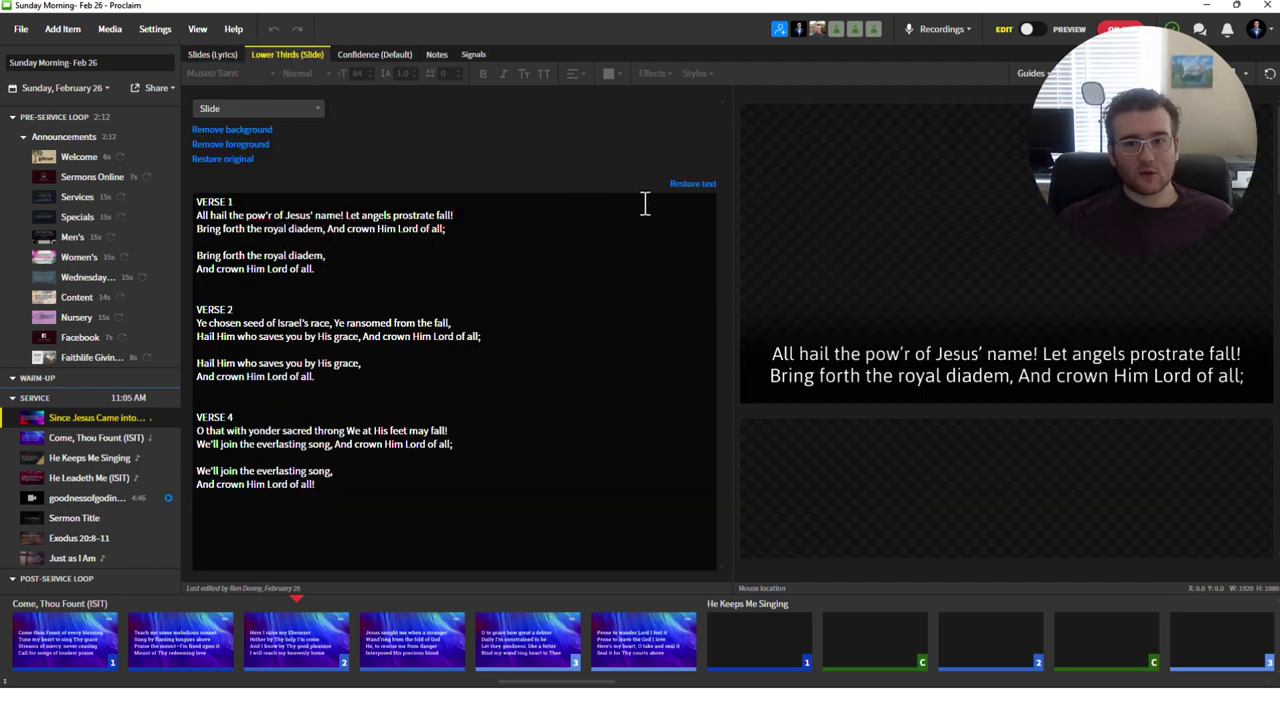
left_click(677, 190)
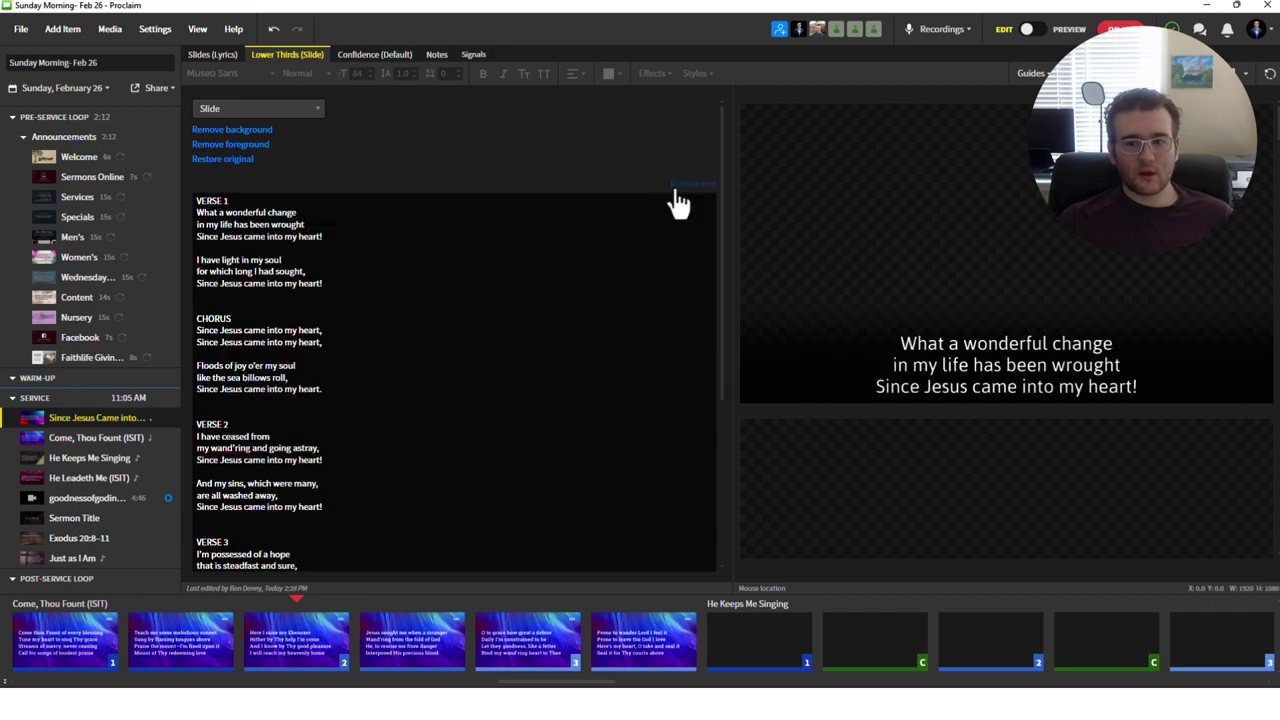
left_click(212, 55)
left_click(285, 55)
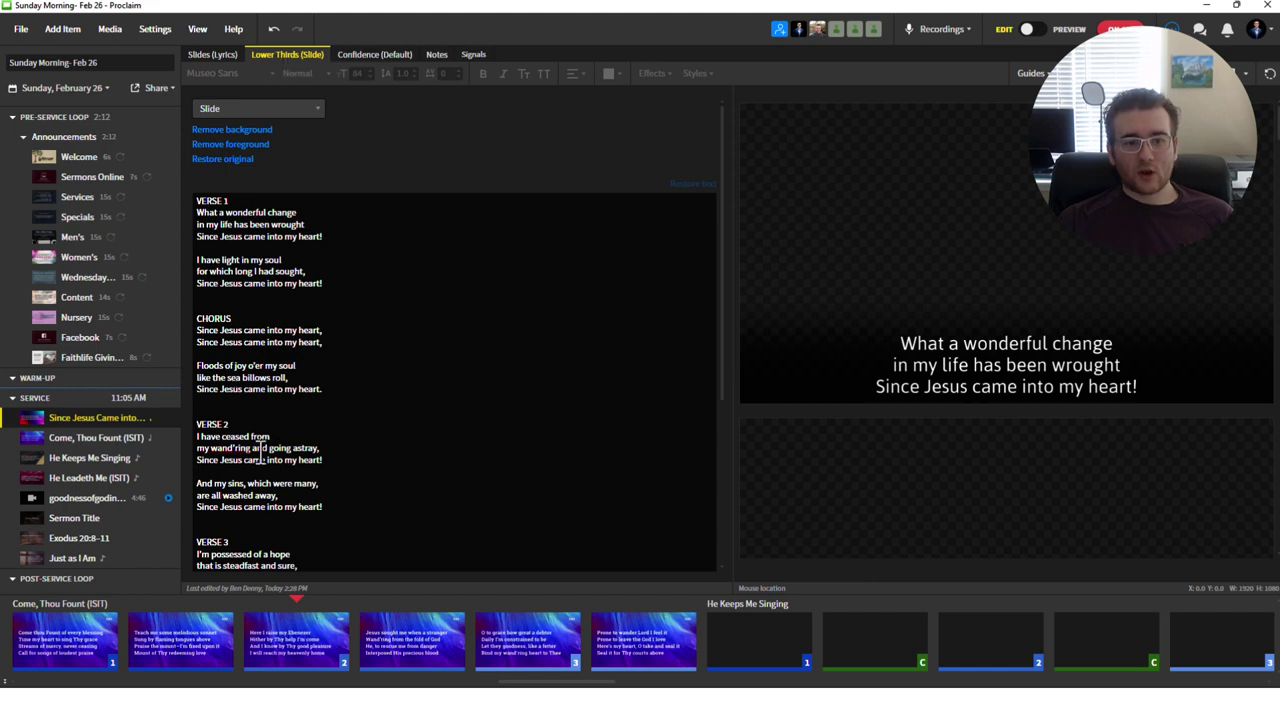
scroll(265, 492, "down", 3)
scroll(257, 366, "up", 3)
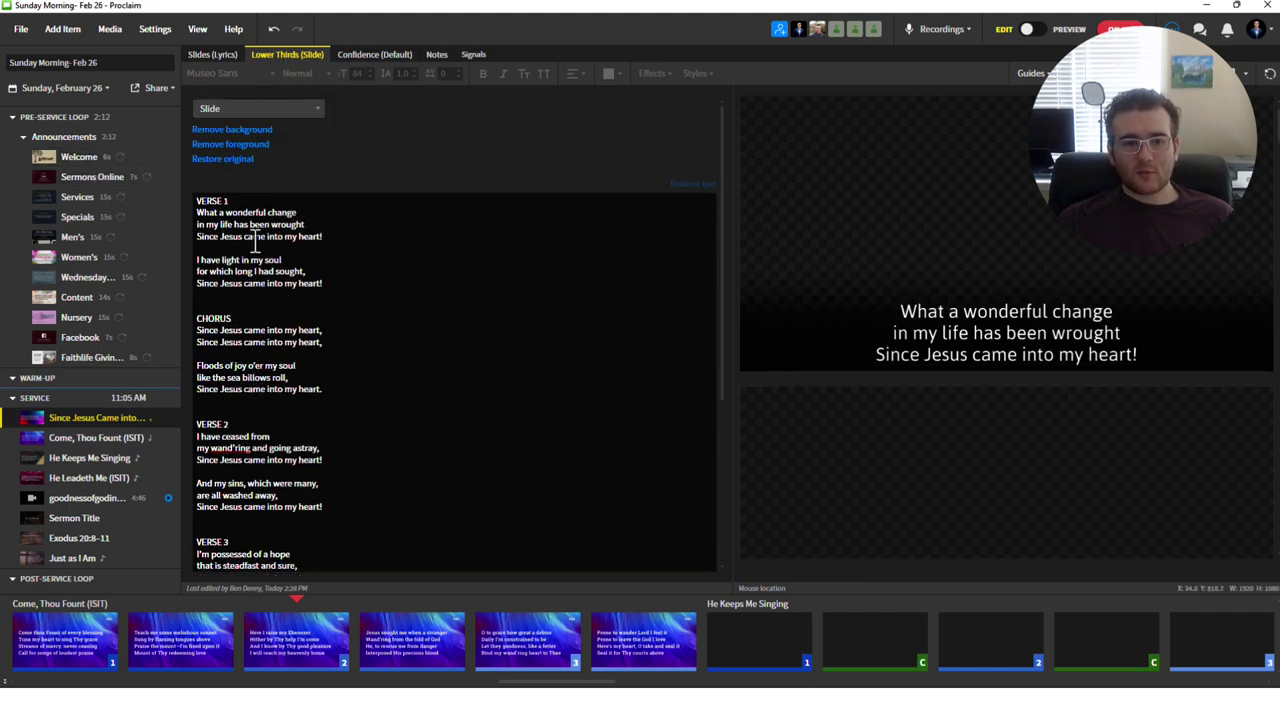
Join 'in my life has been wrought' and 'for which long I had sought,' onto preceding lines.
left_click(197, 224)
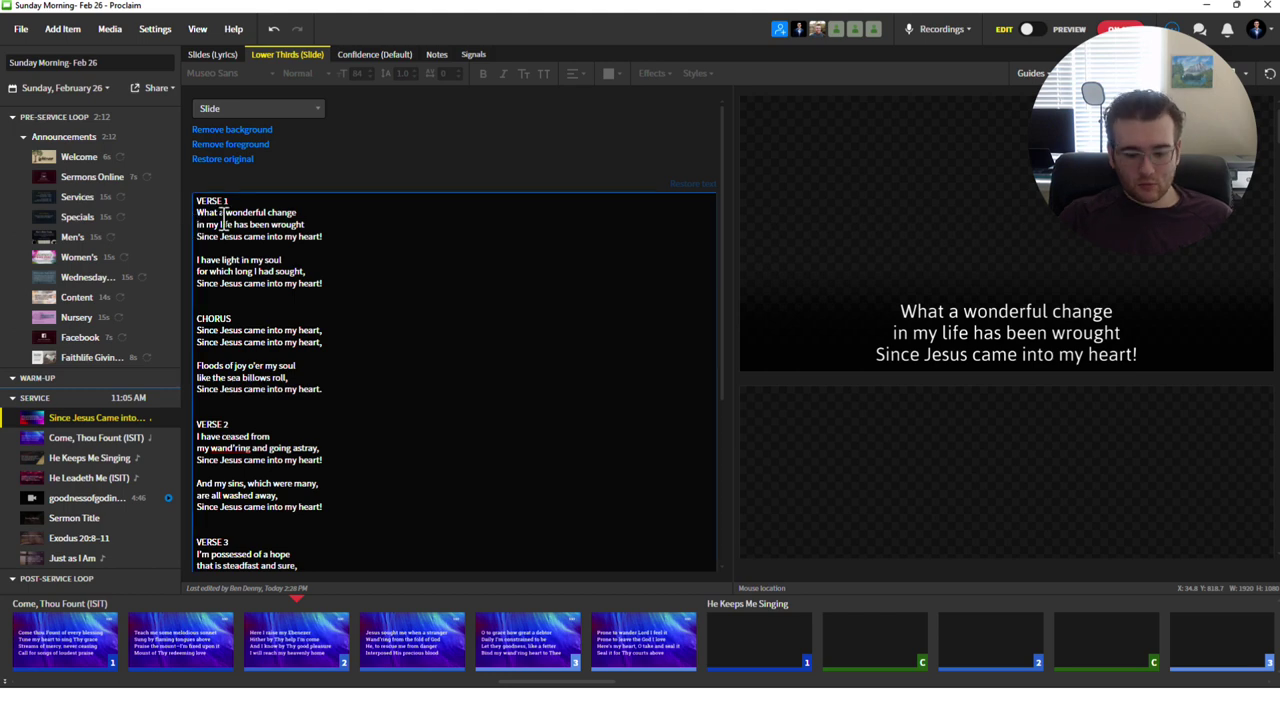
key("Left")
key("BackSpace")
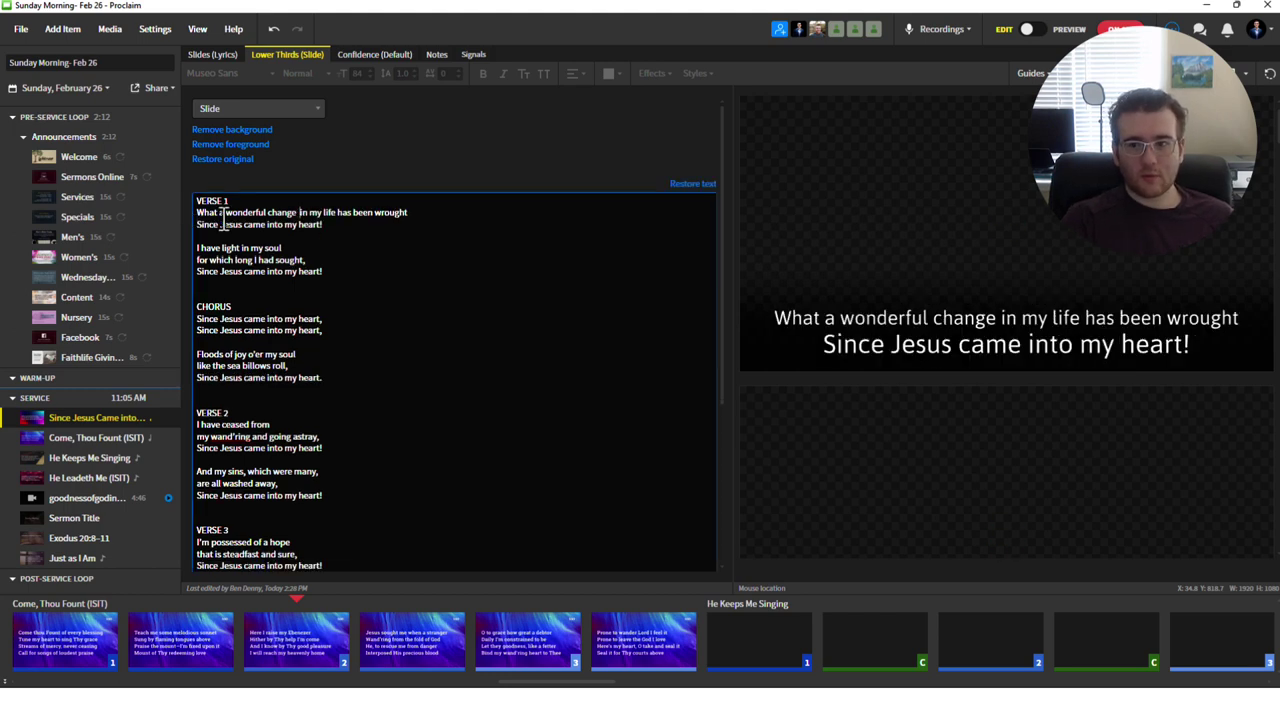
key("BackSpace")
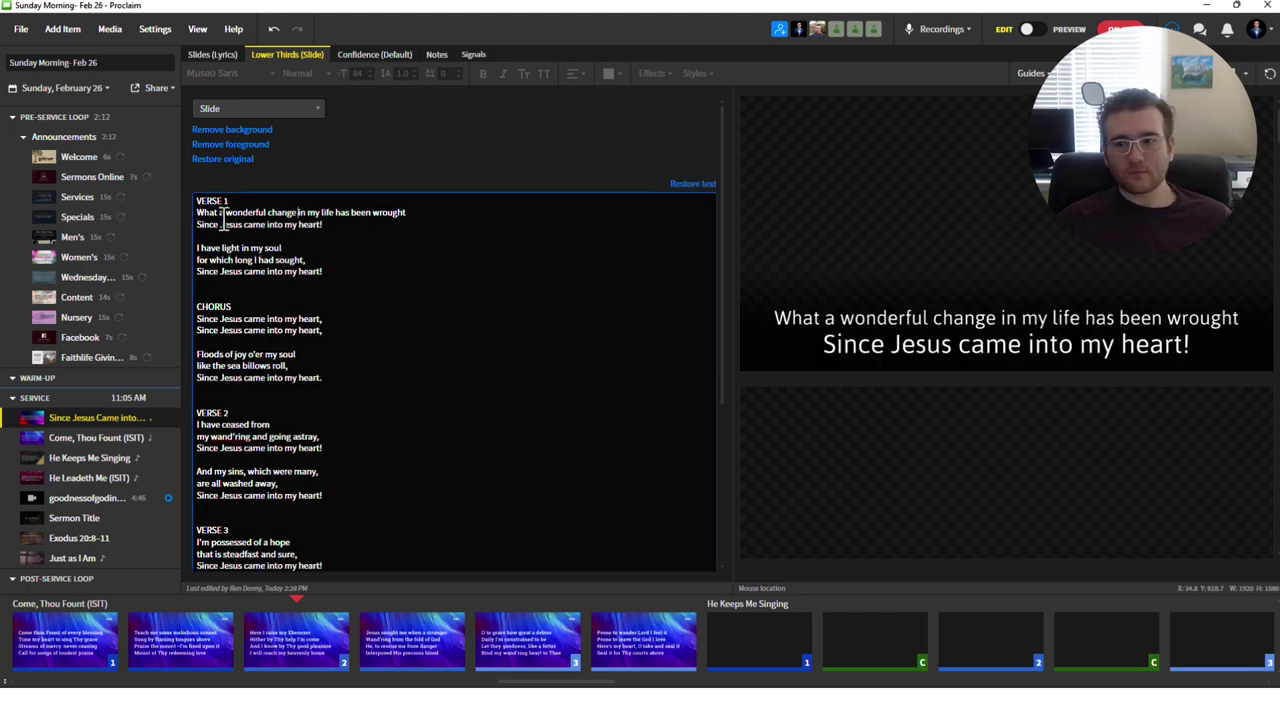
left_click(1058, 275)
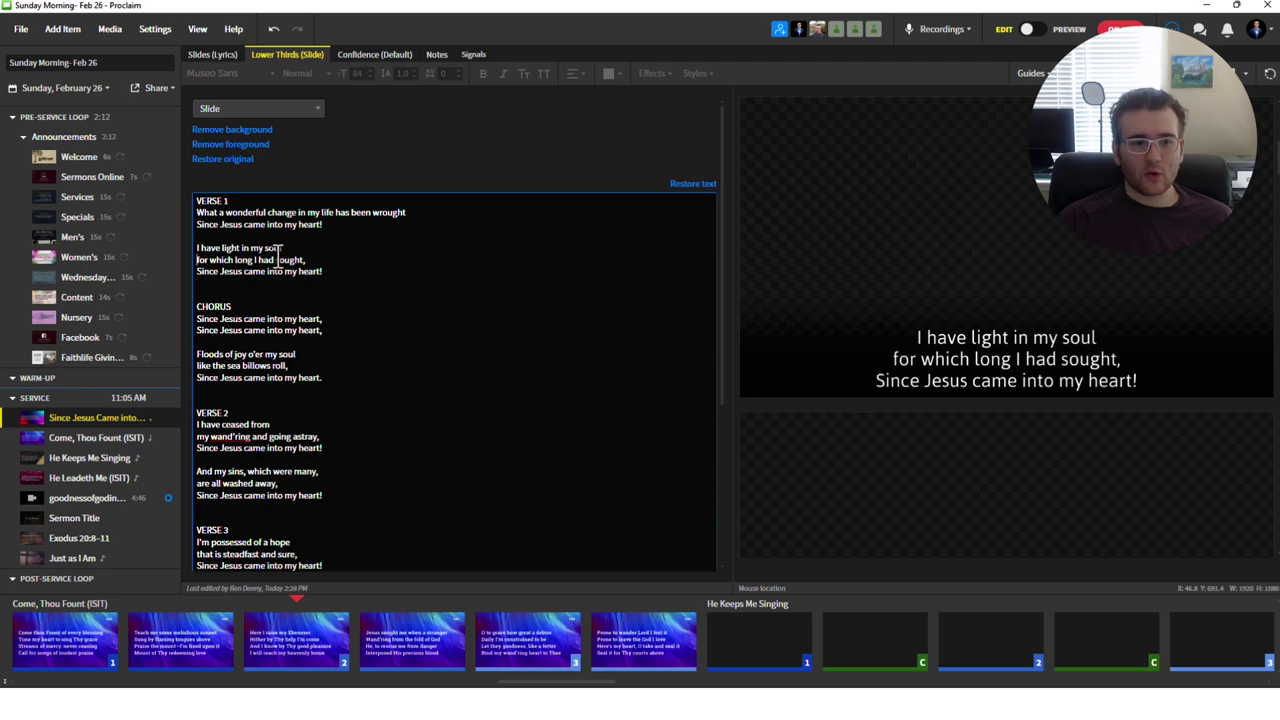
key("BackSpace")
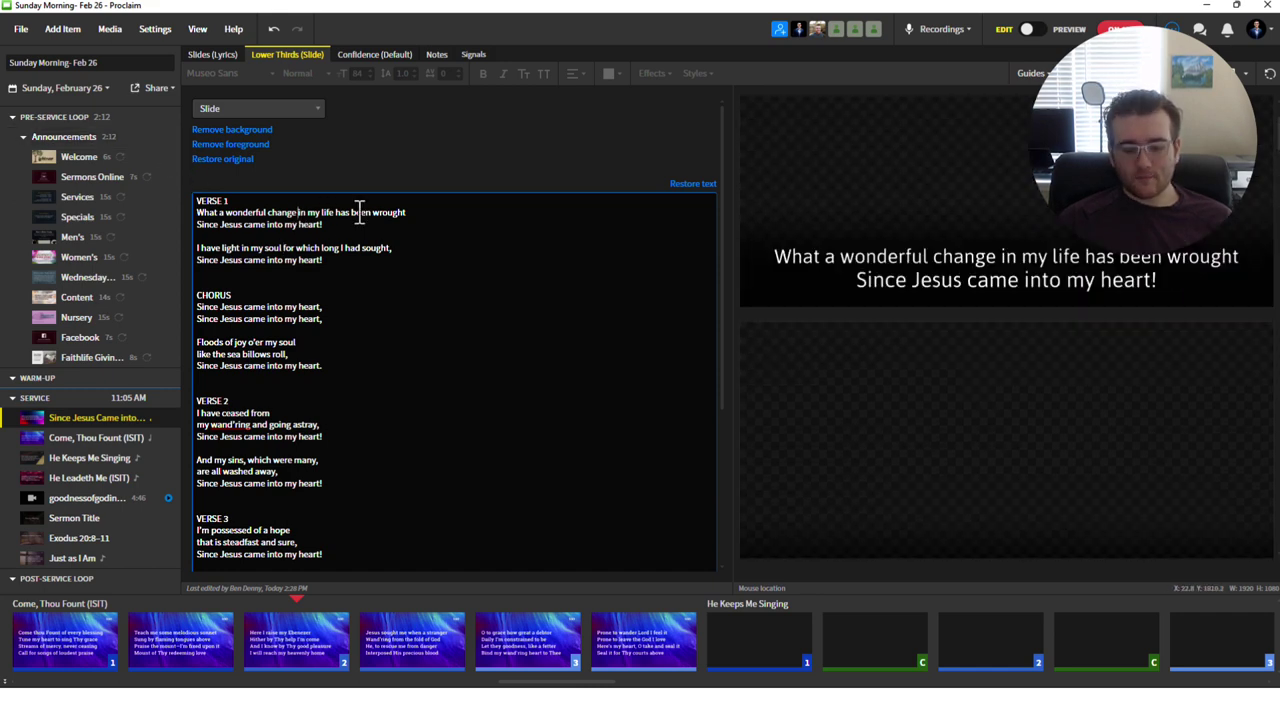
key("Return")
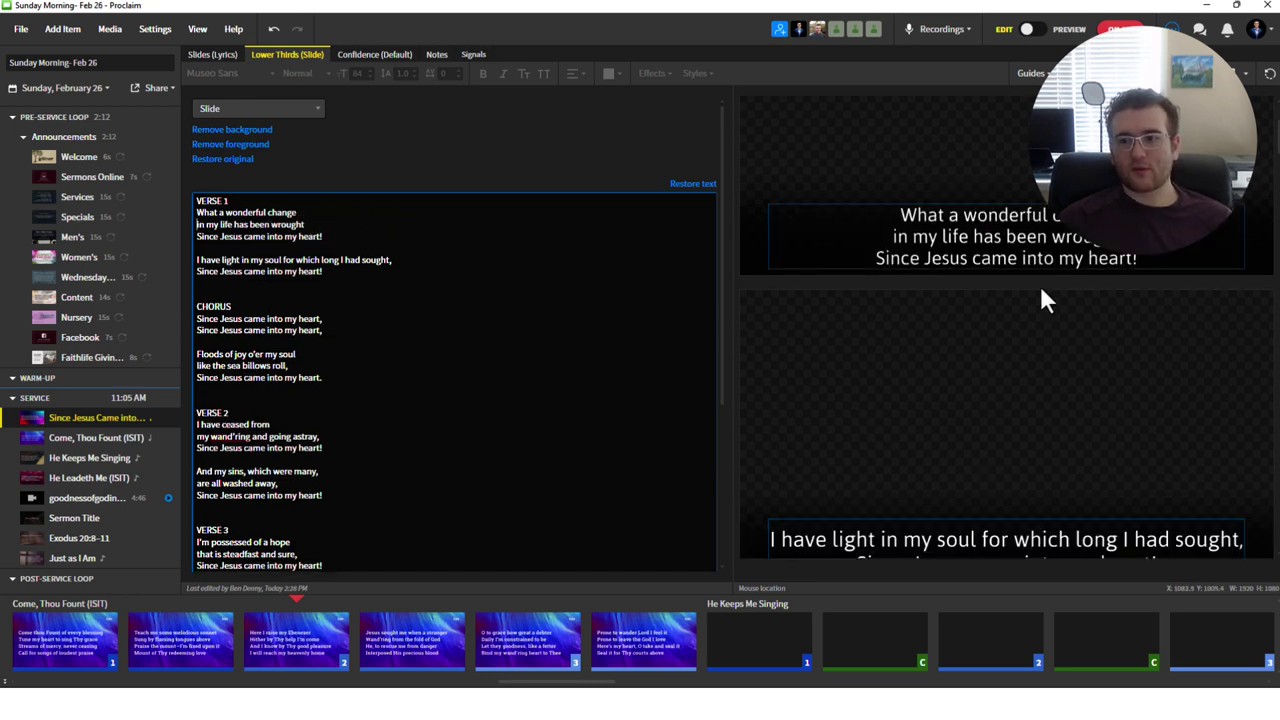
scroll(1039, 295, "down", 1)
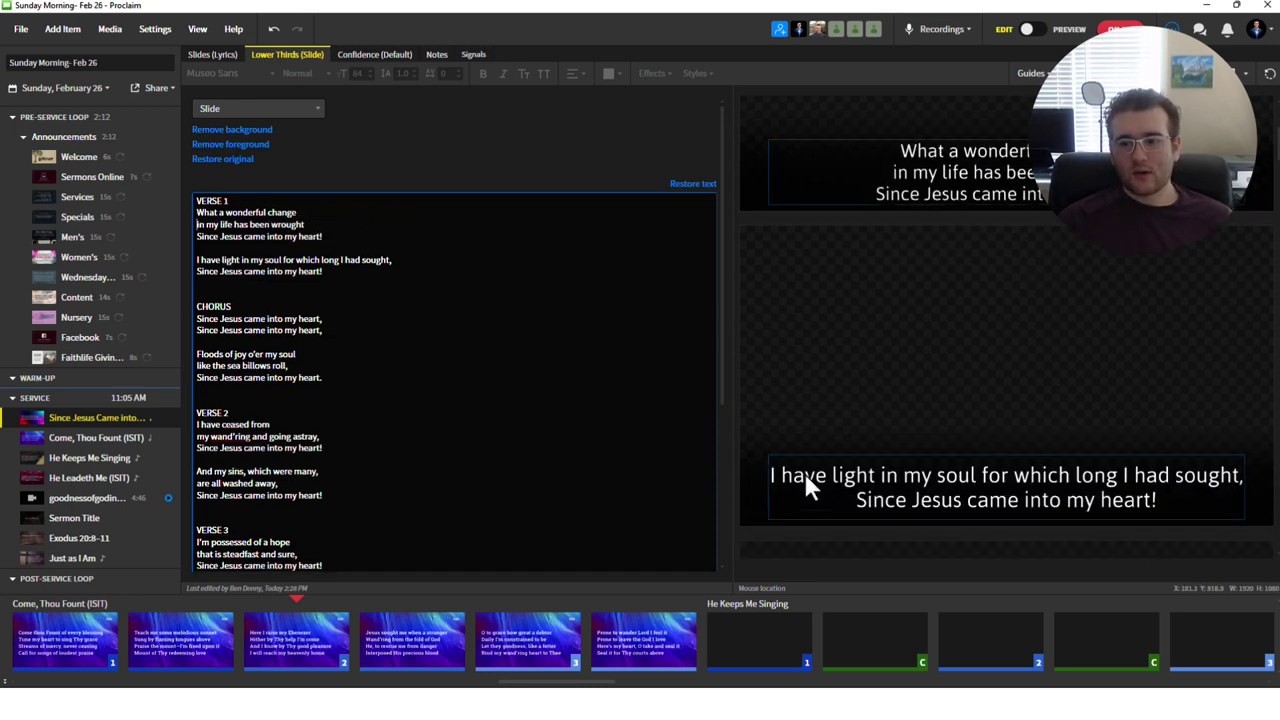
scroll(1160, 480, "up", 3)
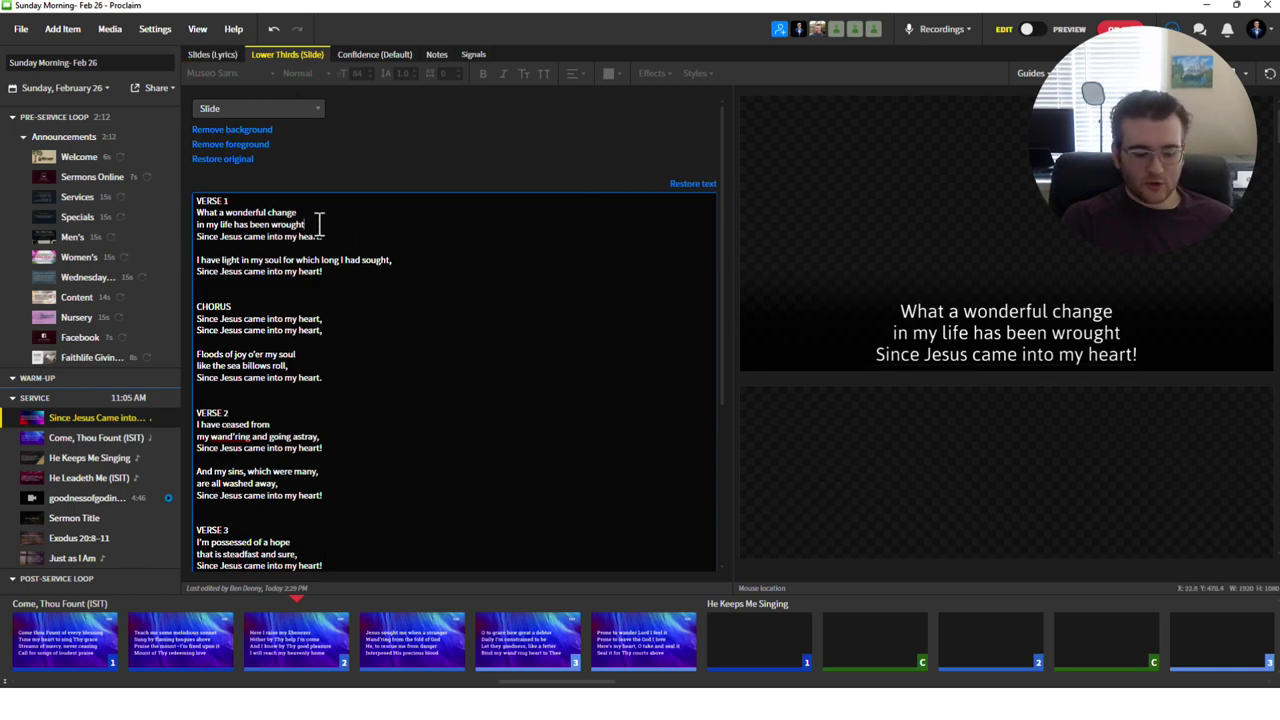
Add ' TEST' after 'wrought' in the lower-third lyrics and compare with the full-slide lyrics.
type("TEST")
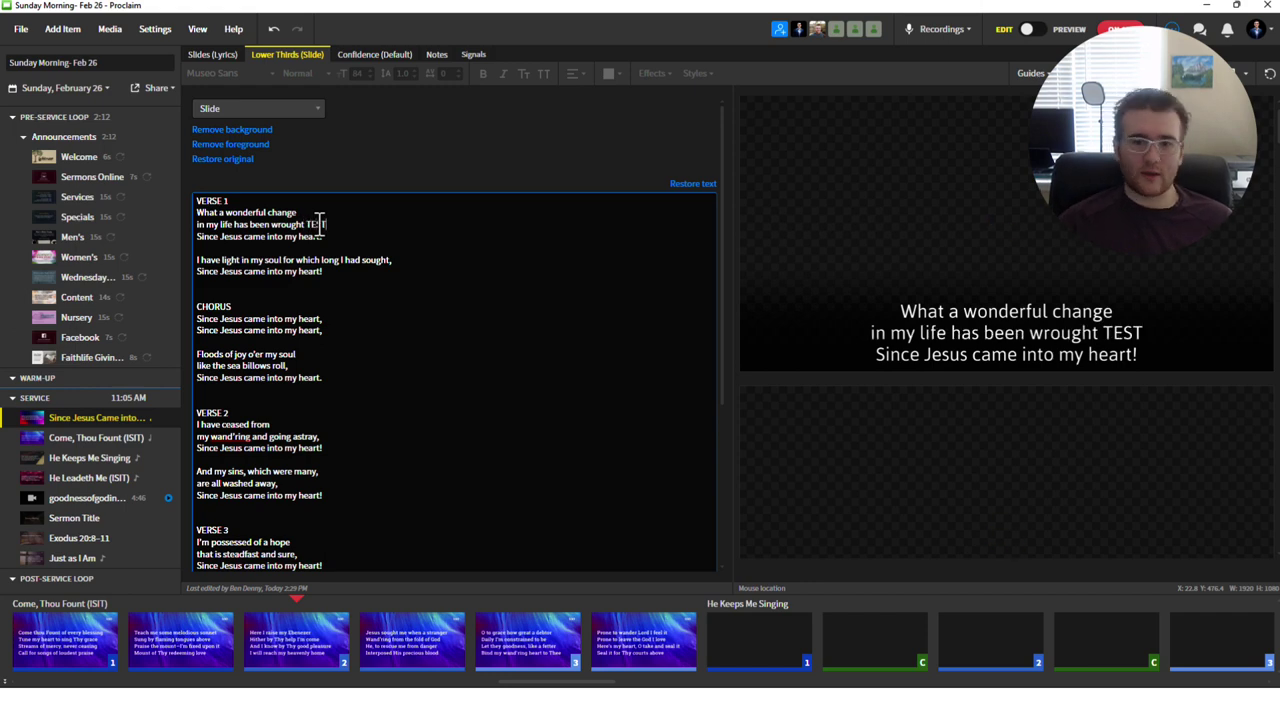
left_click(222, 33)
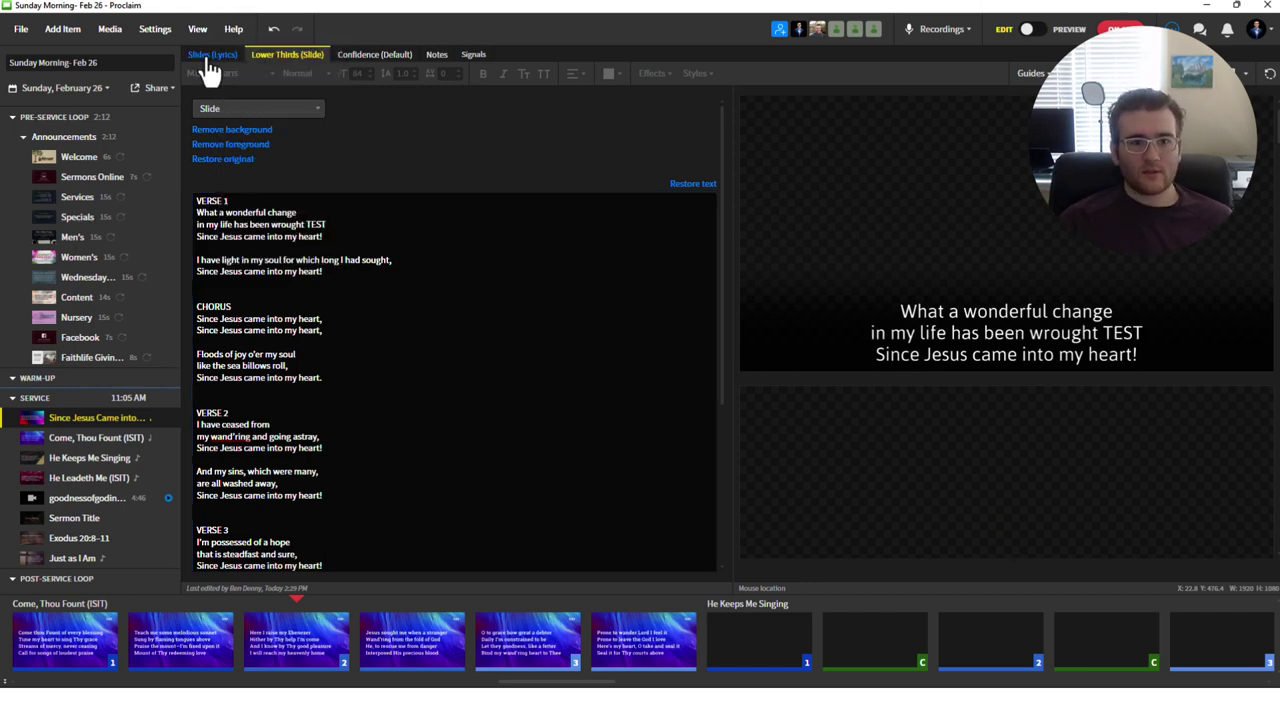
left_click(207, 54)
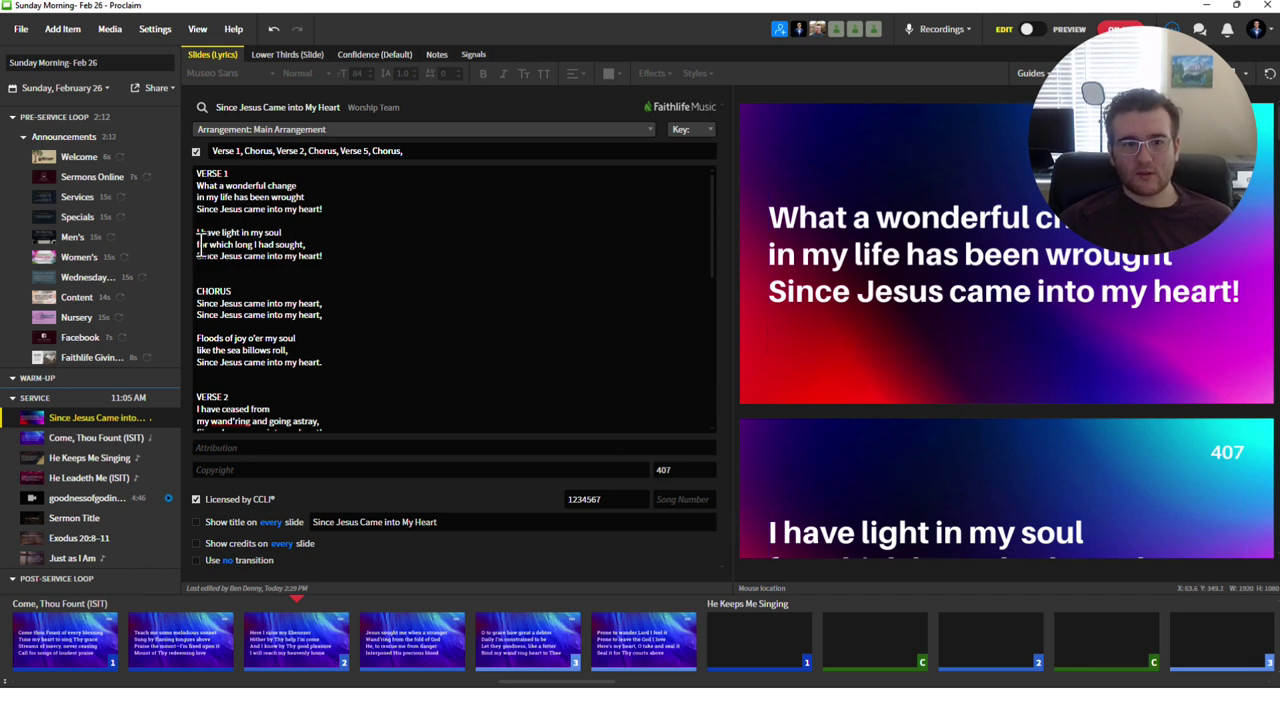
left_click(272, 55)
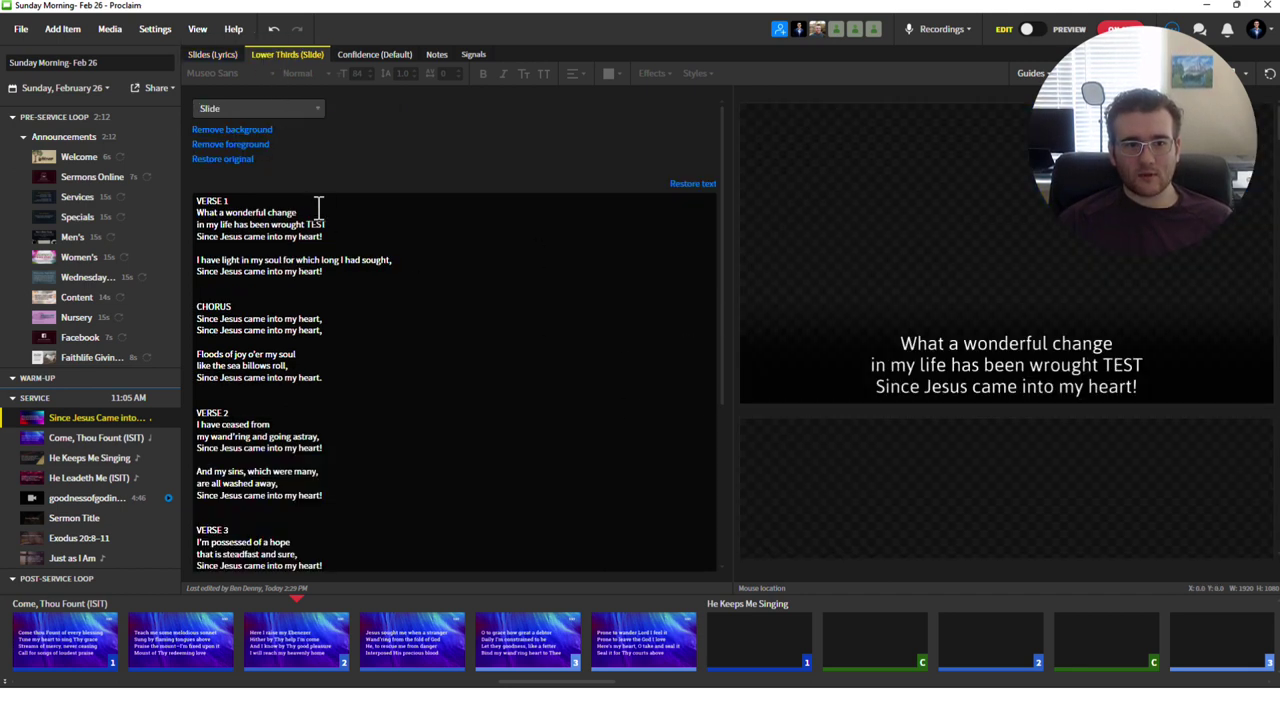
left_click(214, 55)
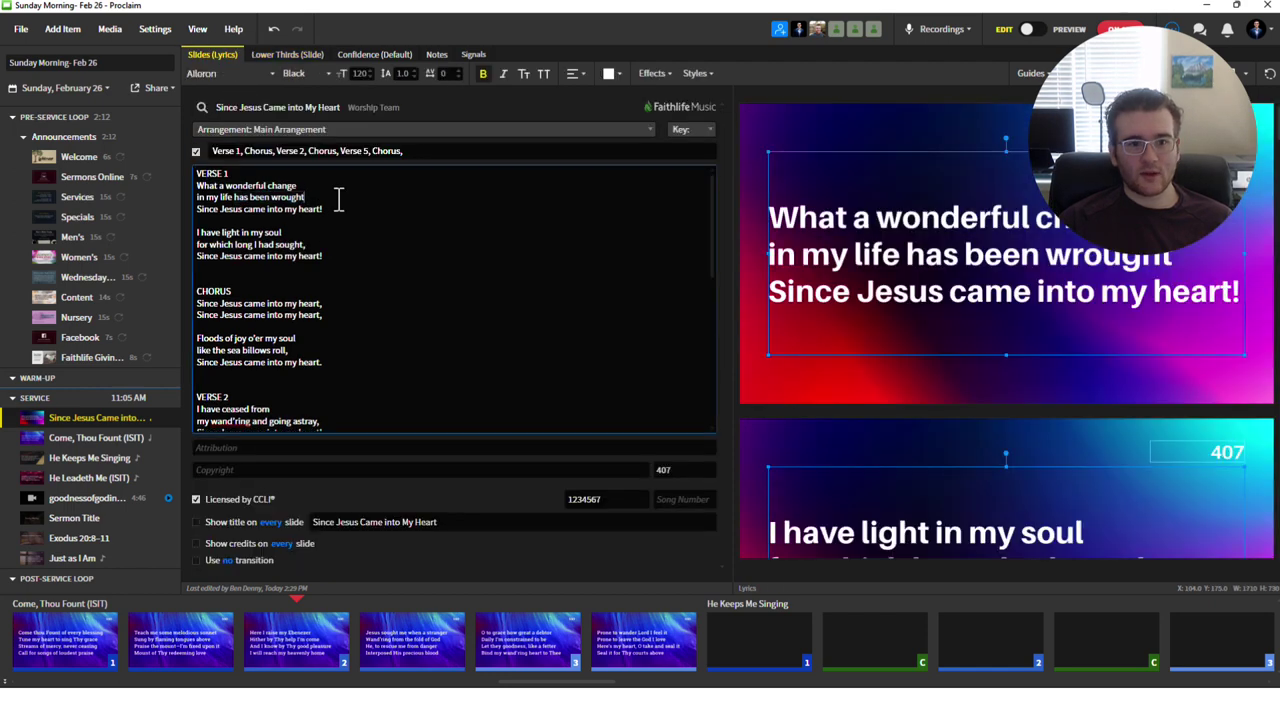
Search 'to god' and load To God Be the Glory, checking its lower-third lyrics.
left_click(240, 107)
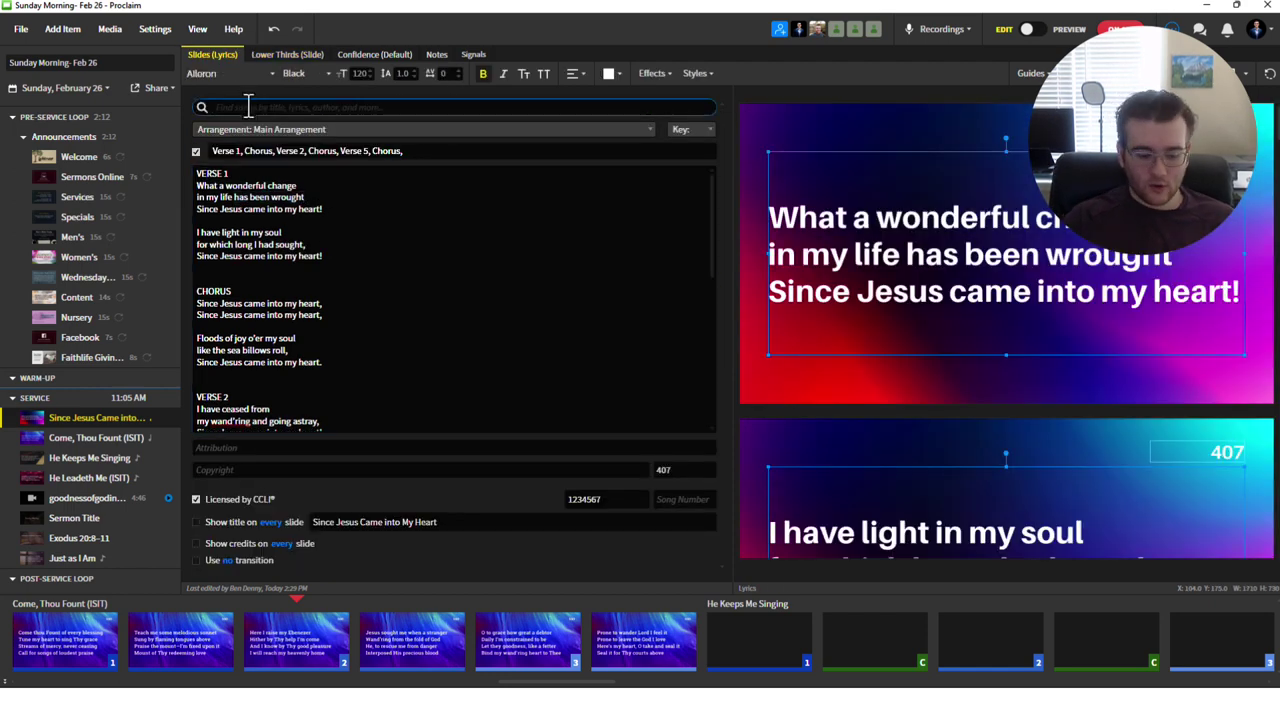
type("to god")
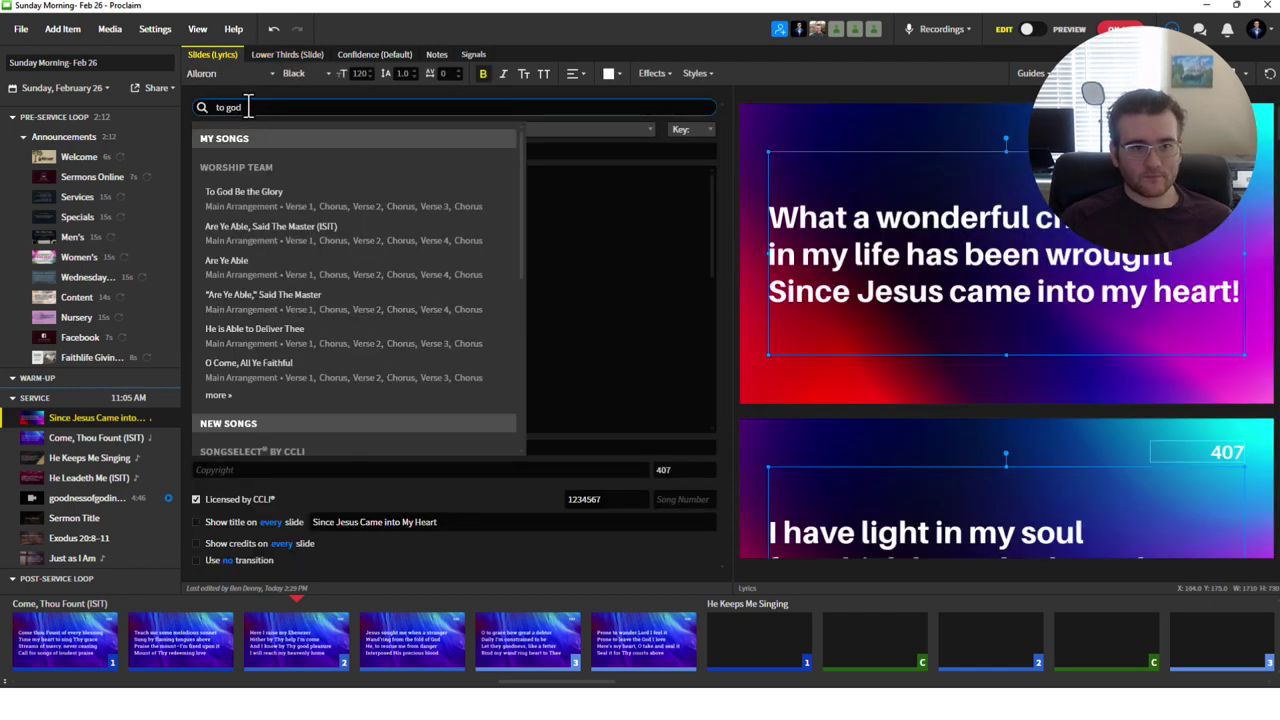
left_click(251, 195)
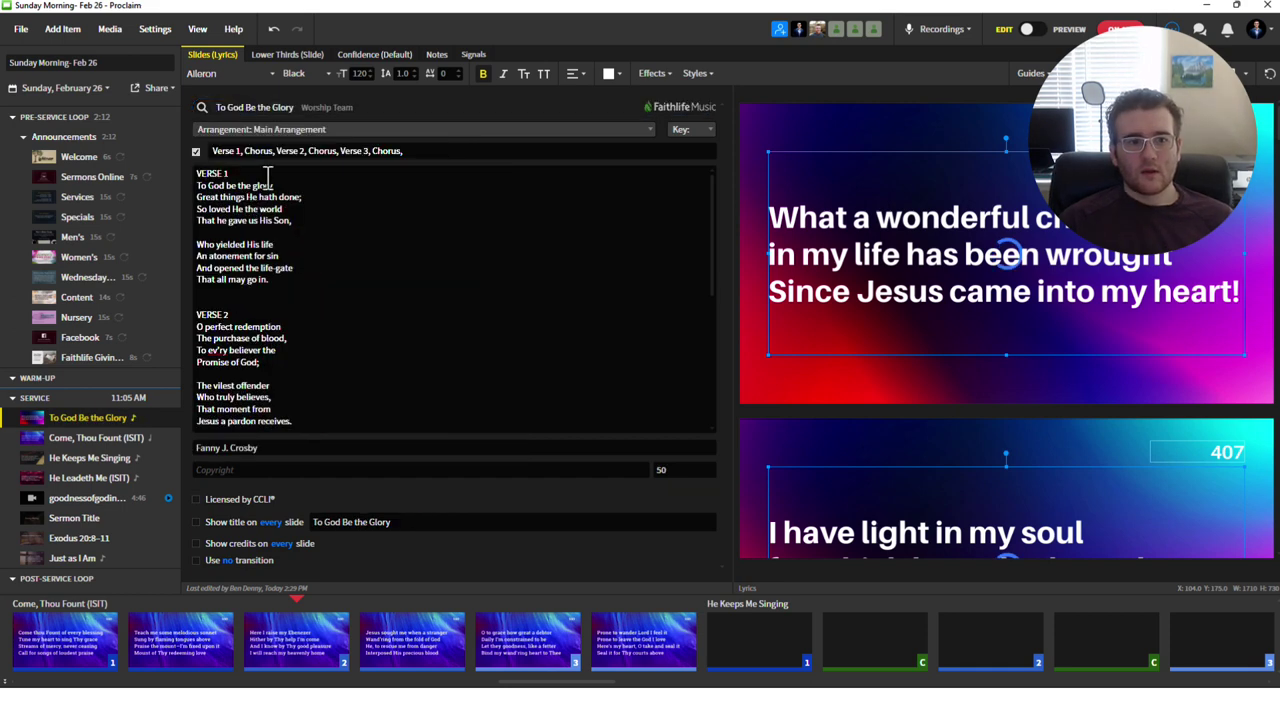
left_click(270, 56)
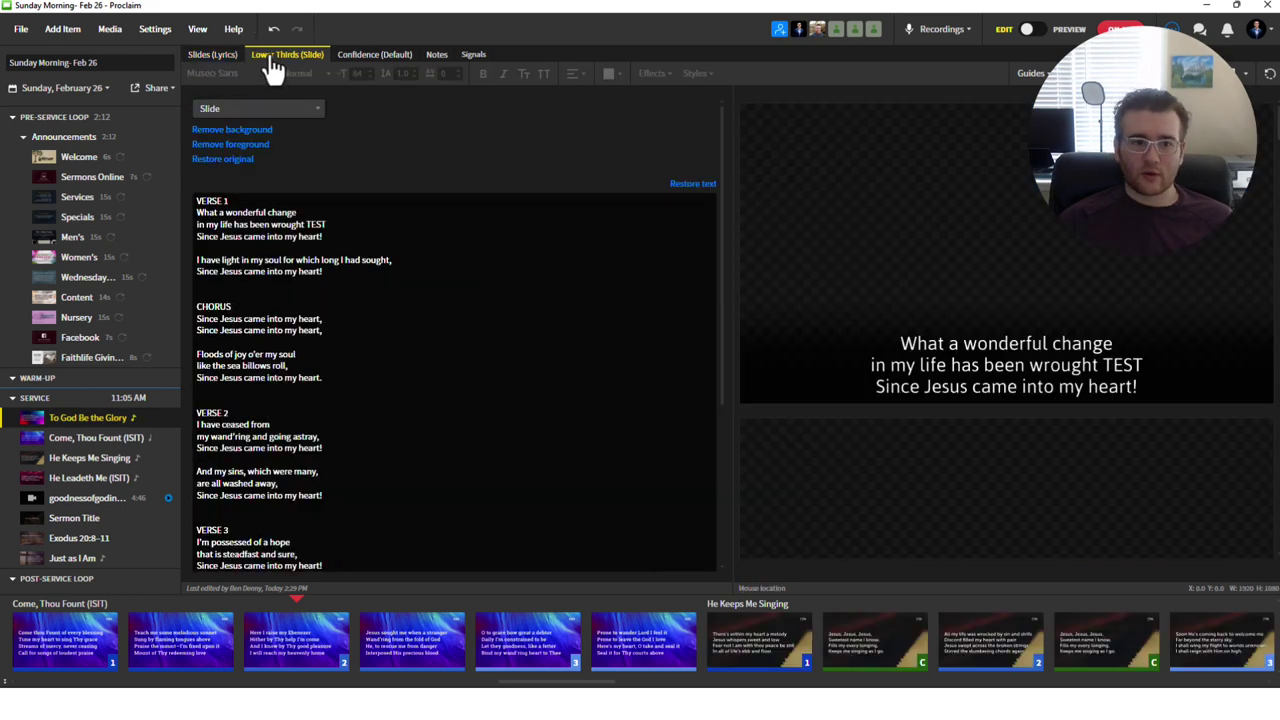
left_click(220, 56)
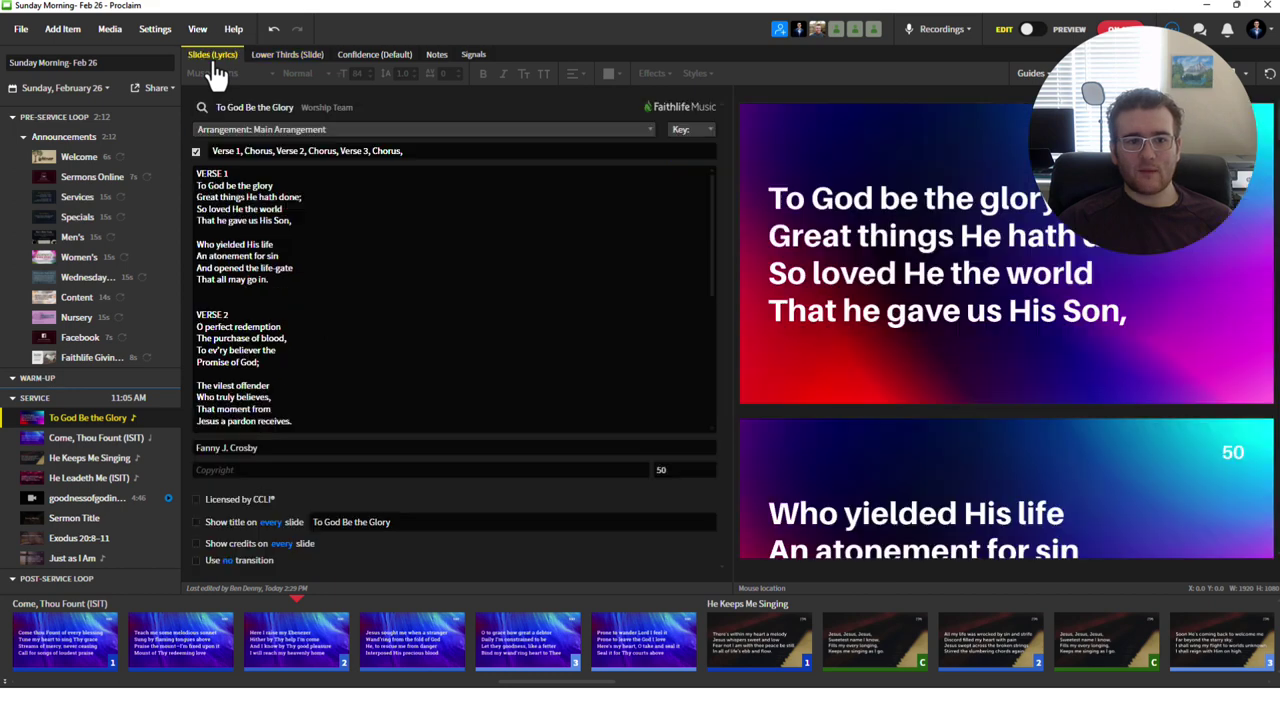
Join 'Great things He hath done;' and 'That He gave us His Son' onto the preceding lower-third lines.
left_click(287, 56)
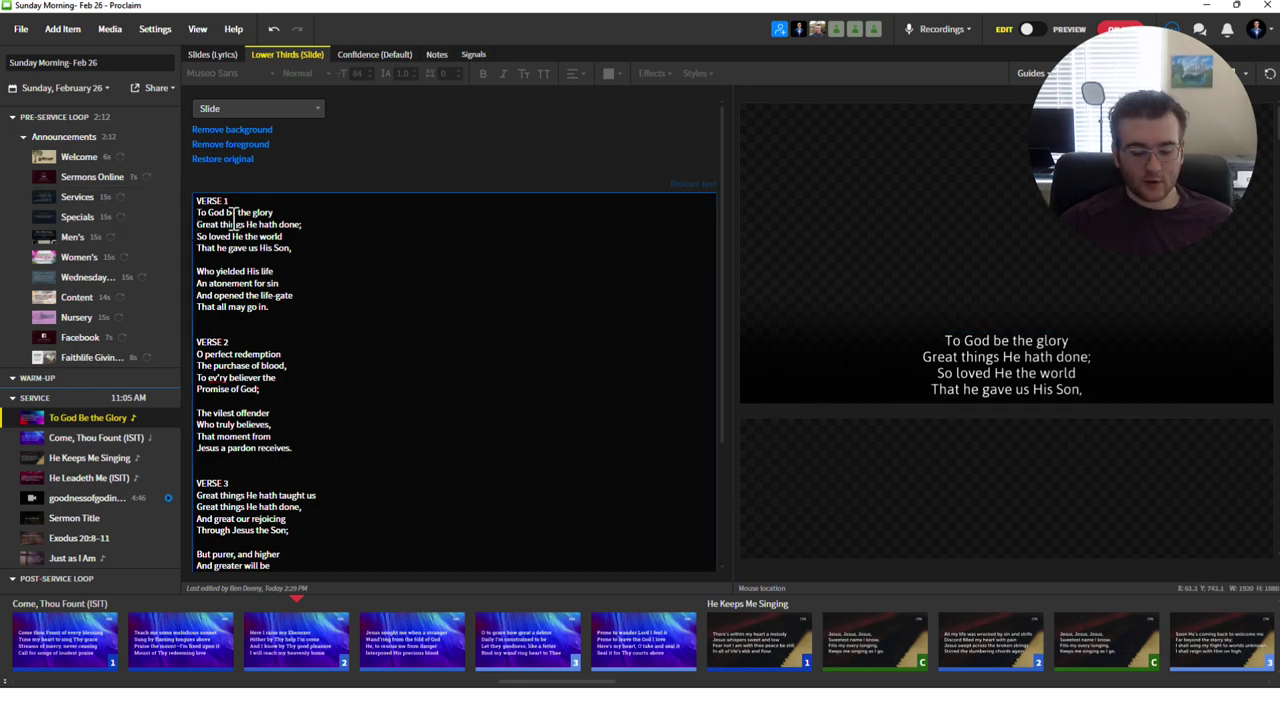
key("Delete")
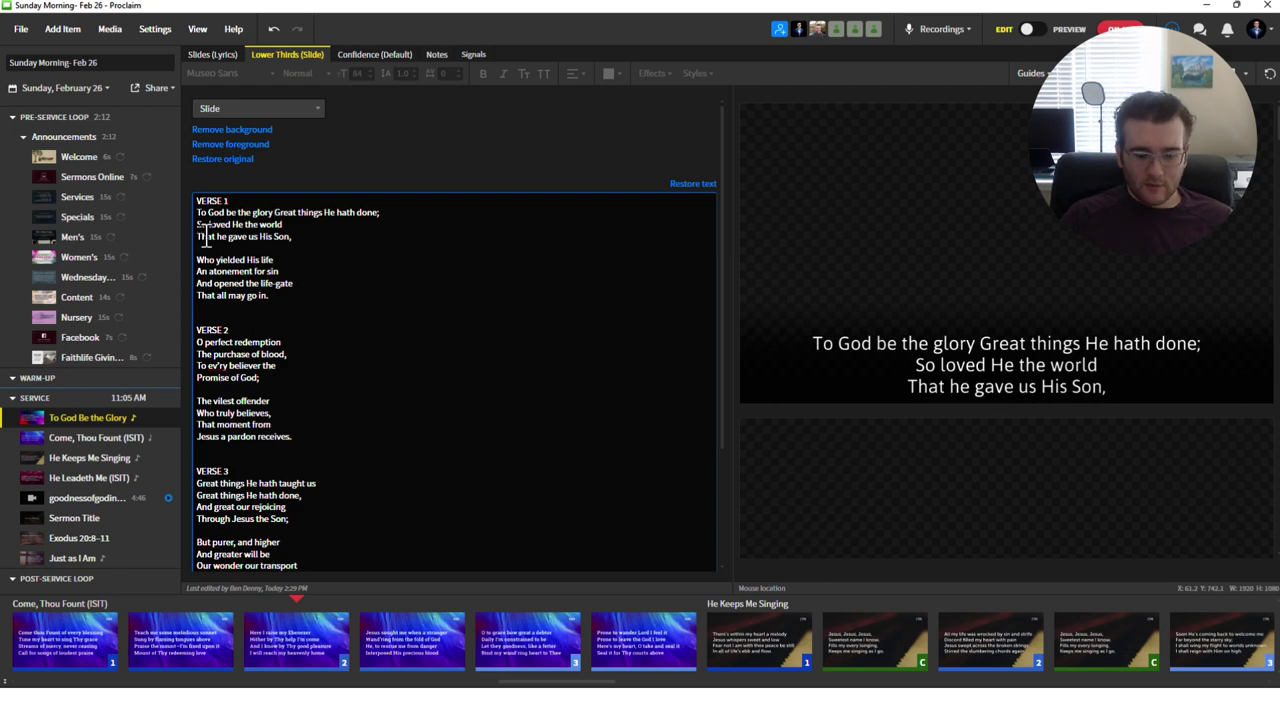
key("BackSpace")
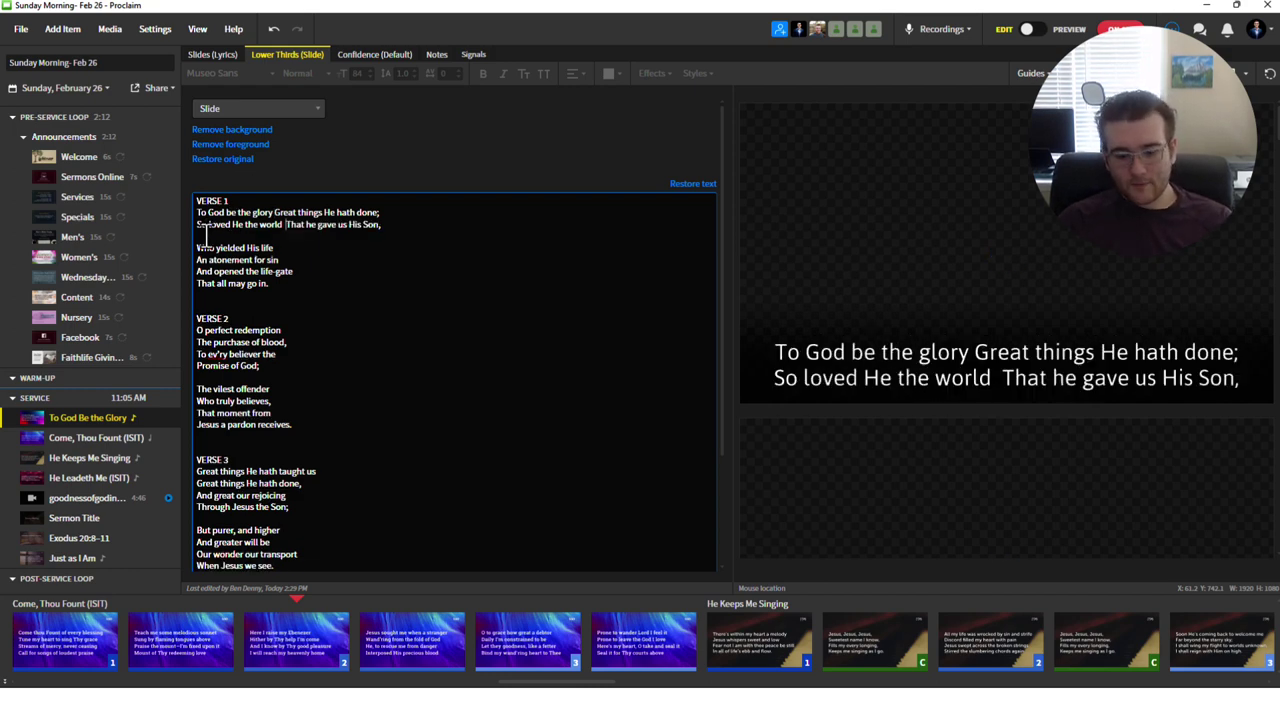
scroll(945, 335, "down", 3)
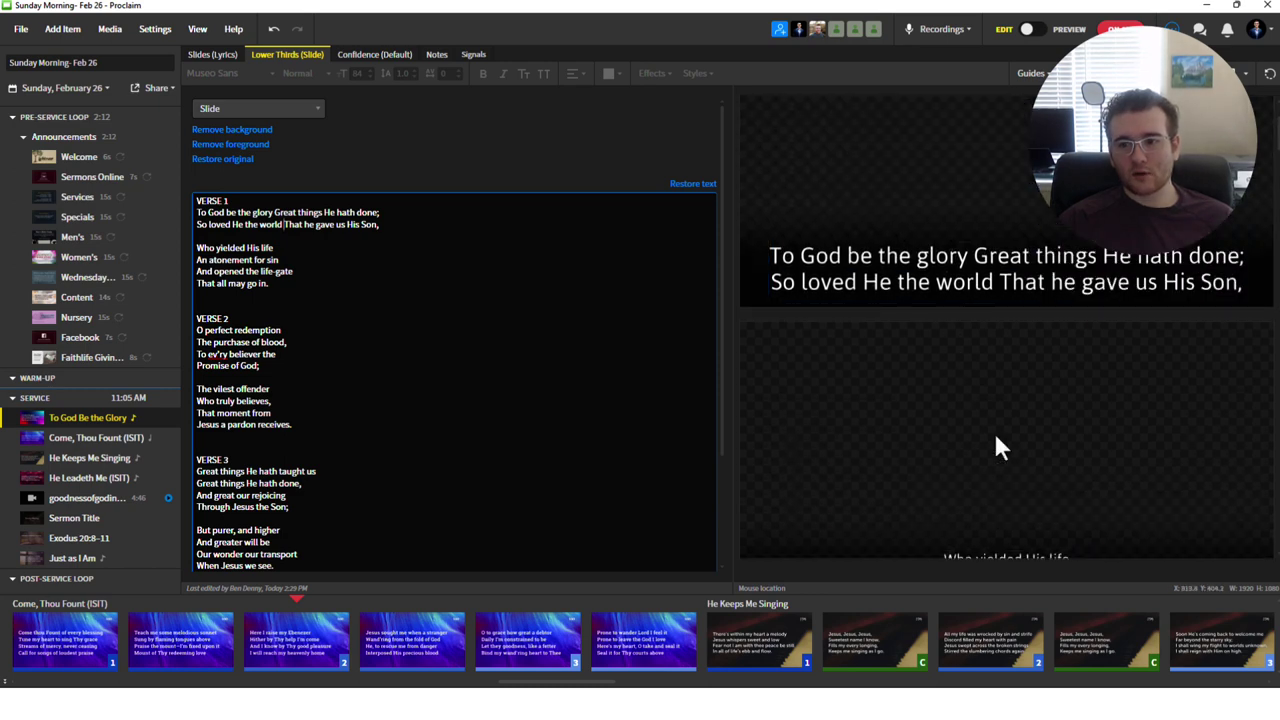
scroll(994, 437, "up", 2)
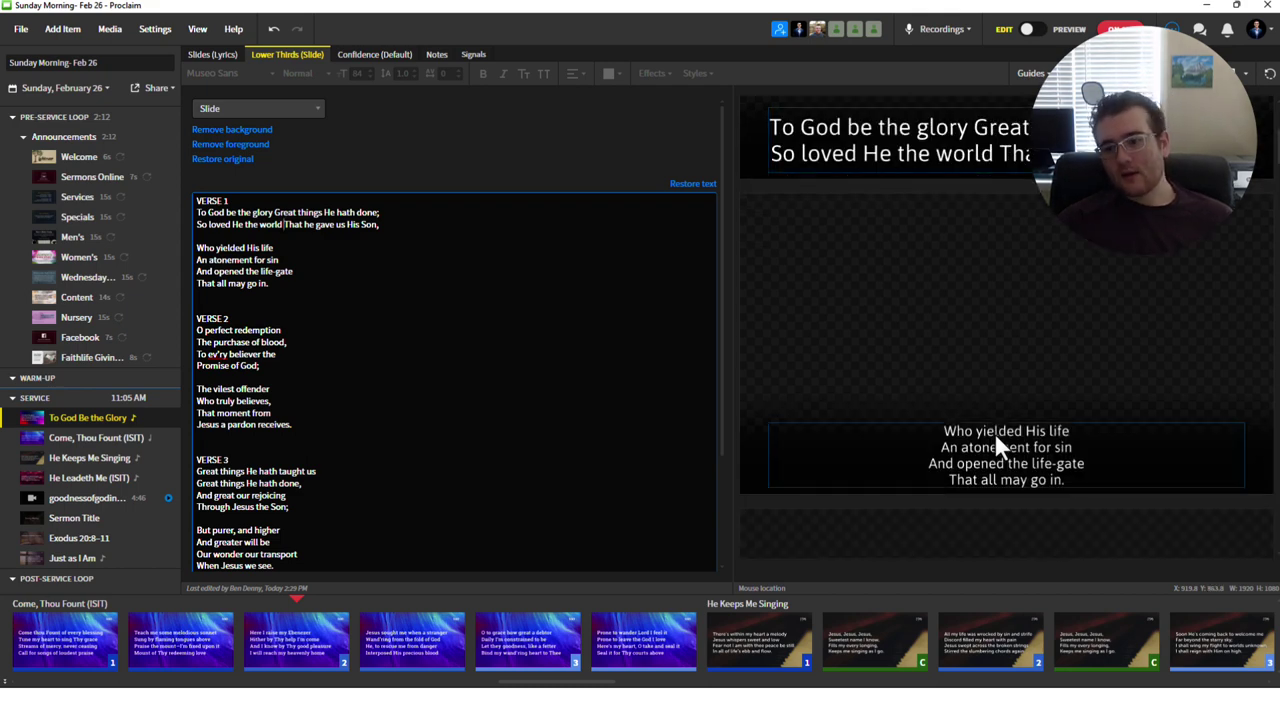
scroll(904, 318, "up", 2)
scroll(904, 312, "up", 1)
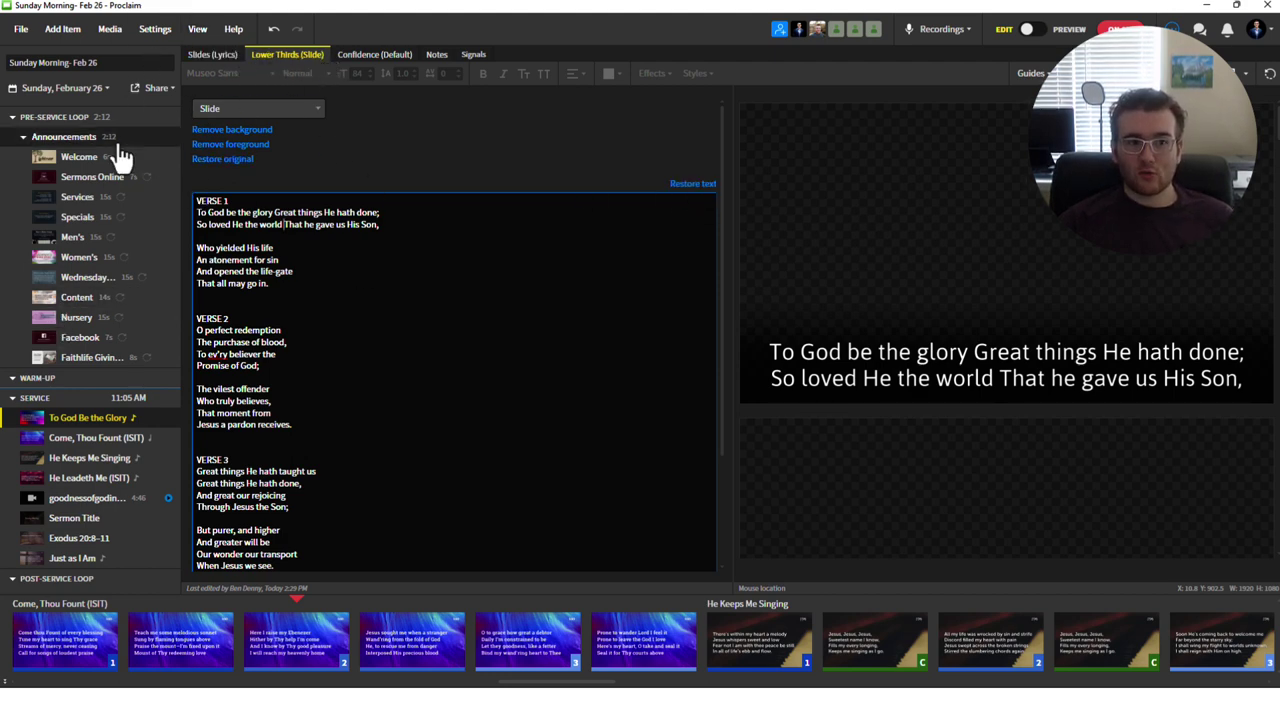
Glance at the File menu and full-slide lyrics, then open the Add Item type list.
left_click(25, 35)
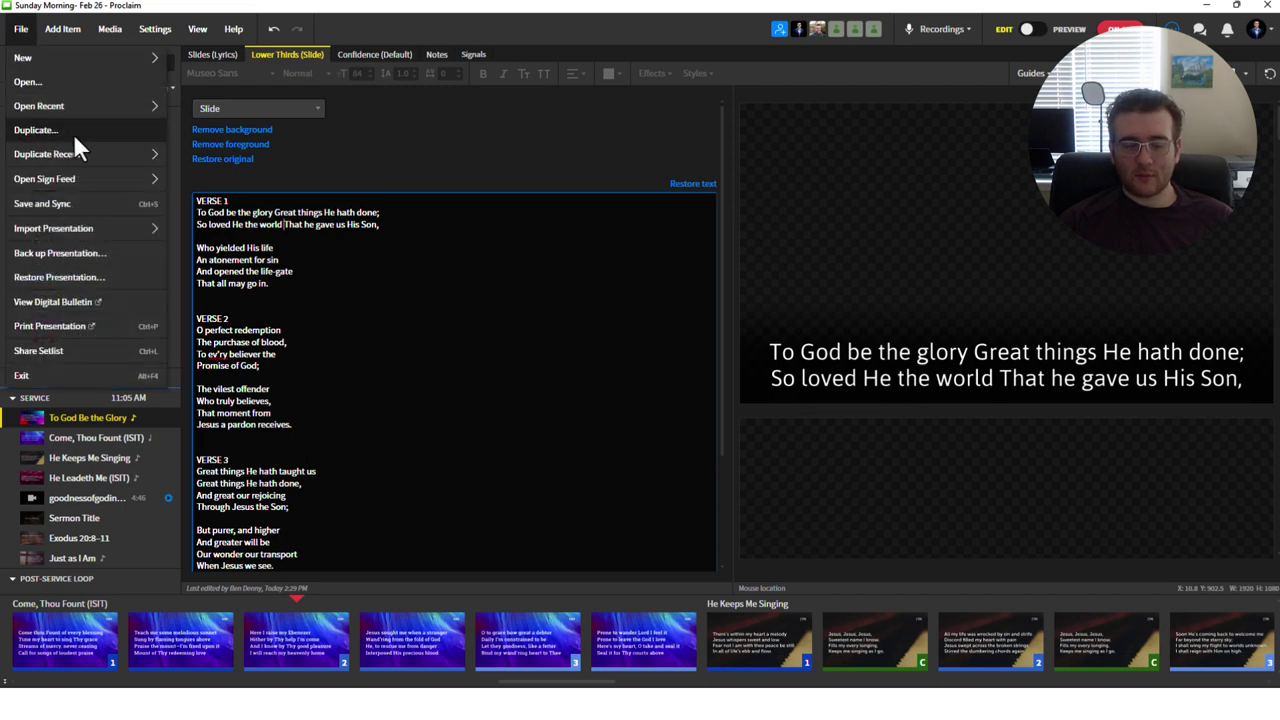
left_click(716, 210)
left_click(506, 259)
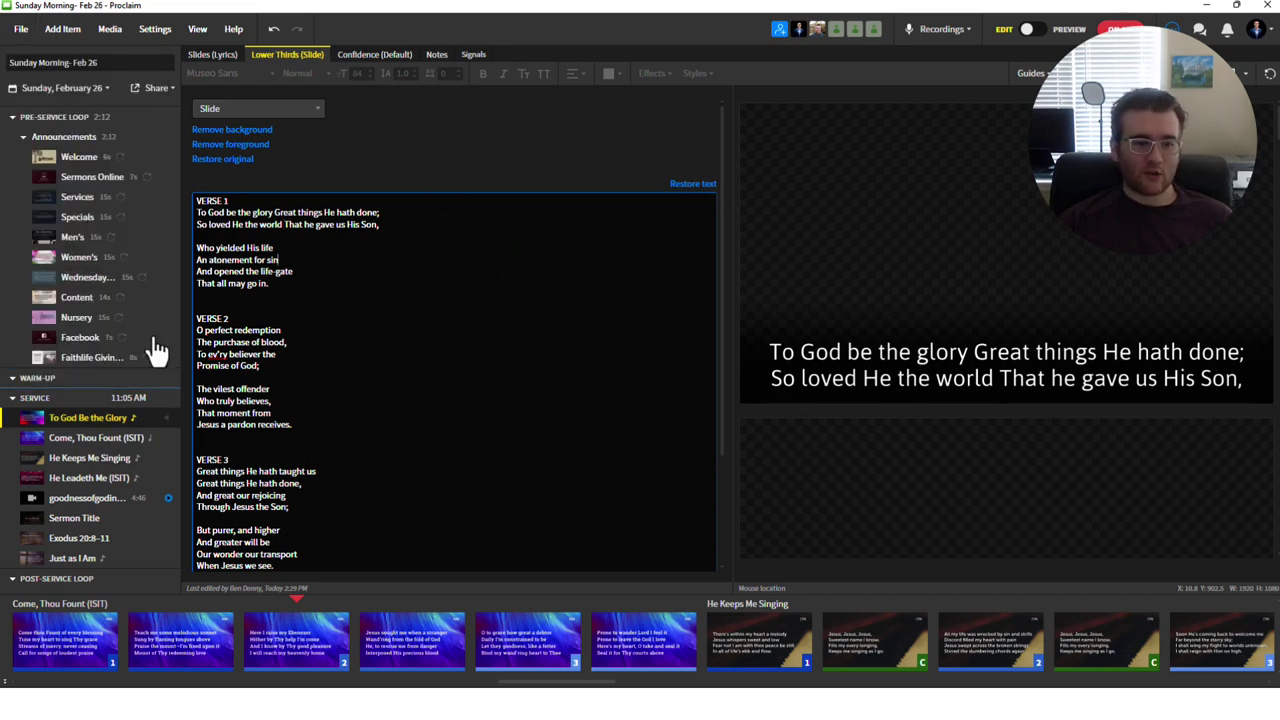
left_click(214, 54)
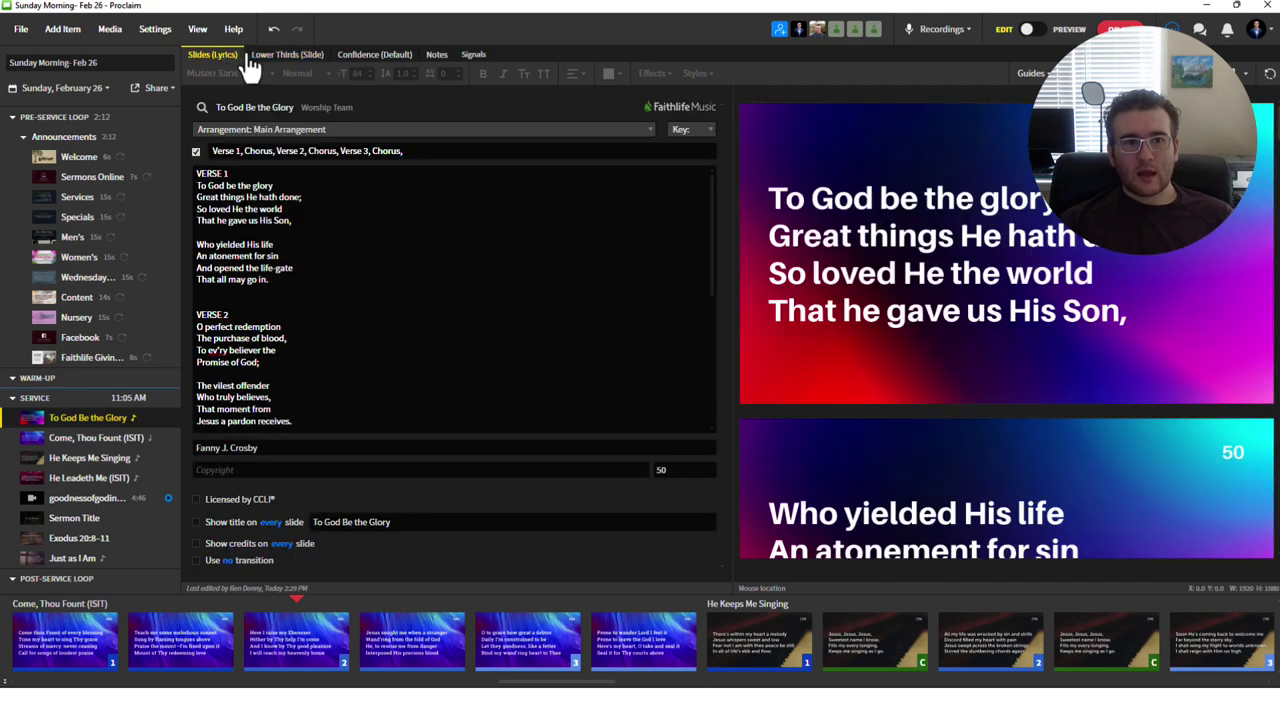
left_click(287, 55)
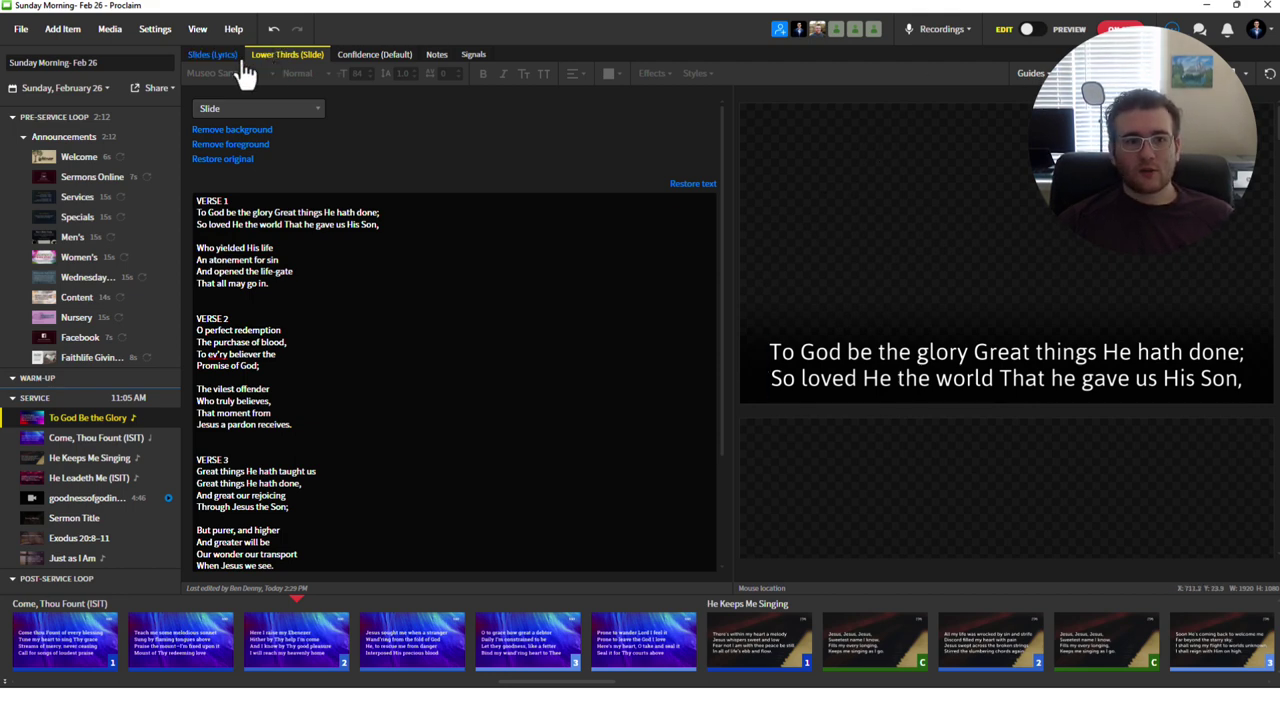
left_click(62, 31)
Add a new Song item and load To God Be the Glory by searching 'to god'.
left_click(62, 36)
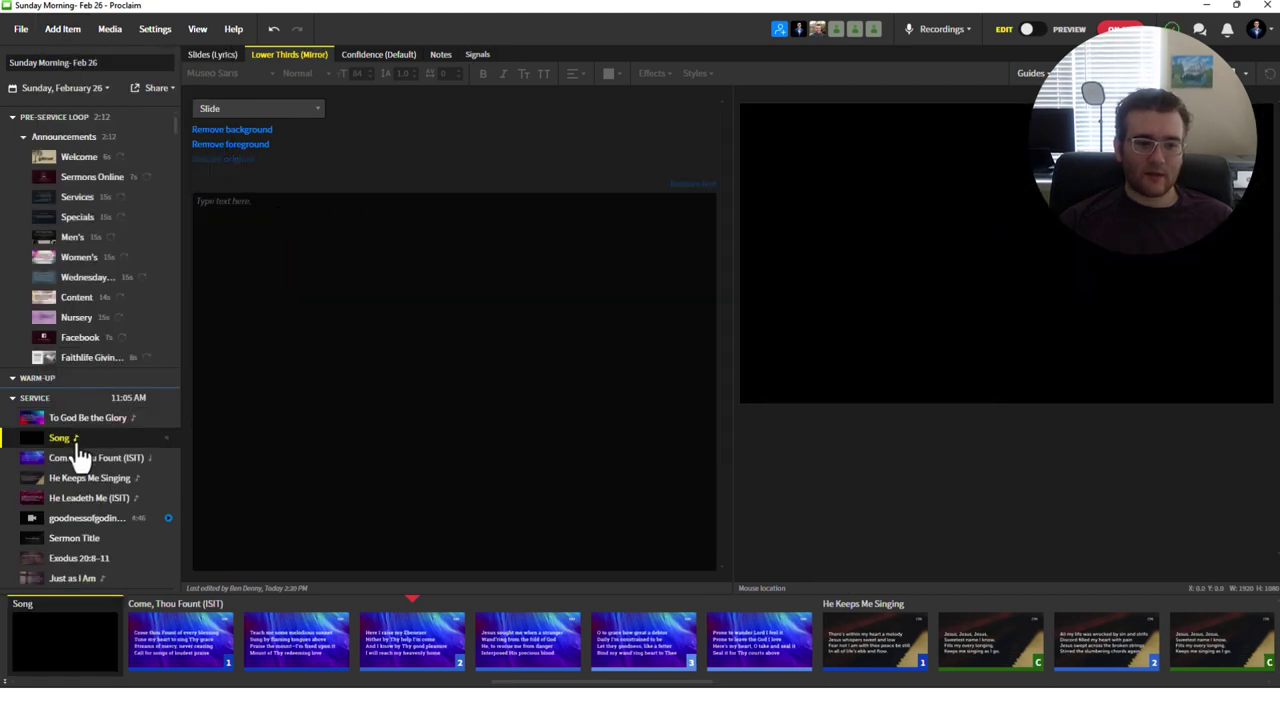
left_click(205, 56)
left_click(307, 108)
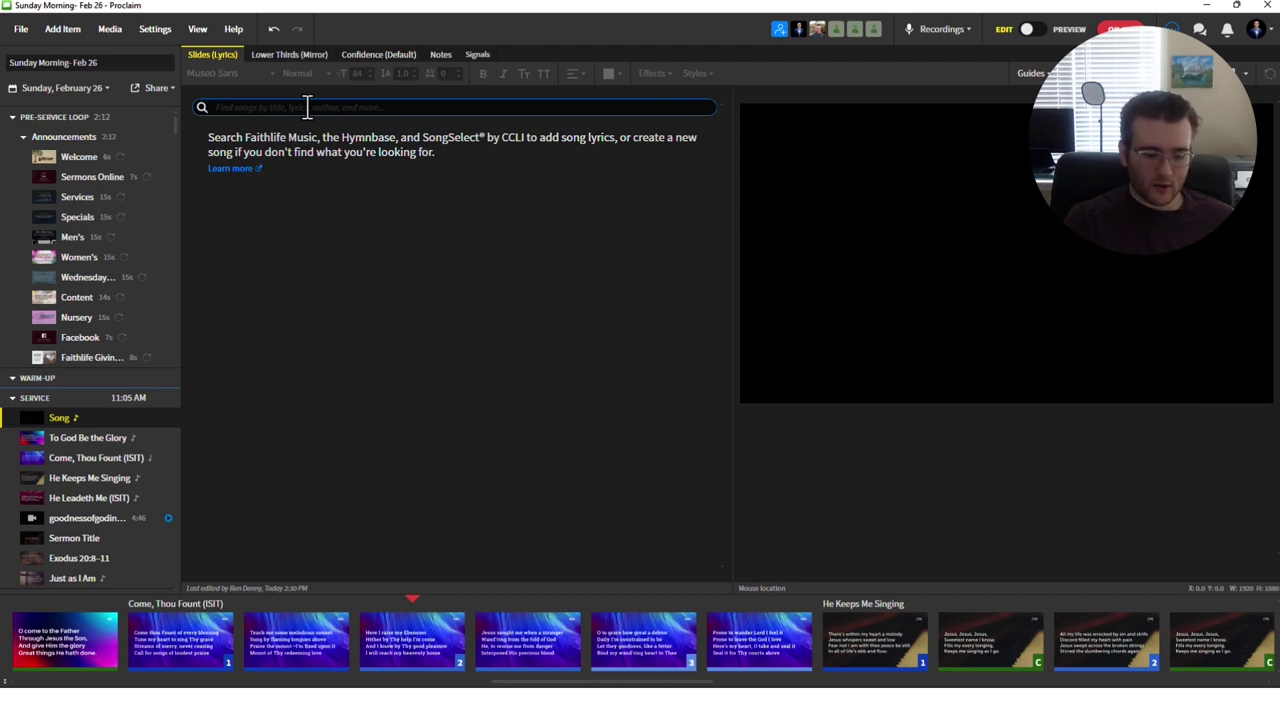
type("to god")
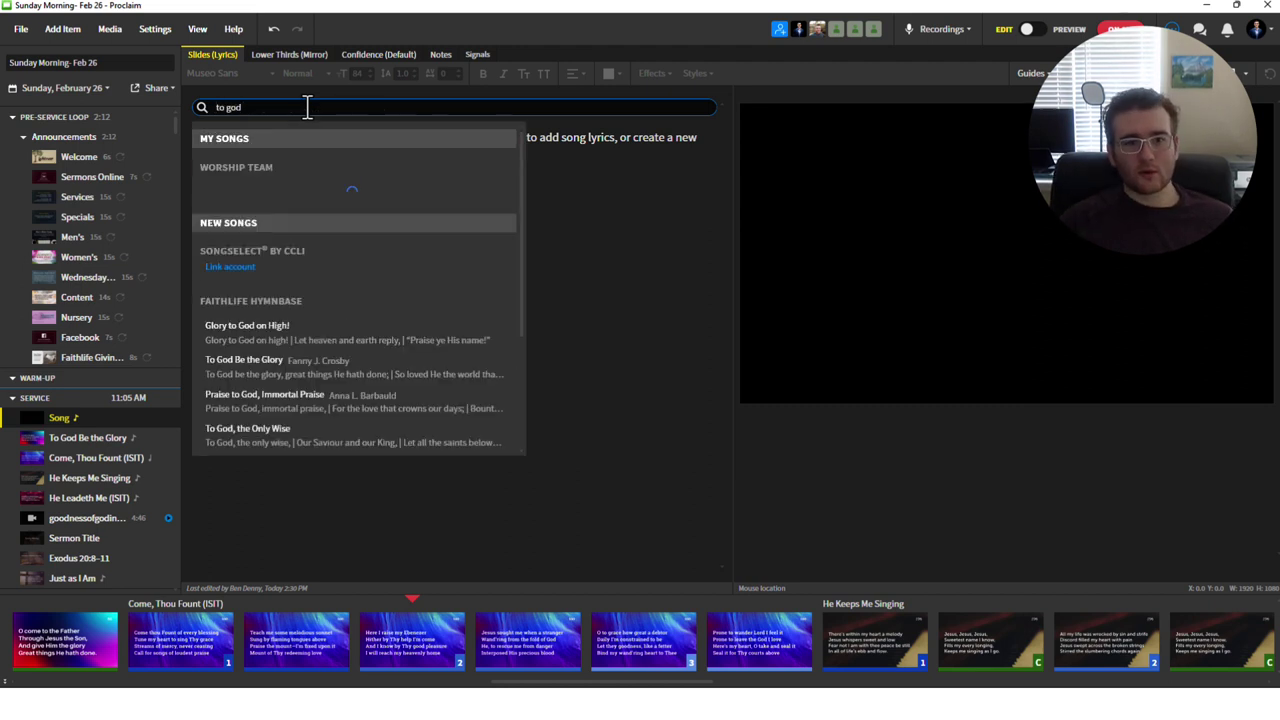
left_click(310, 193)
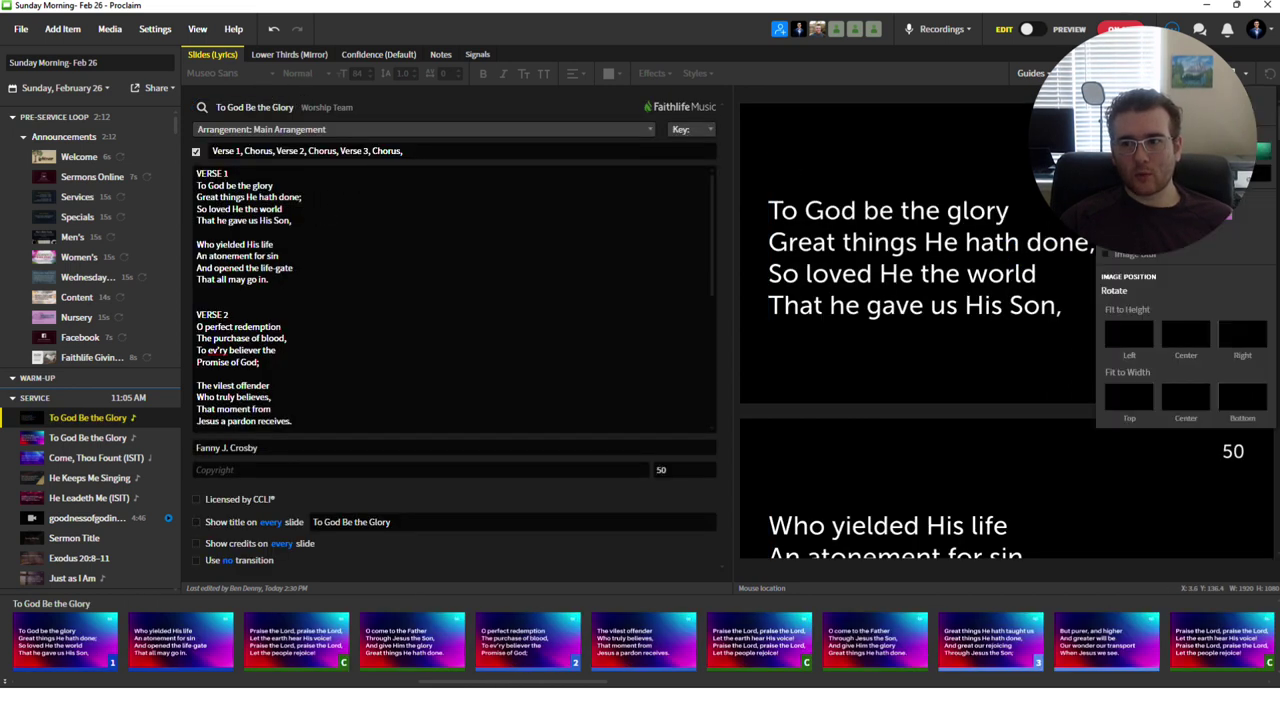
left_click(852, 305)
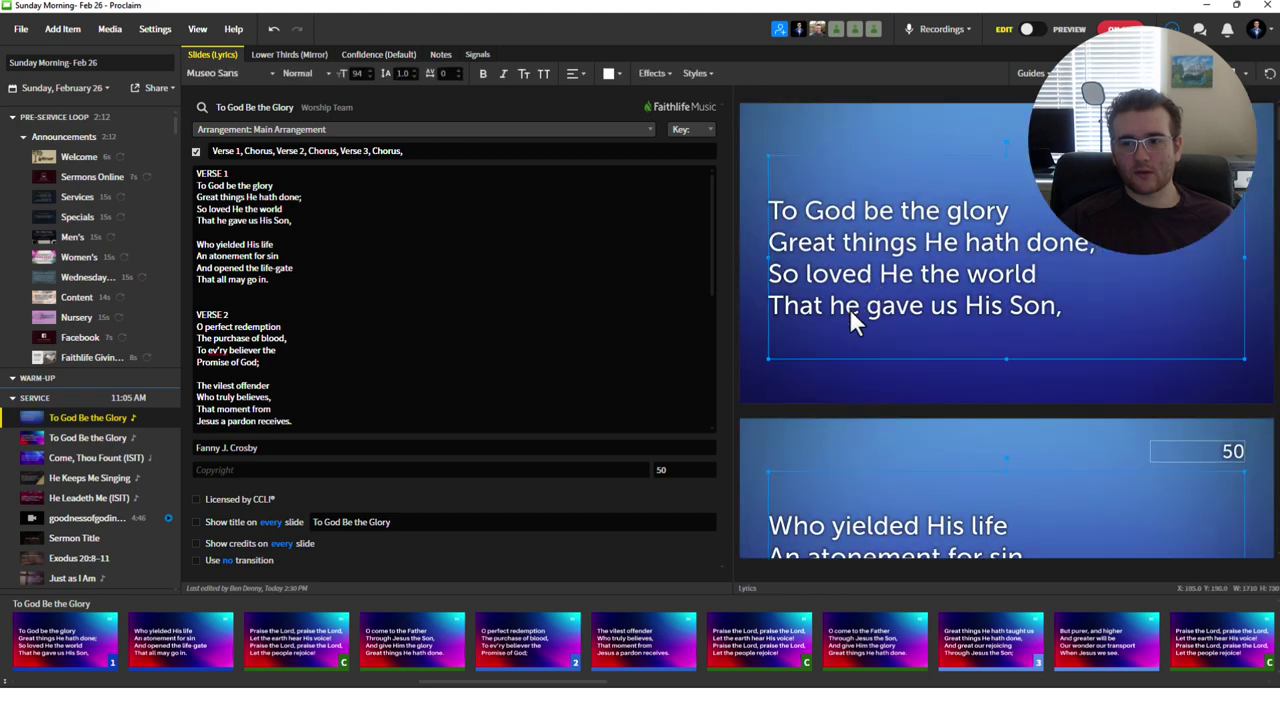
left_click(829, 369)
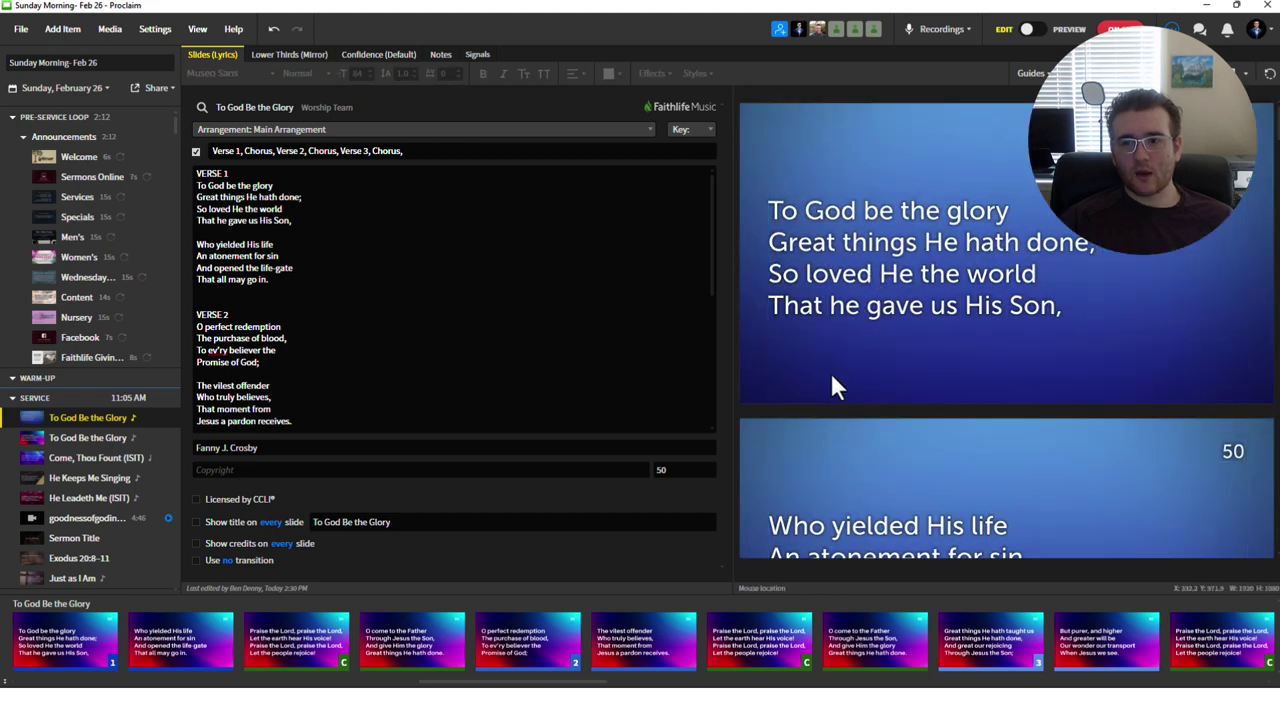
Open the lower-third background media library, filtered to the Lower Thirds tag.
left_click(281, 57)
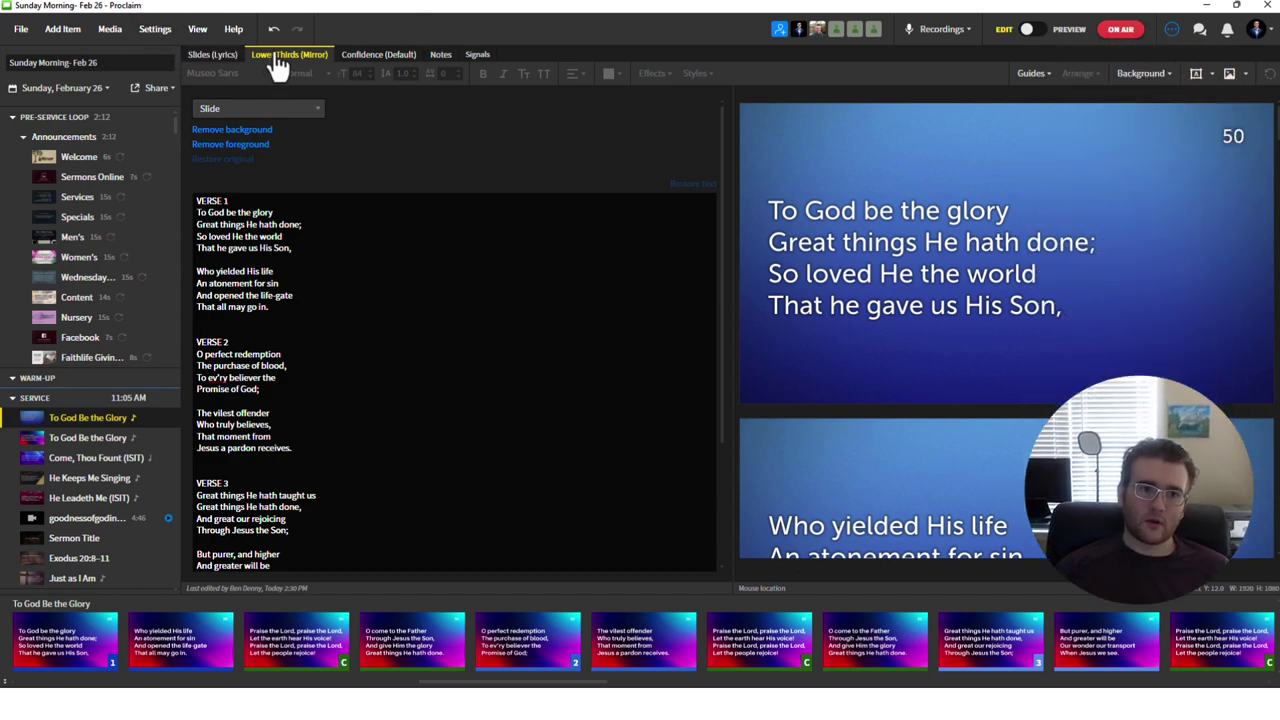
left_click(1166, 75)
left_click(1154, 100)
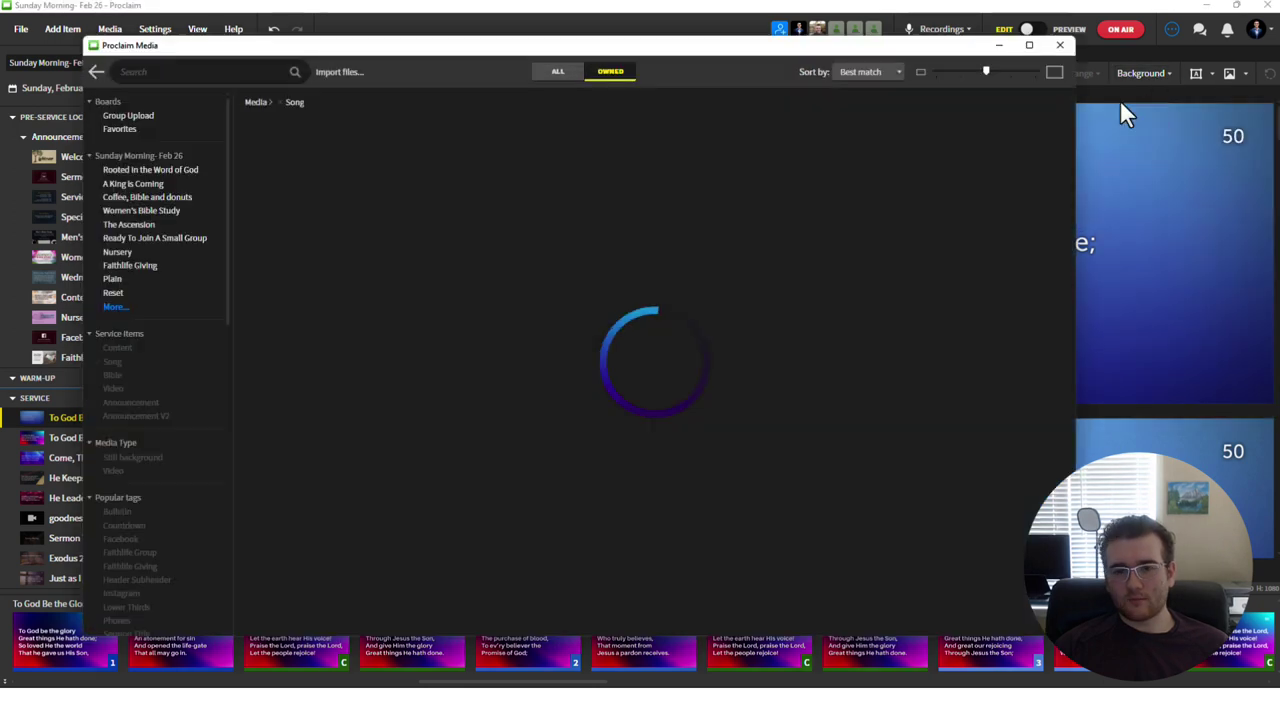
scroll(137, 485, "down", 5)
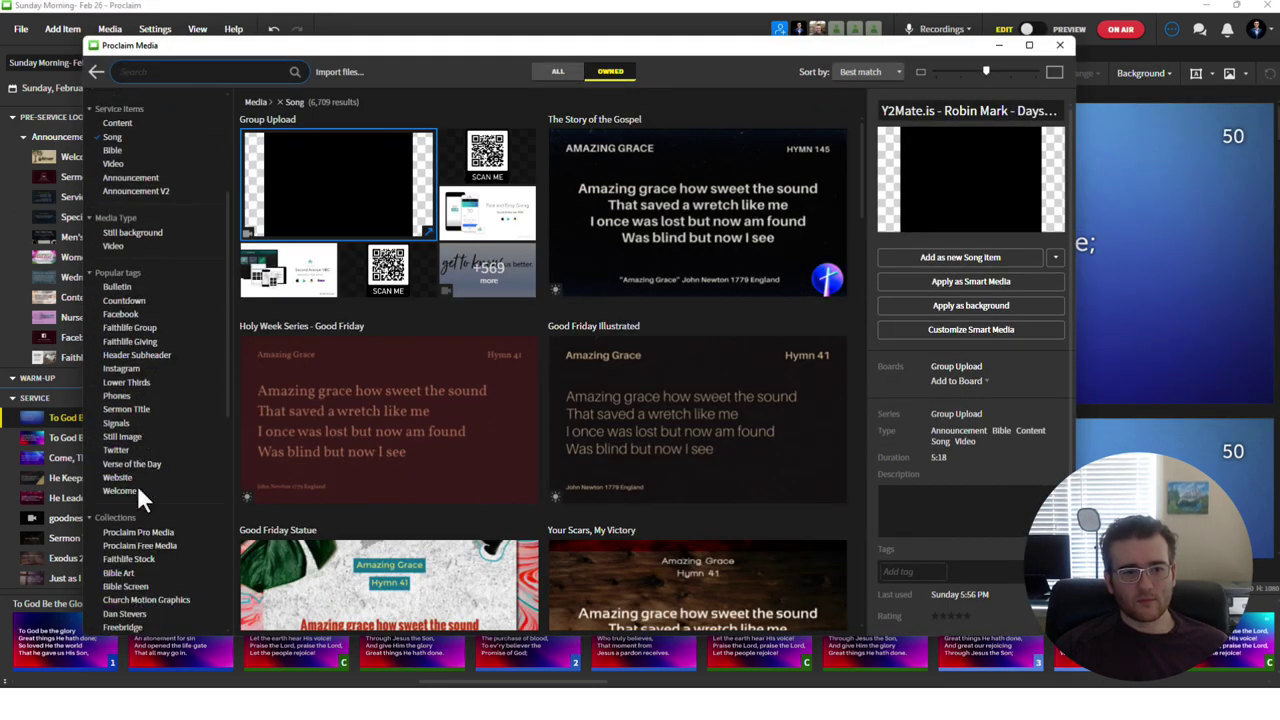
scroll(137, 485, "down", 1)
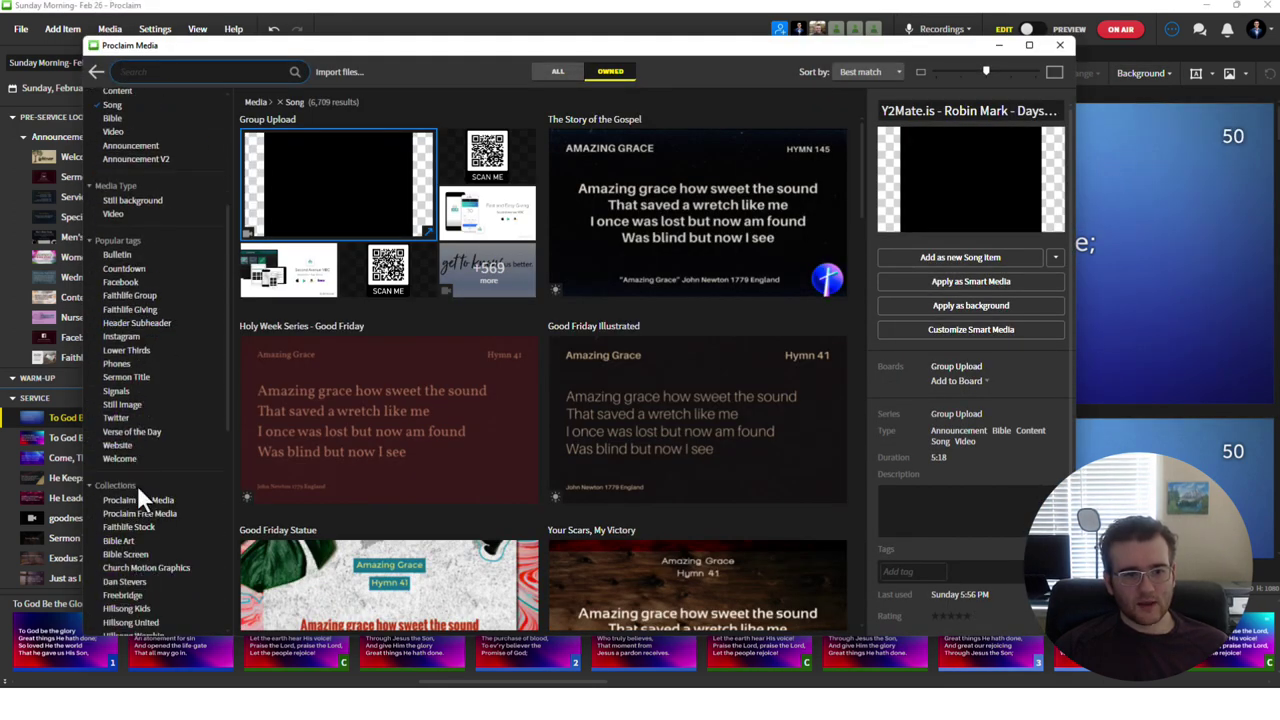
left_click(126, 351)
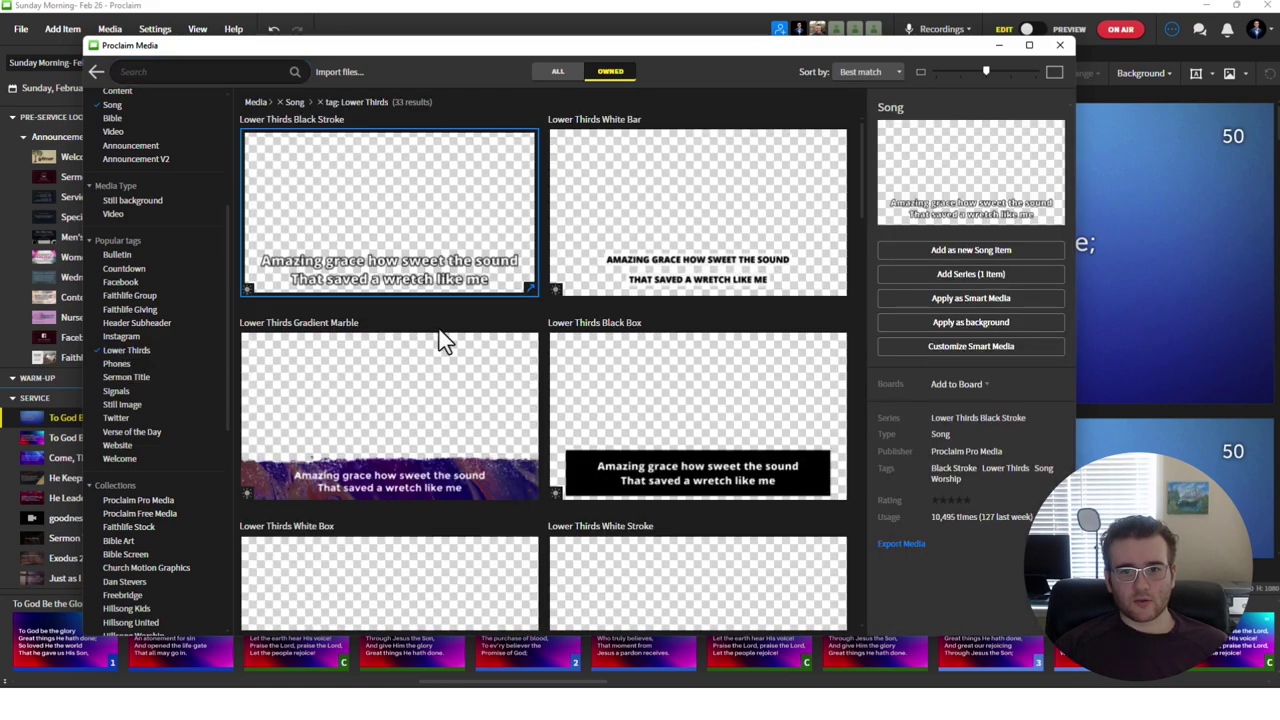
Scroll the Lower Thirds results and select the Slate Grey media.
scroll(817, 214, "down", 8)
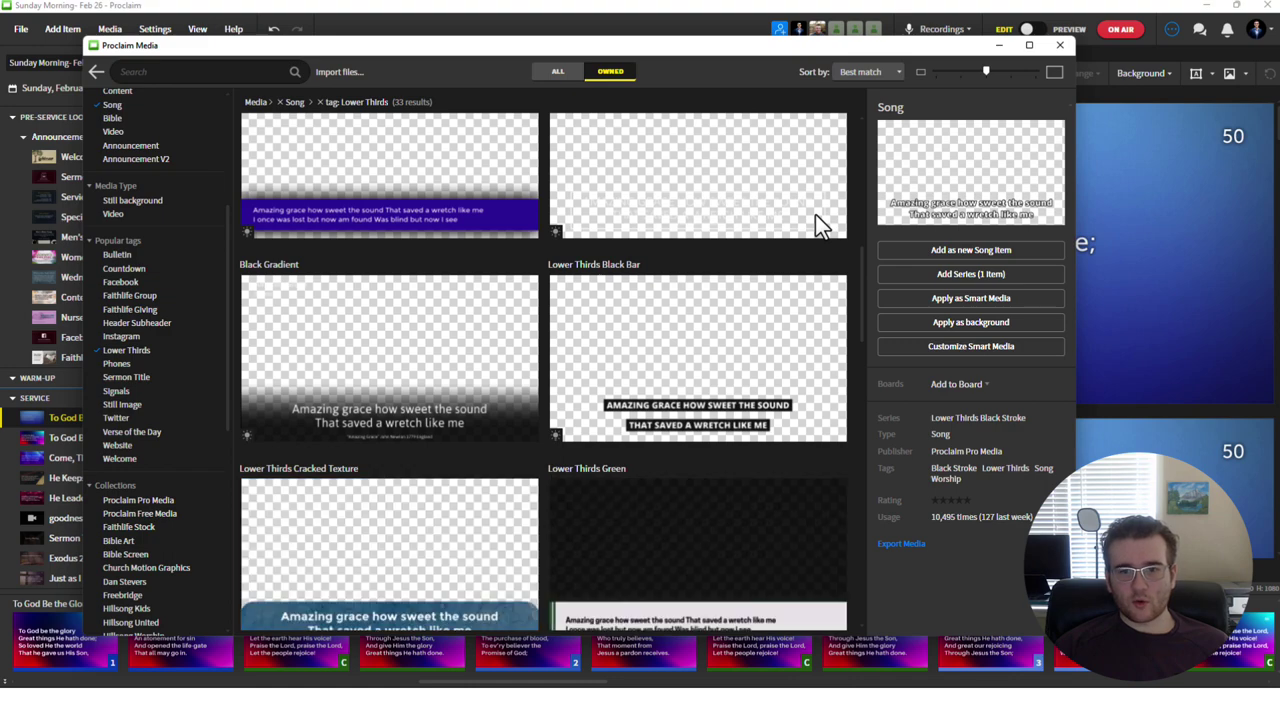
scroll(815, 214, "down", 3)
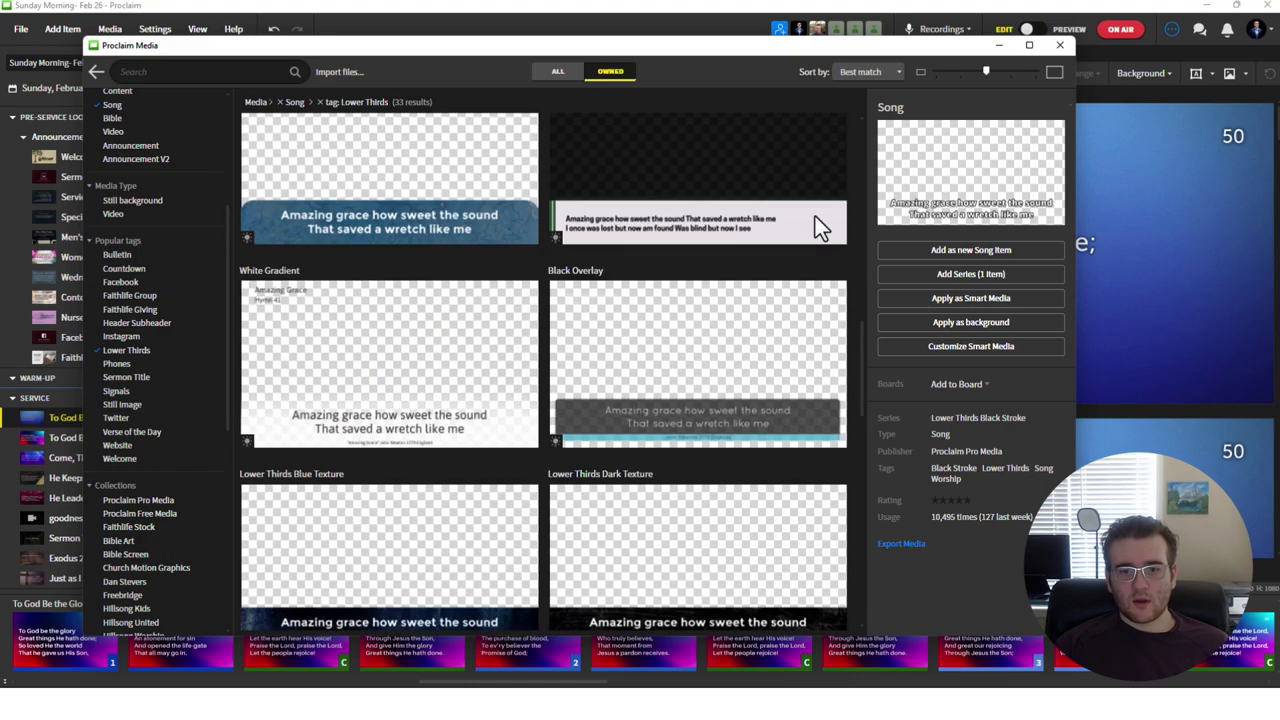
scroll(815, 216, "down", 10)
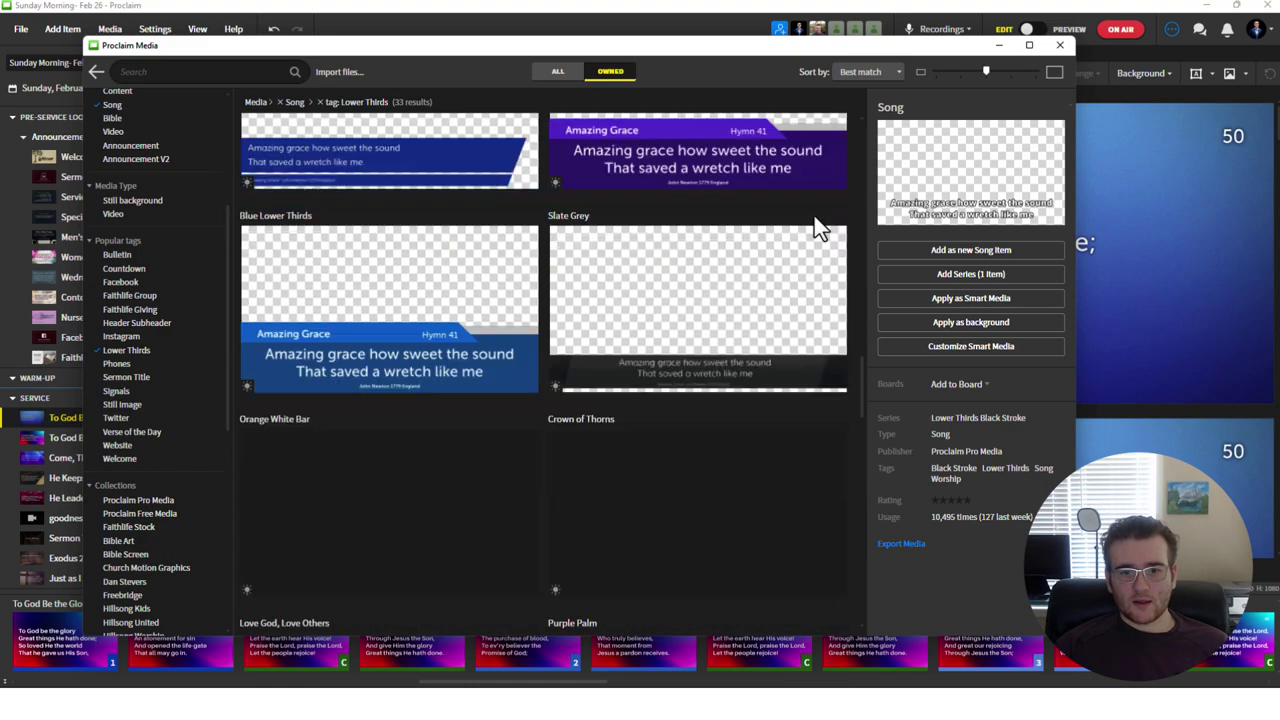
scroll(814, 216, "down", 1)
left_click(780, 196)
scroll(775, 192, "up", 2)
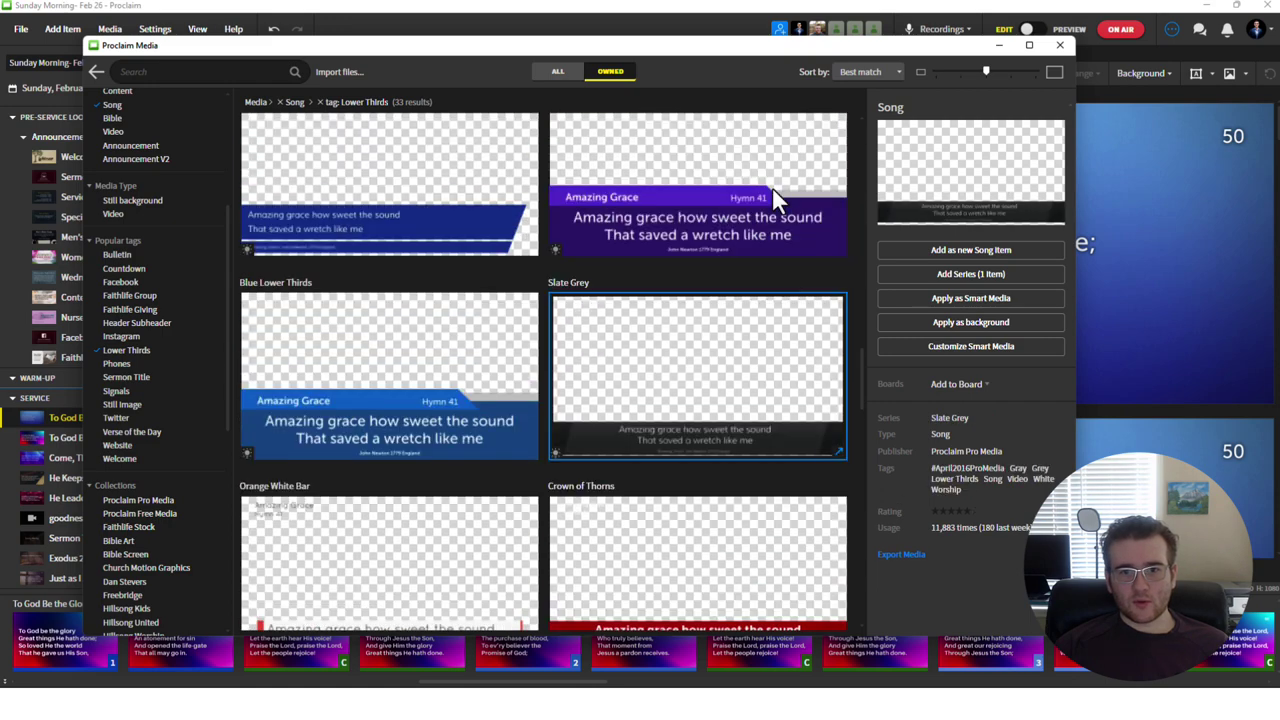
Apply Slate Grey as smart media and join the lyric line pairs into two long lines.
left_click(985, 299)
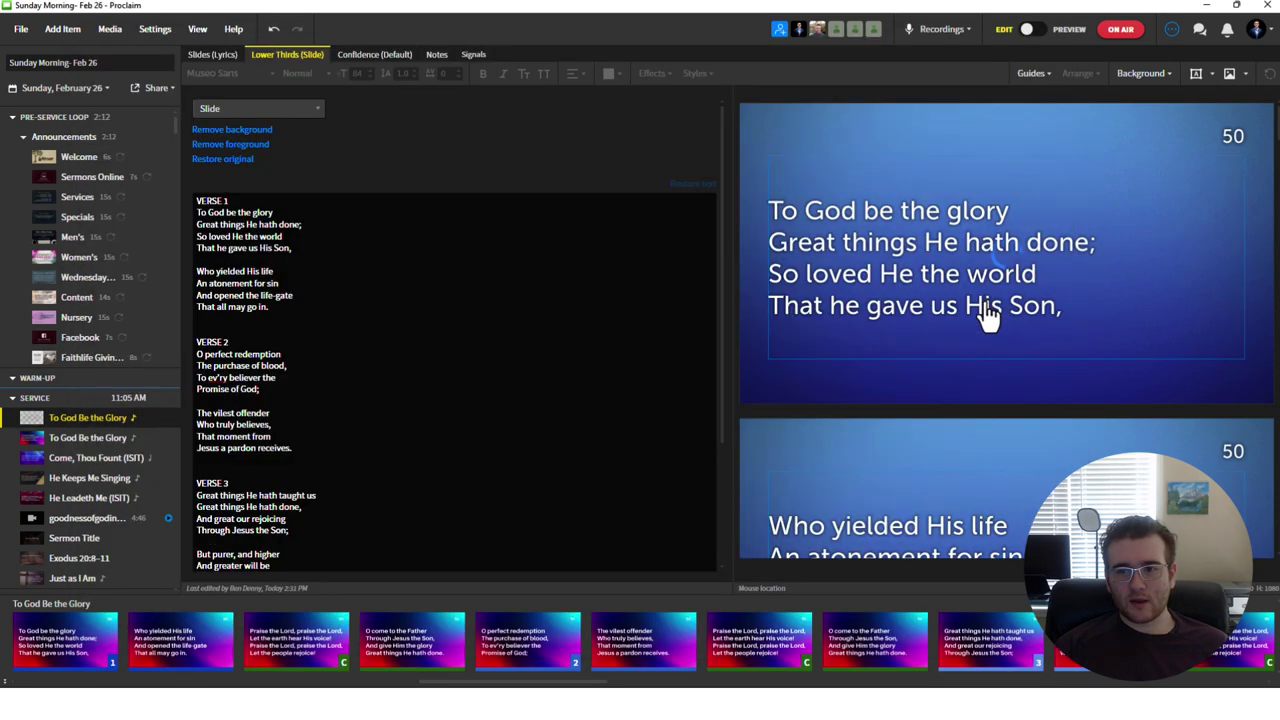
left_click(988, 345)
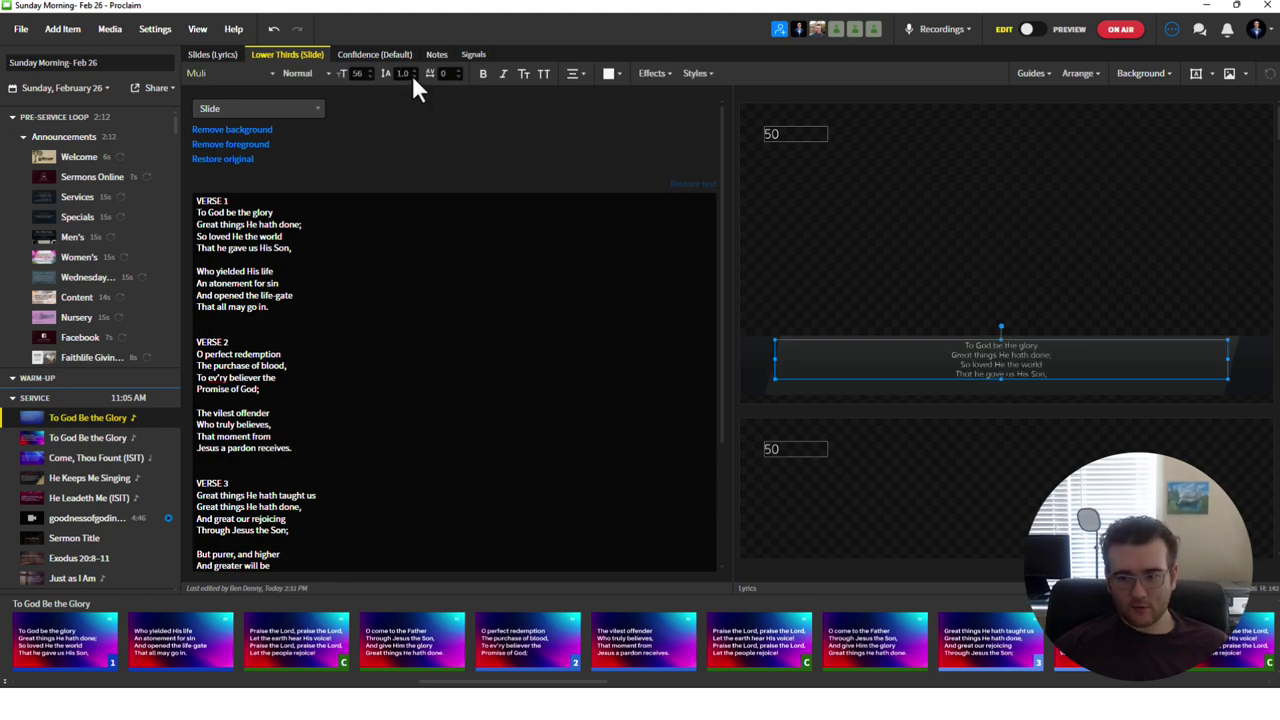
left_click(198, 230)
key("BackSpace")
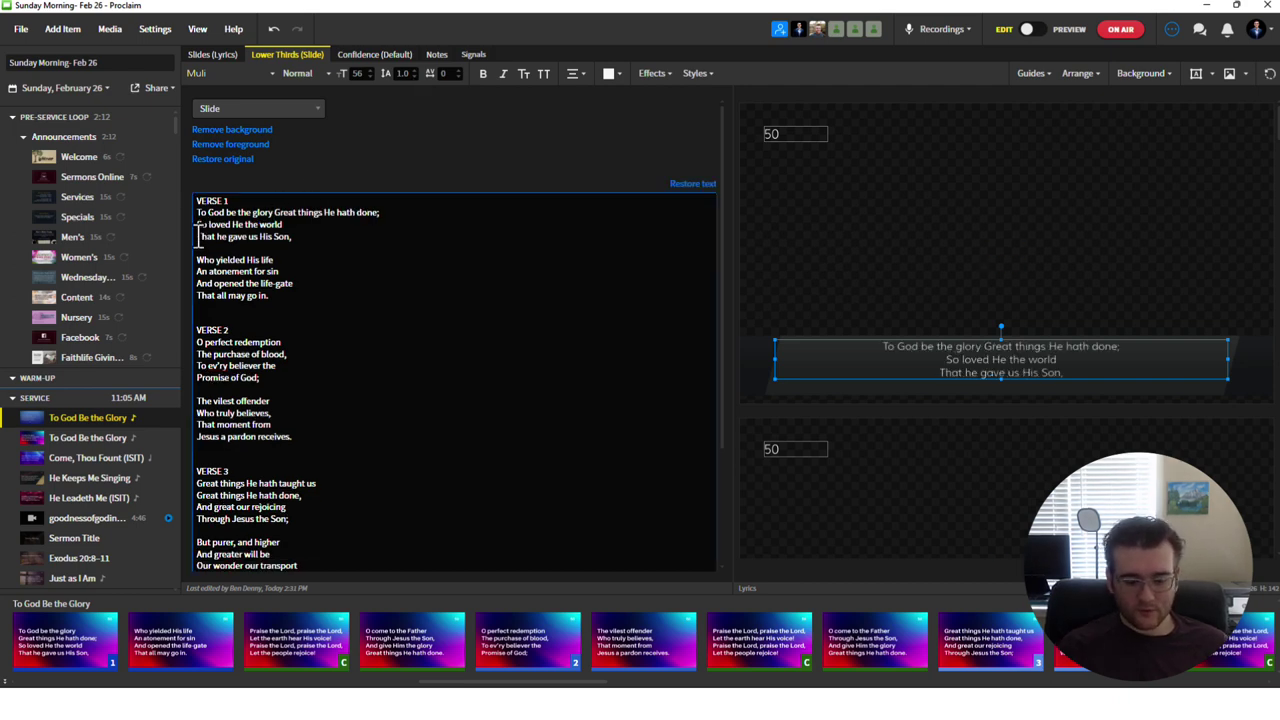
key("BackSpace")
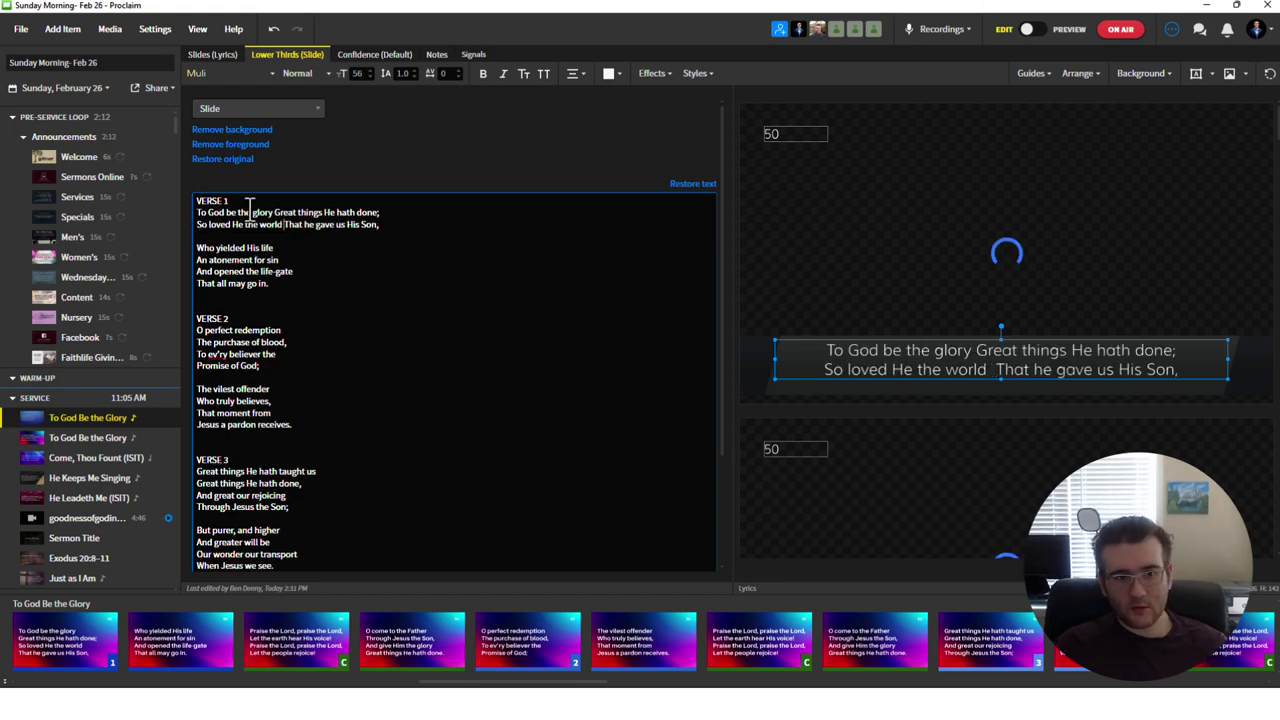
mouse_move(917, 350)
left_mouse_down()
mouse_move(908, 363)
mouse_move(923, 371)
left_mouse_up()
left_click(908, 305)
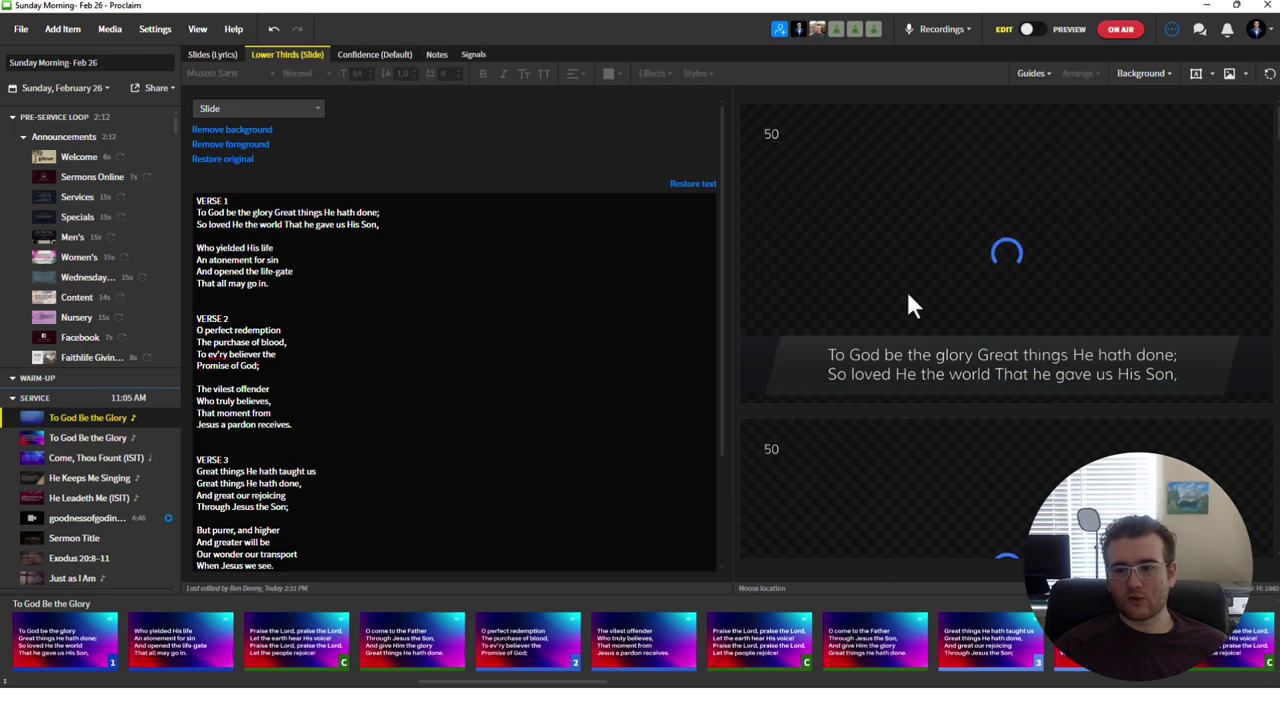
Remove the 50 number box from the slides.
left_click(769, 135)
mouse_move(779, 132)
left_mouse_down()
mouse_move(772, 302)
mouse_move(770, 125)
left_mouse_up()
right_click(770, 125)
left_click(808, 208)
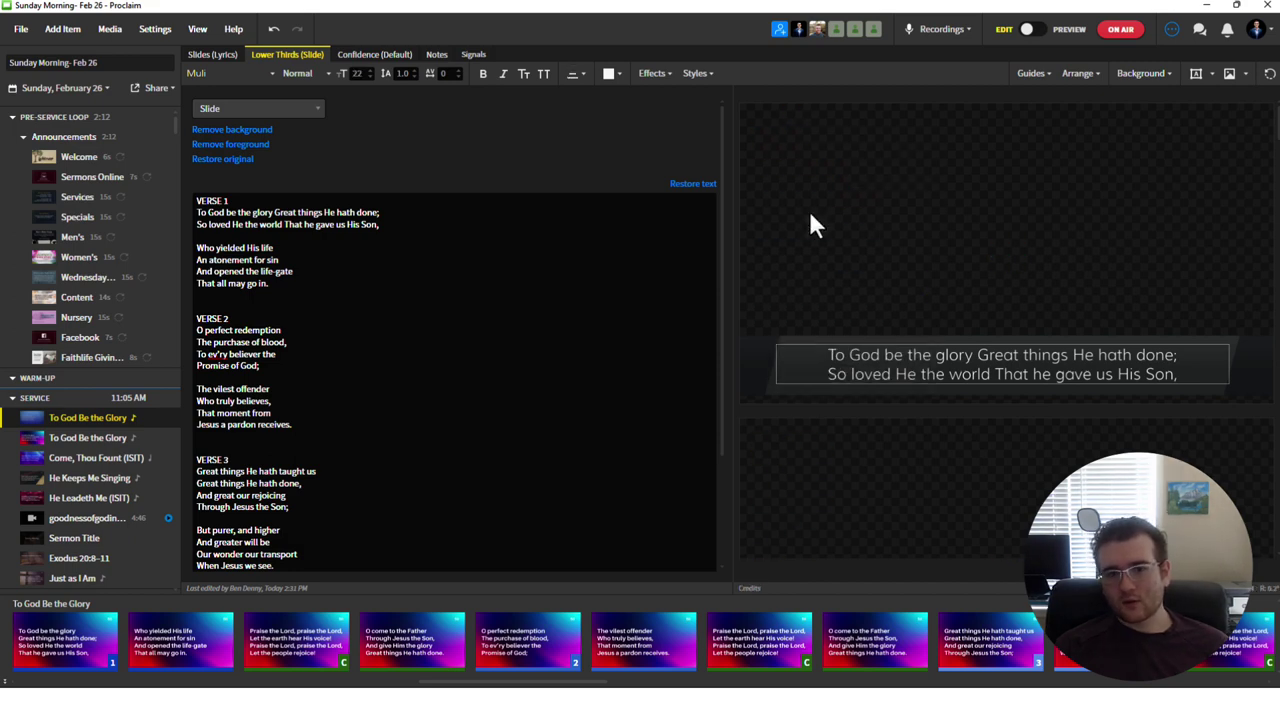
Compare against the full-screen lyric slides, then revisit the lower third's Background media.
left_click(215, 58)
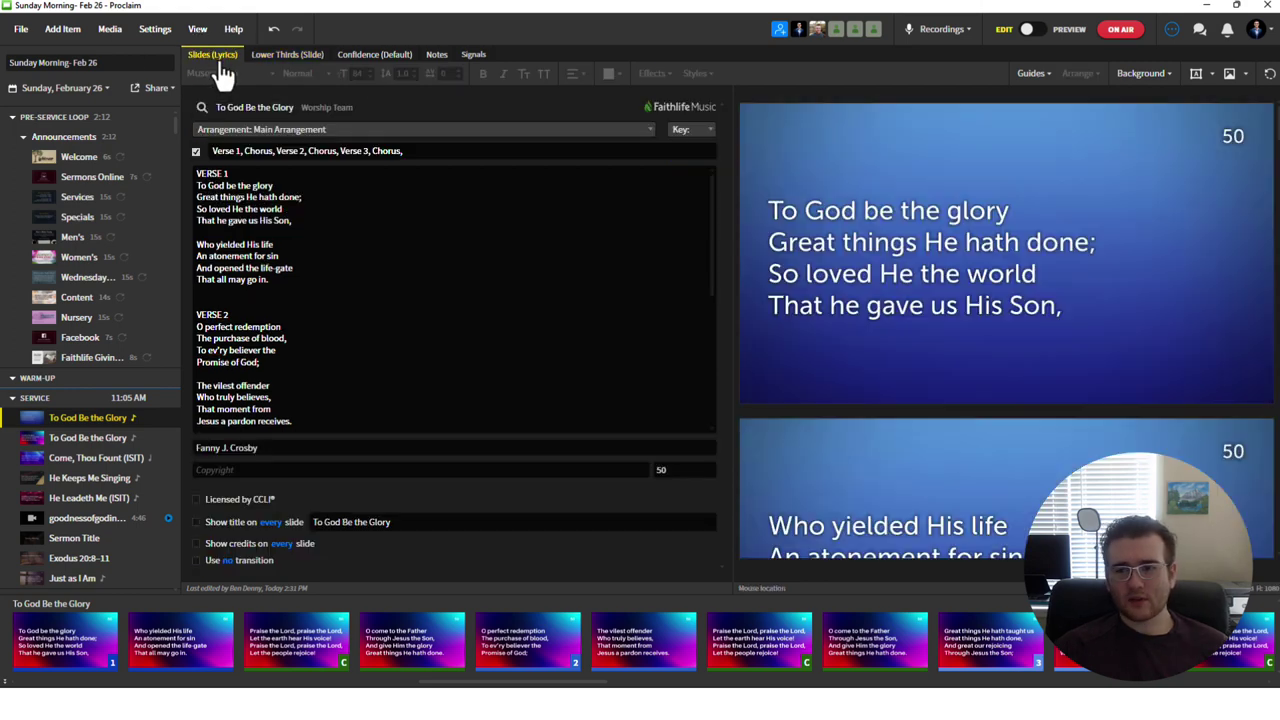
left_click(268, 56)
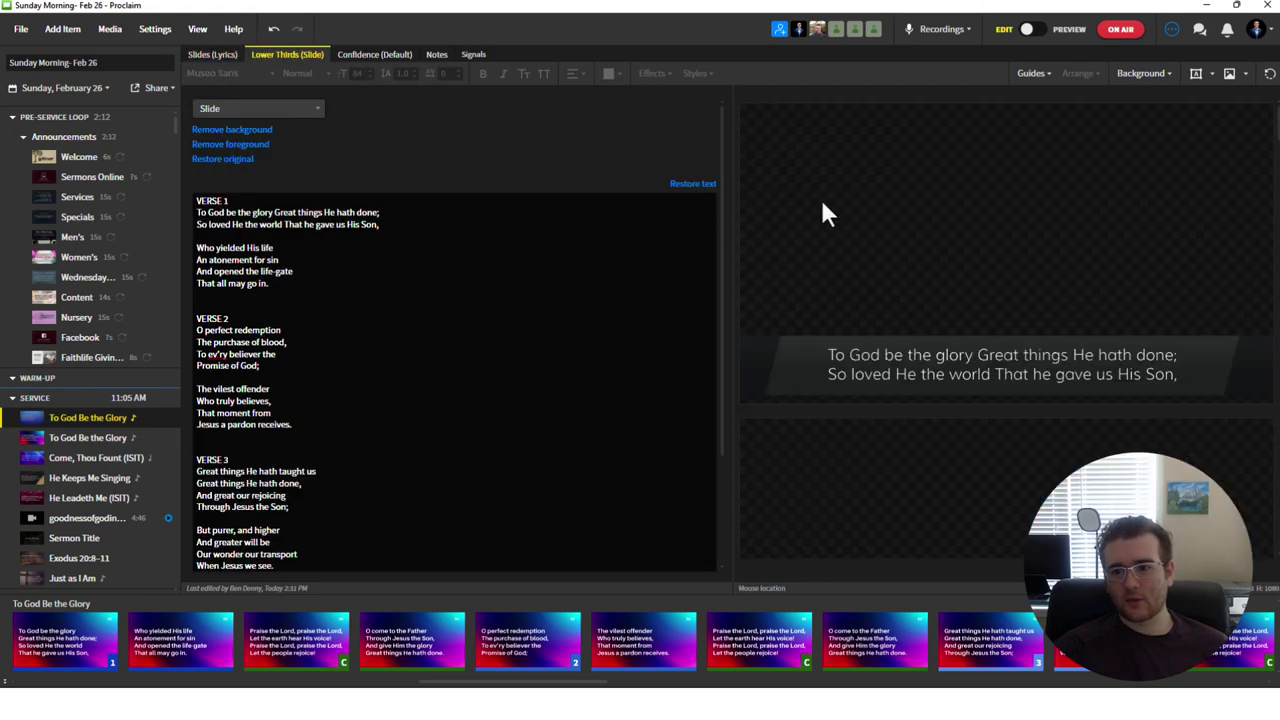
left_click(1140, 74)
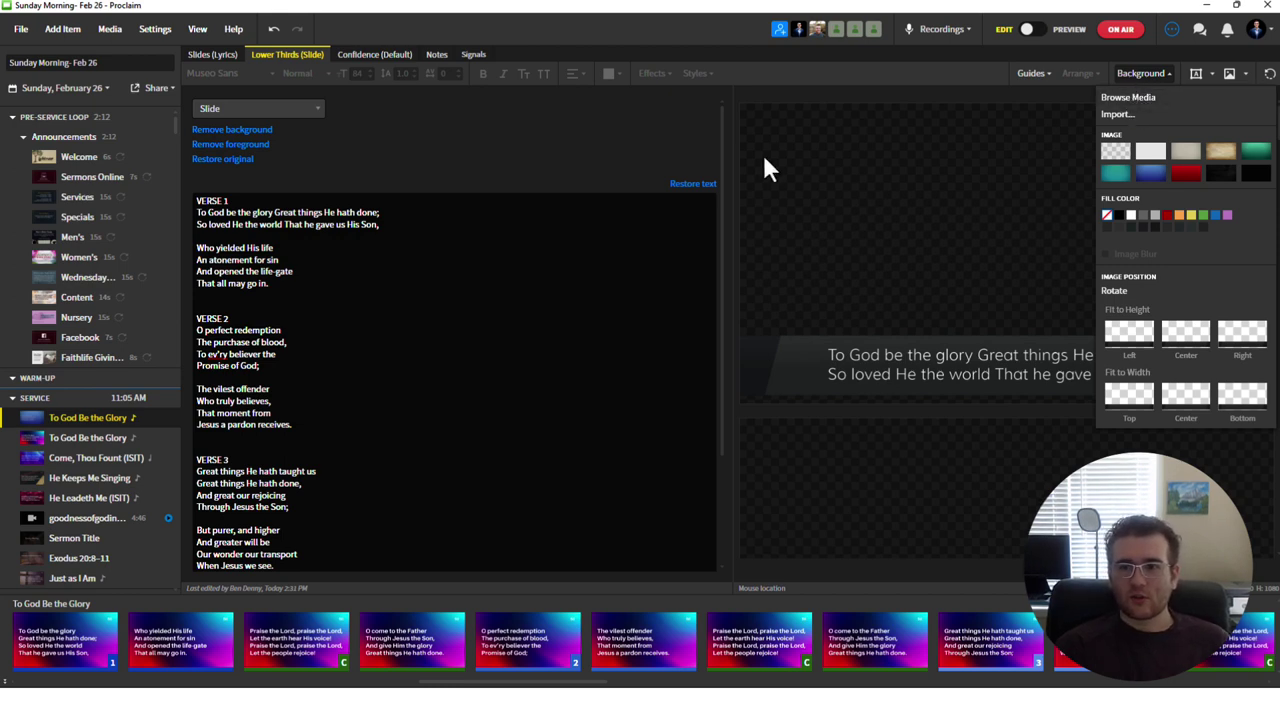
left_click(990, 178)
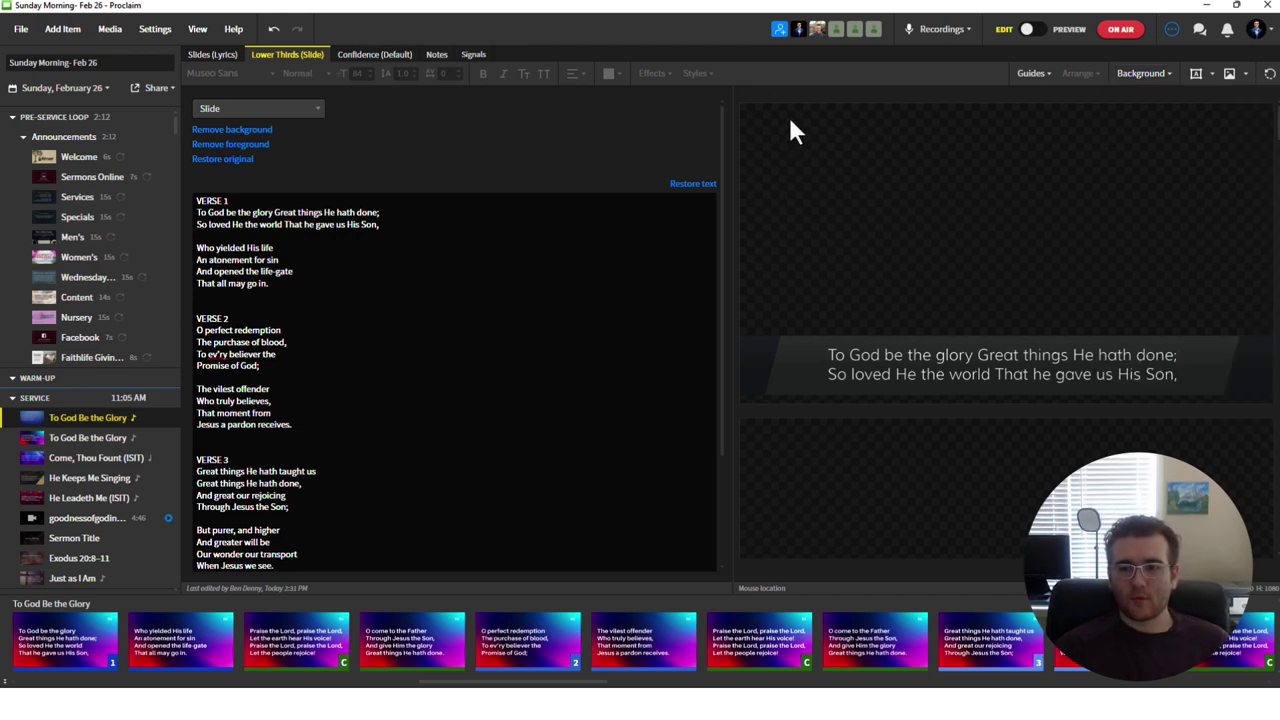
left_click(1120, 73)
left_click(1116, 102)
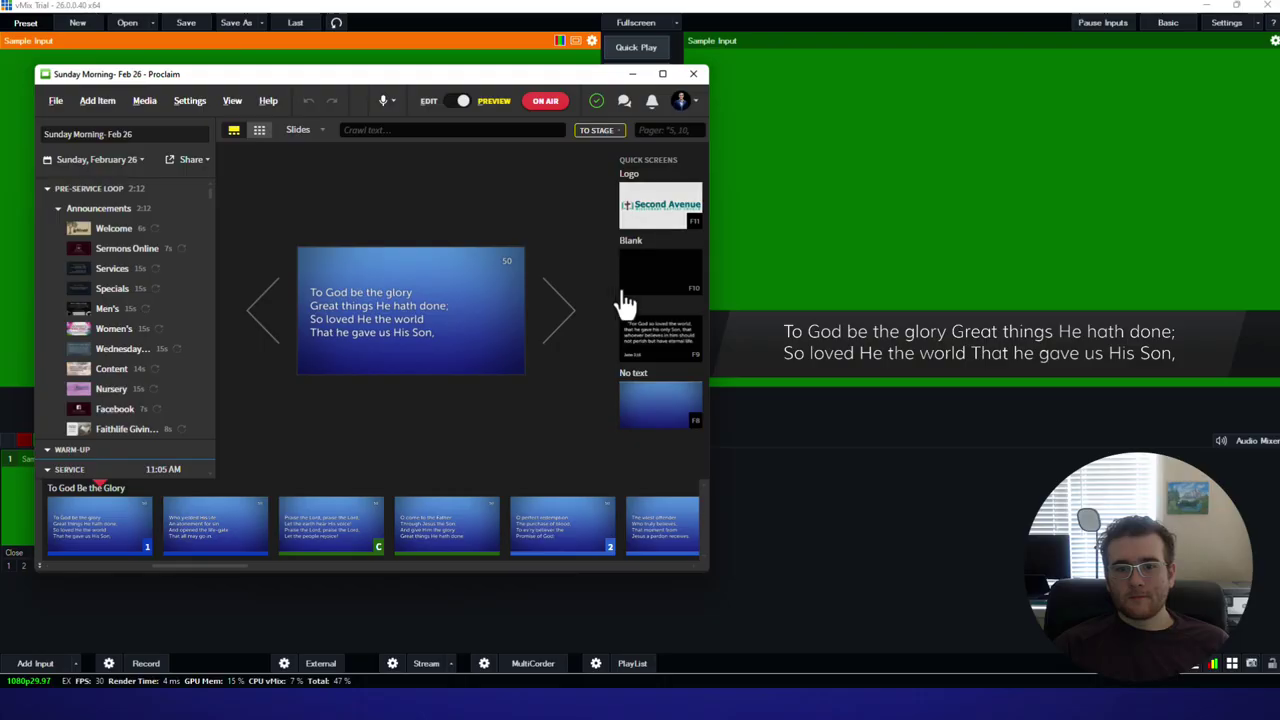
Step forward three lyric slides, back three, then return to the song's first slide in vMix.
left_click(568, 320)
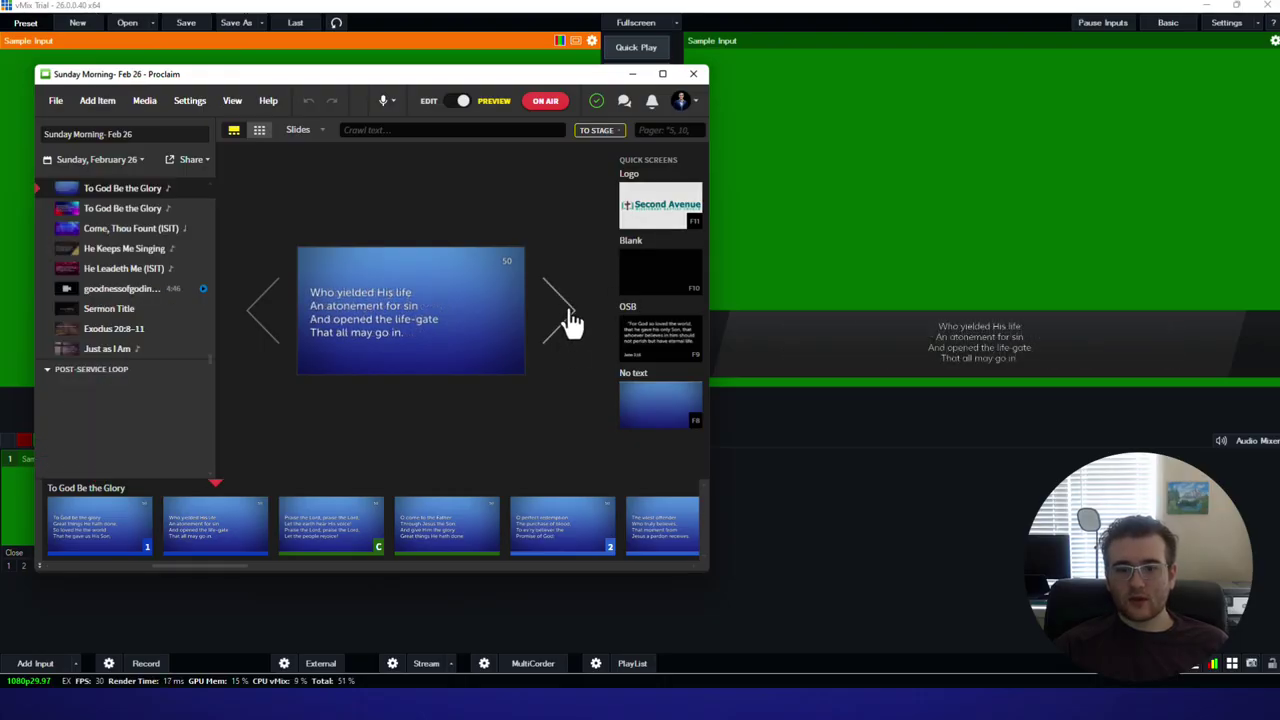
left_click(567, 320)
left_click(567, 320)
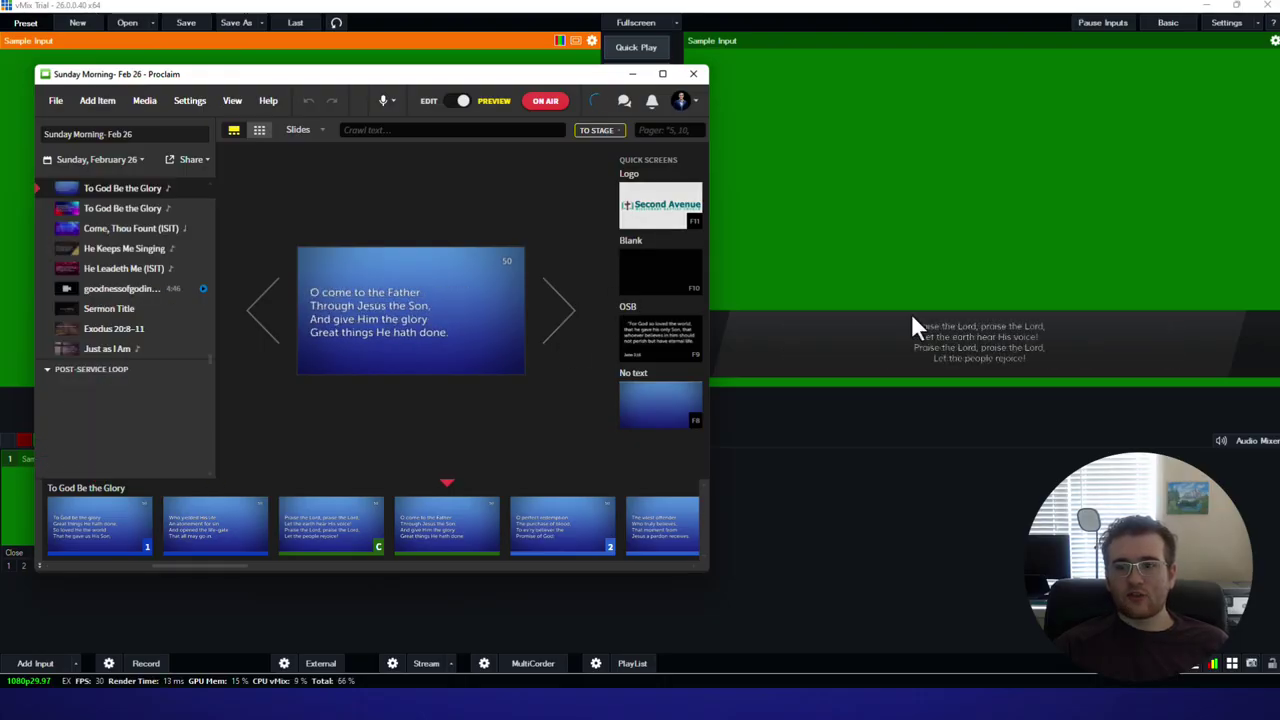
left_click(257, 318)
left_click(257, 318)
left_click(257, 318)
left_click(257, 318)
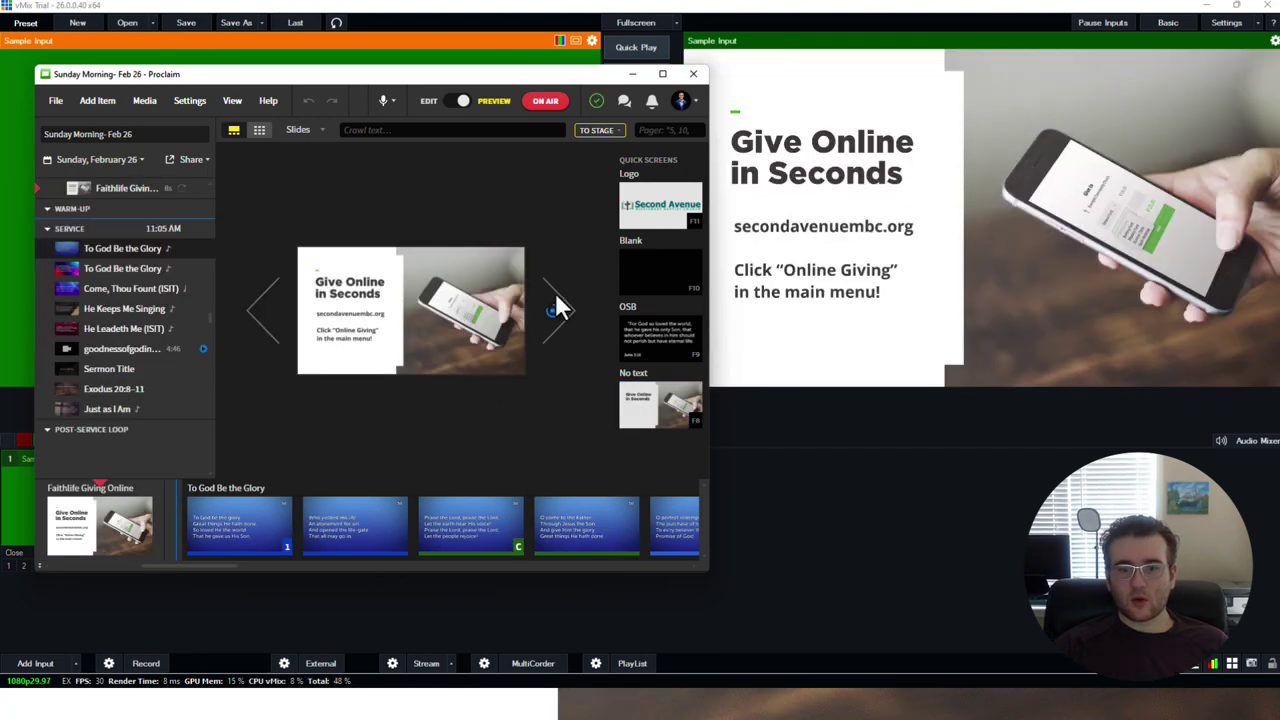
left_click(567, 318)
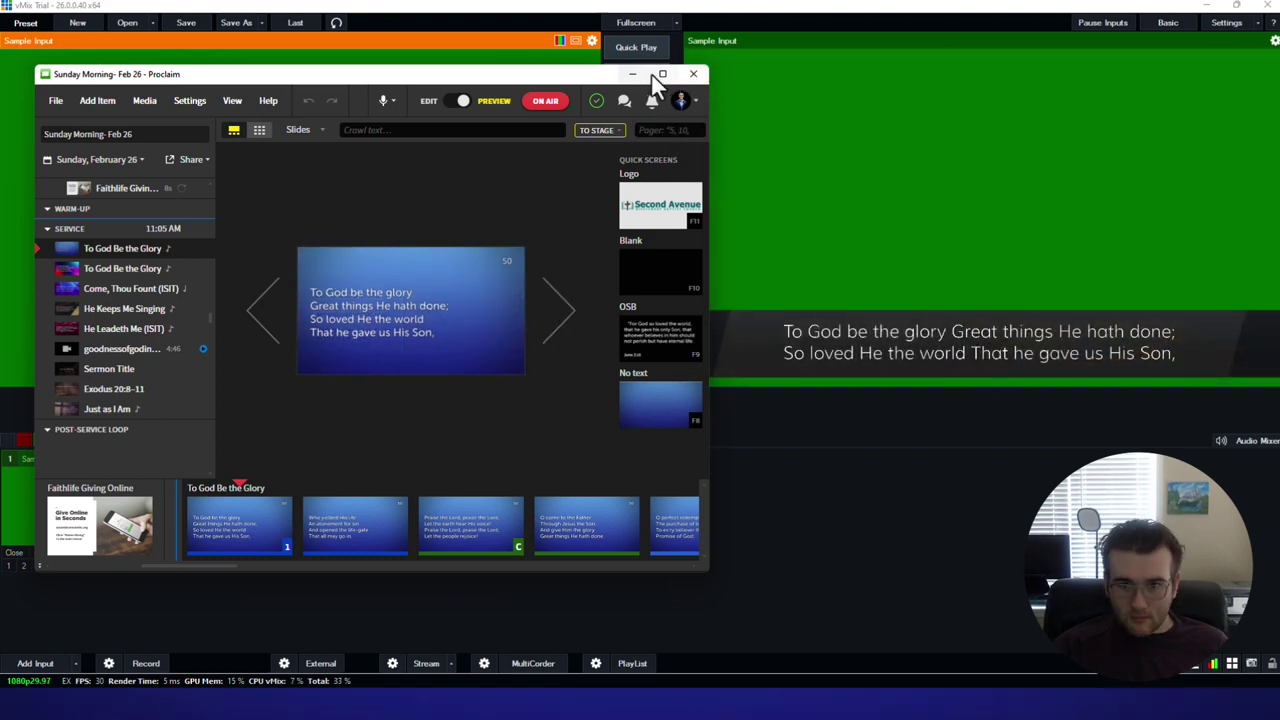
Maximize Proclaim, enter Edit, and restore the song's original short lyric lines.
left_click(663, 75)
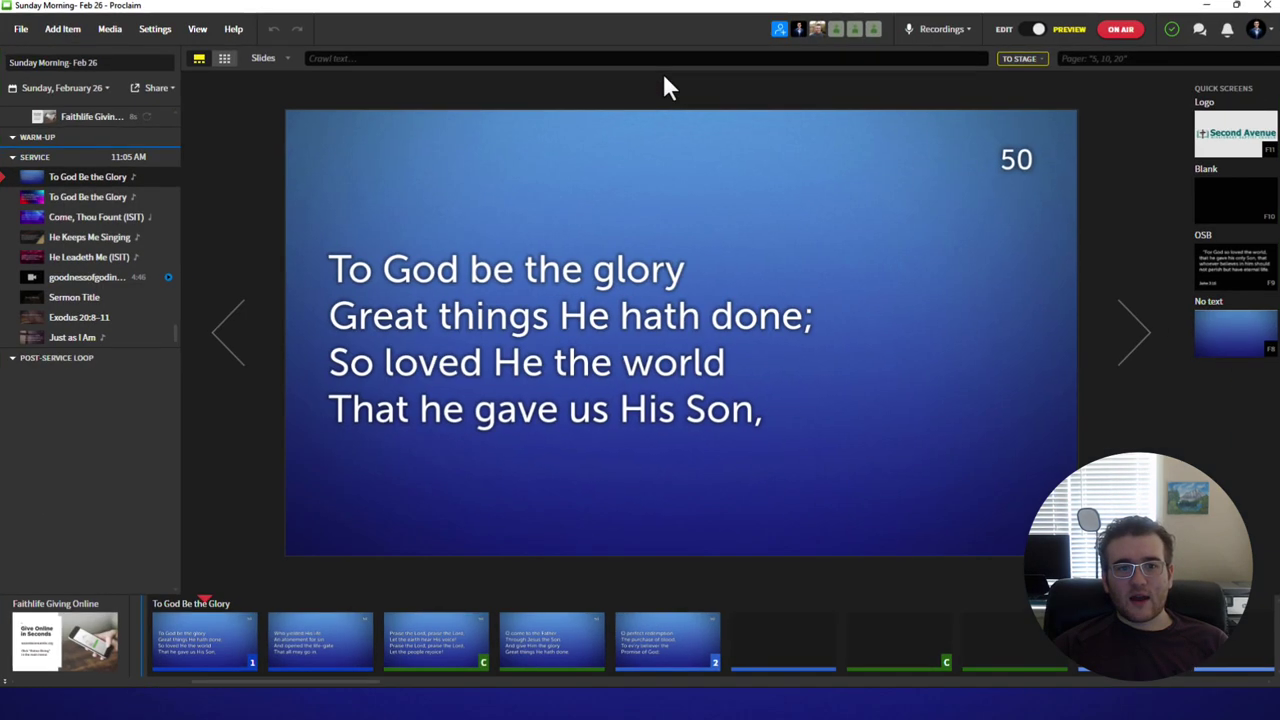
scroll(103, 211, "up", 3)
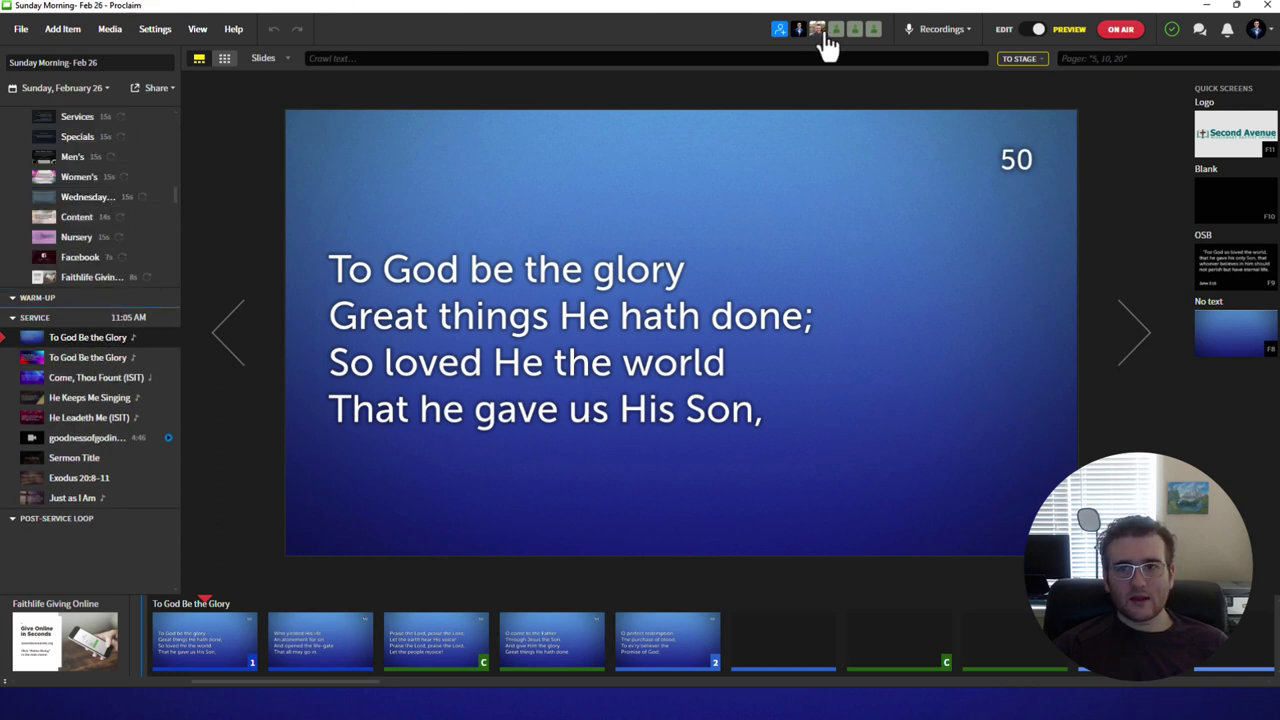
left_click(1010, 40)
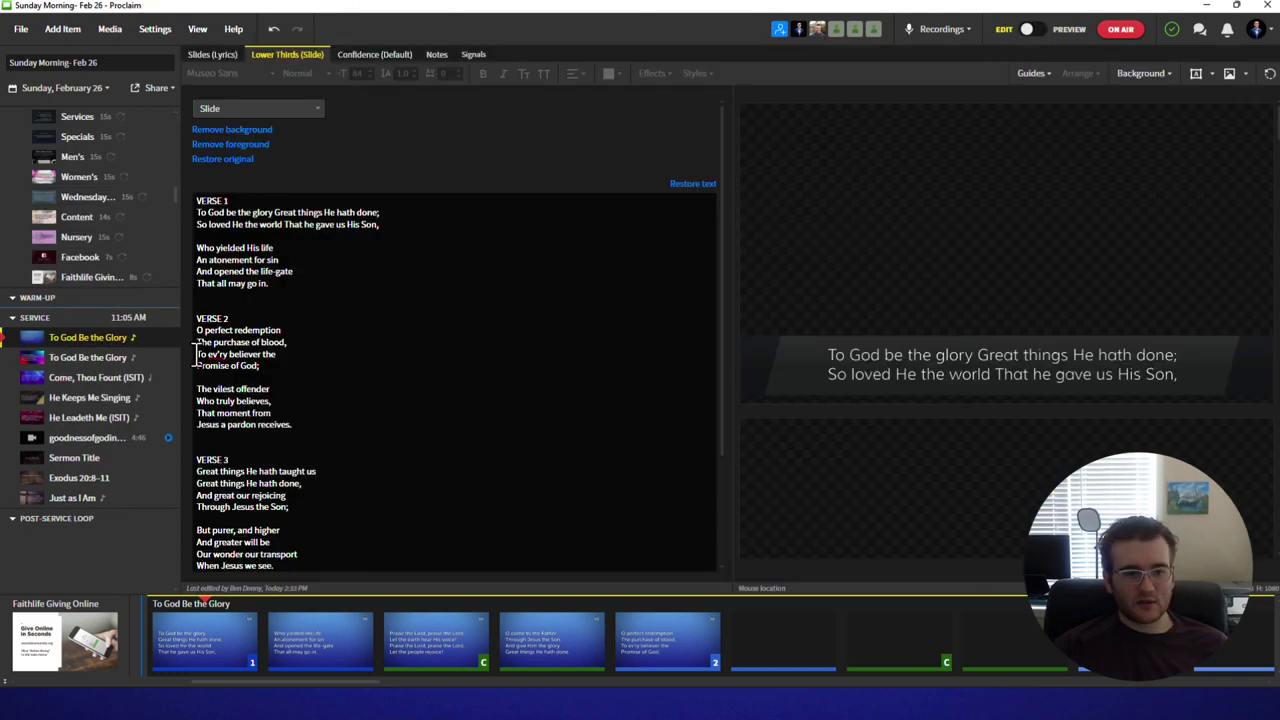
left_click(22, 29)
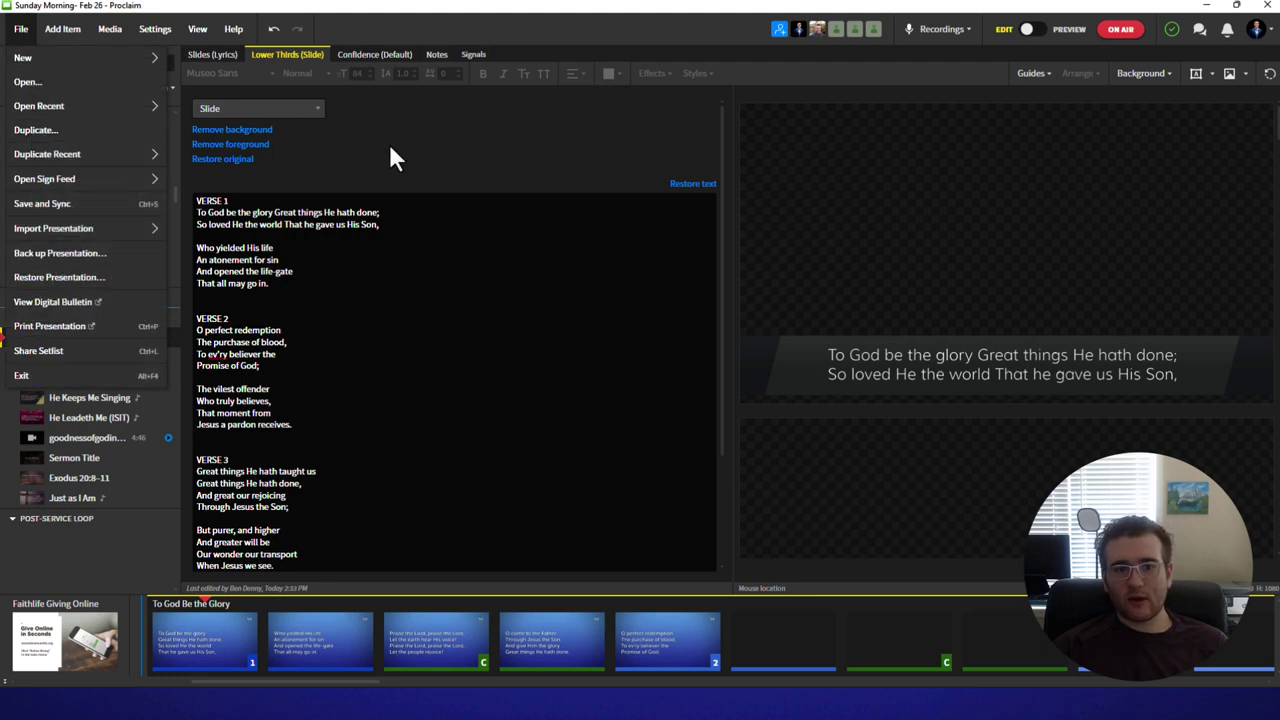
left_click(371, 331)
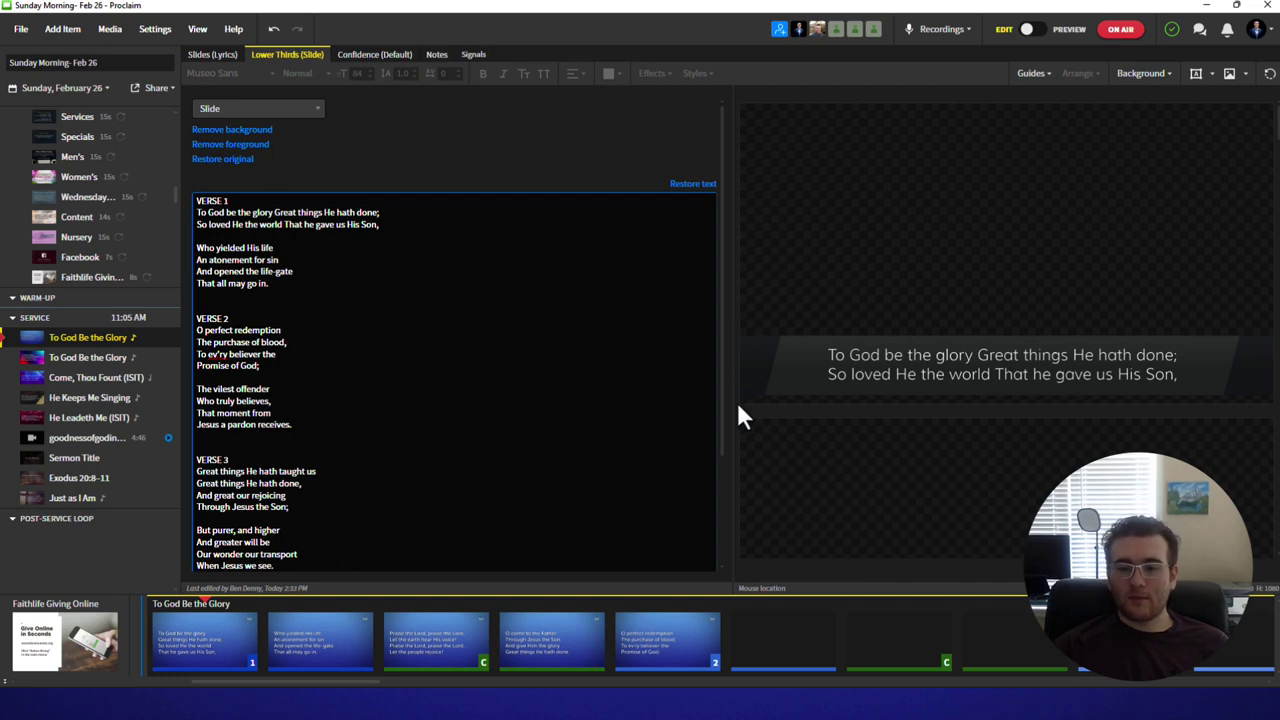
left_click(1145, 73)
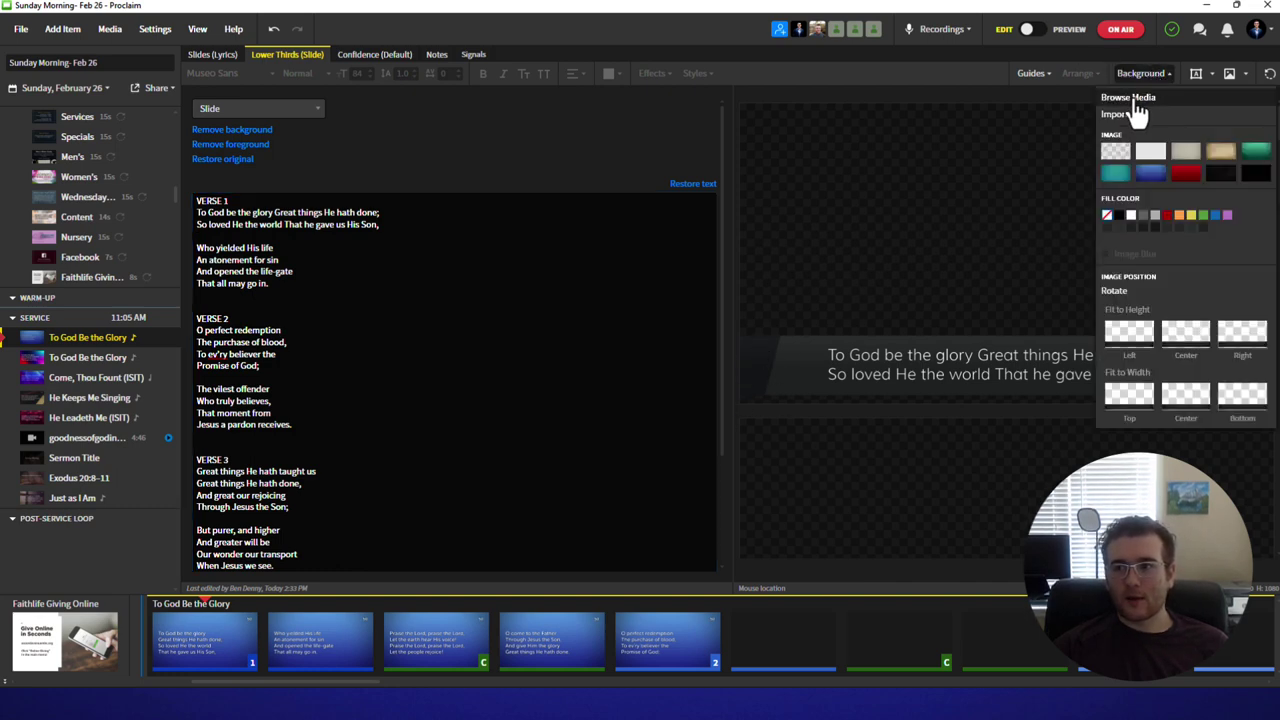
left_click(778, 225)
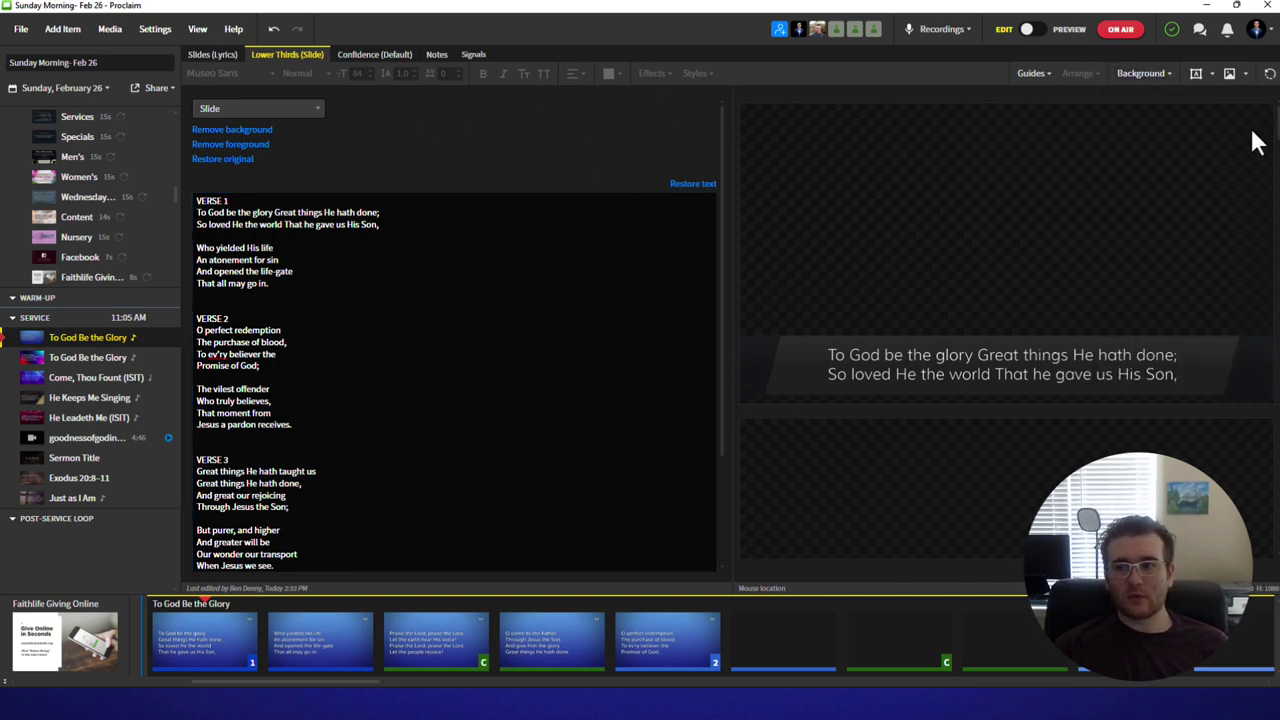
left_click(697, 185)
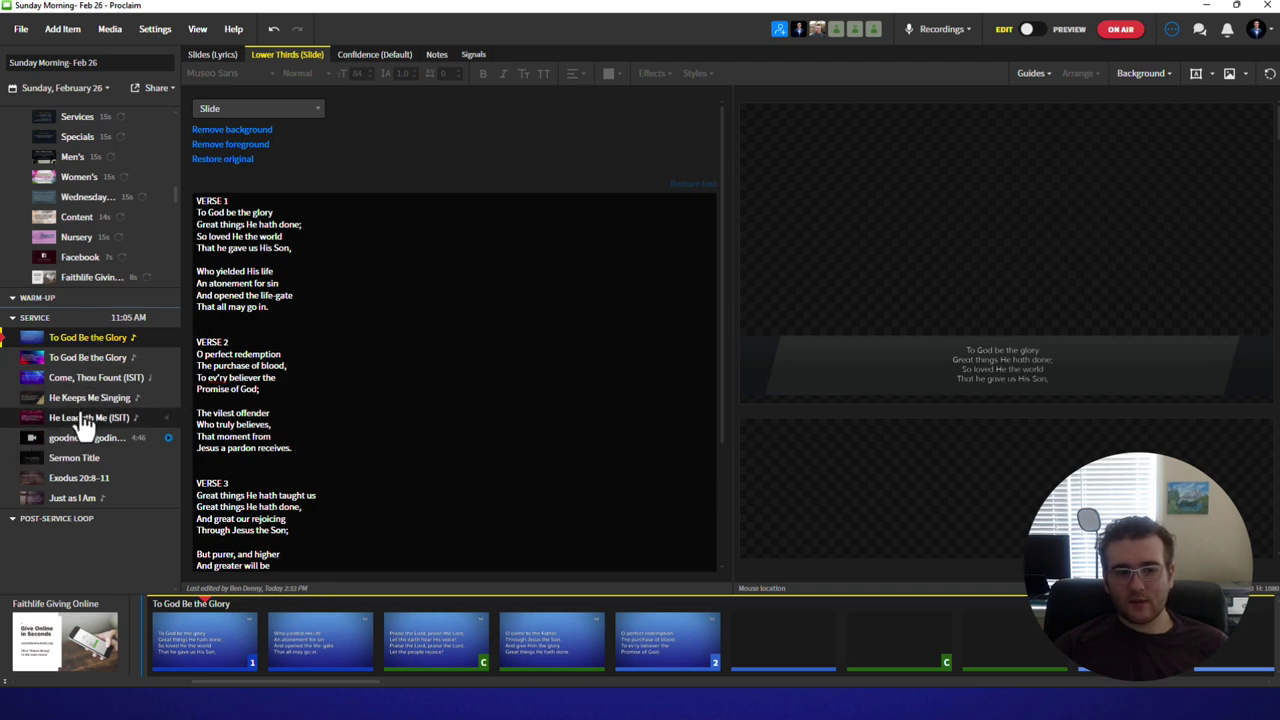
Select the Exodus 20:8–11 passage item and open its background options.
left_click(78, 460)
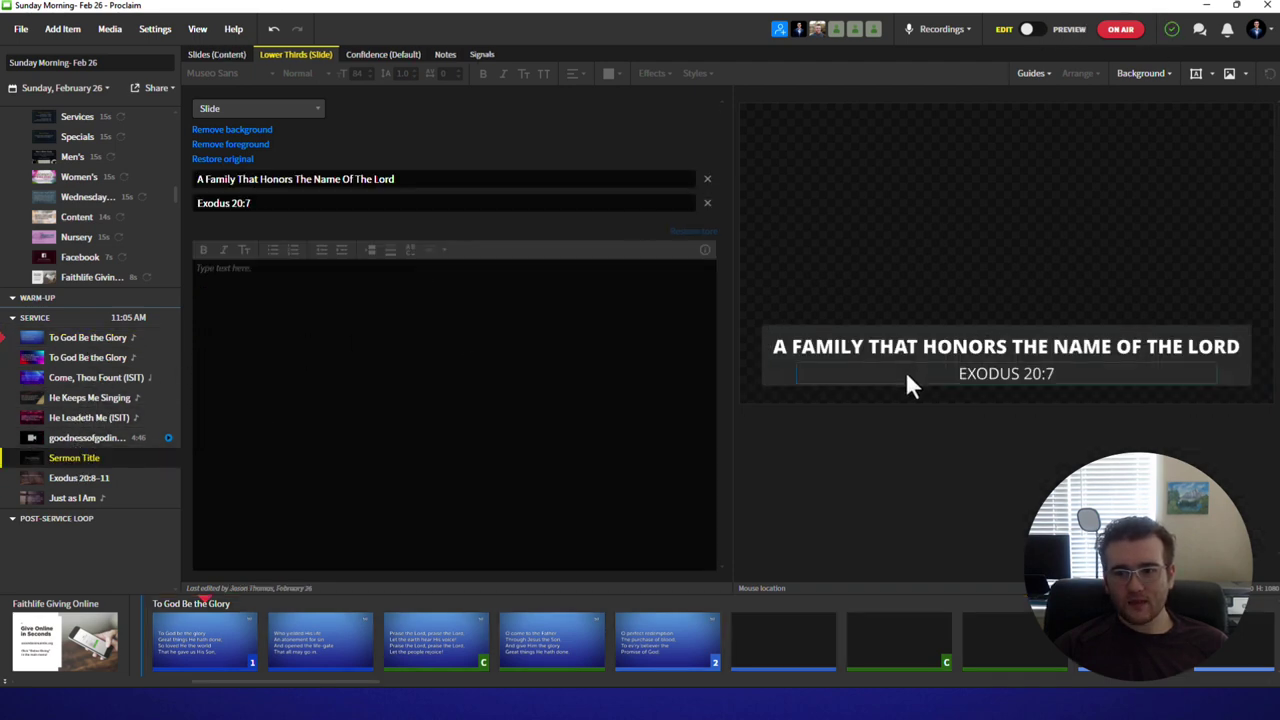
left_click(56, 480)
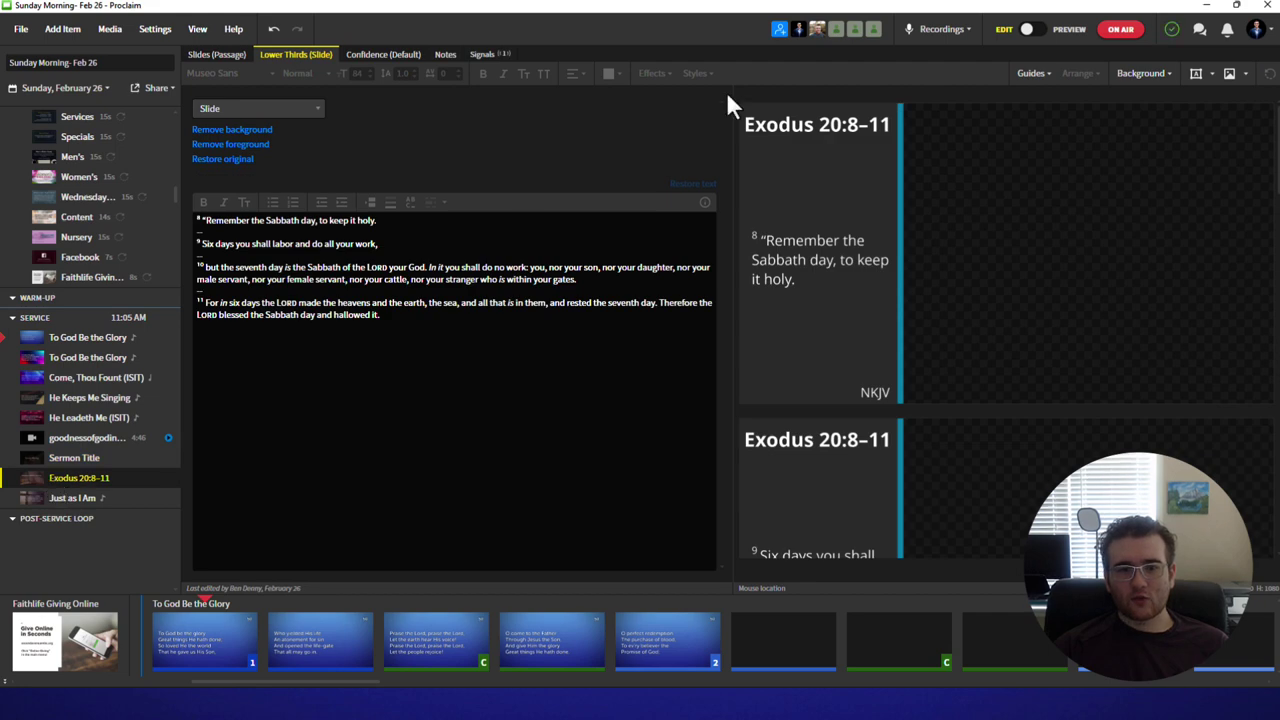
left_click(1140, 75)
Browse Bible background media filtered to Lower Thirds and scroll the results toward The Lakes Assembly.
left_click(1211, 97)
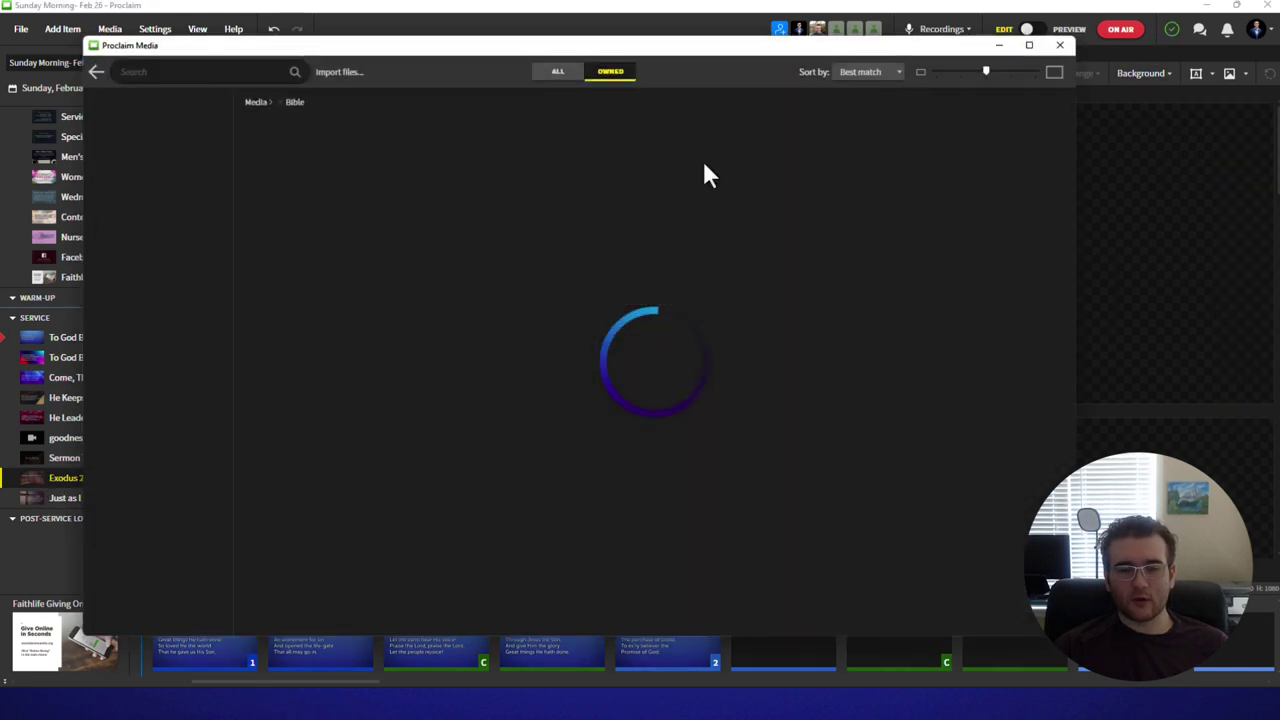
scroll(142, 371, "down", 4)
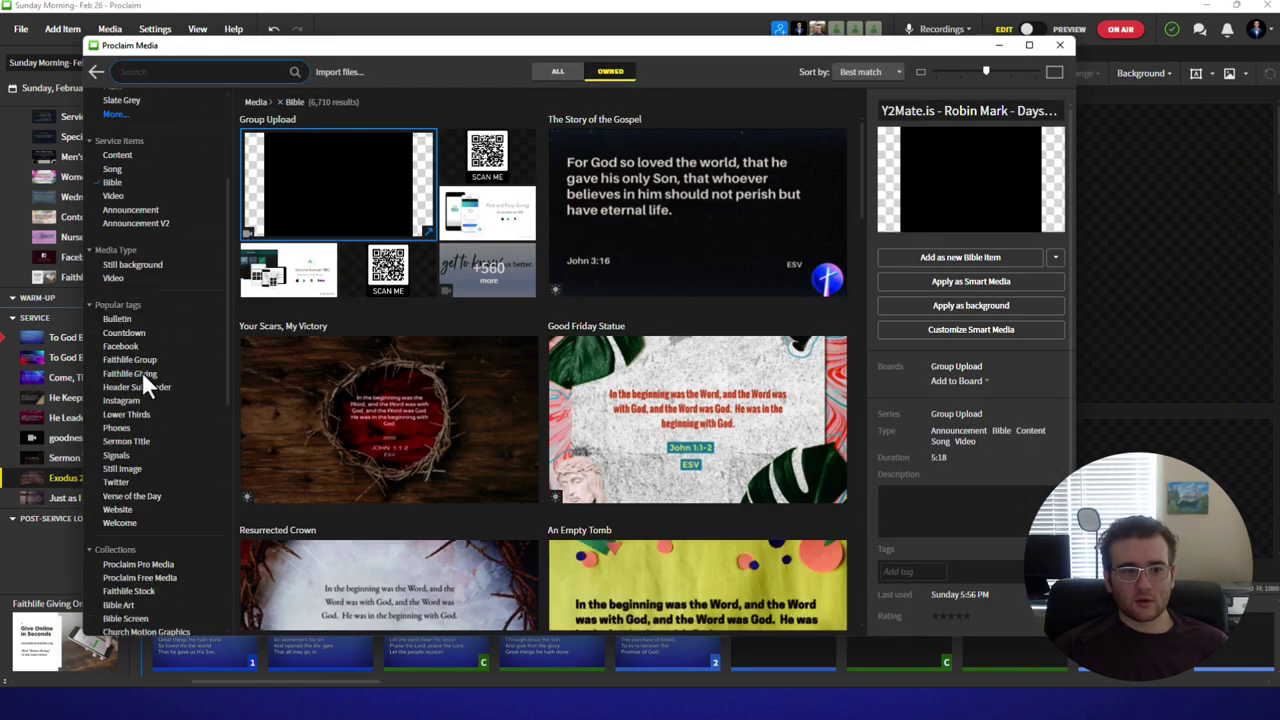
left_click(129, 415)
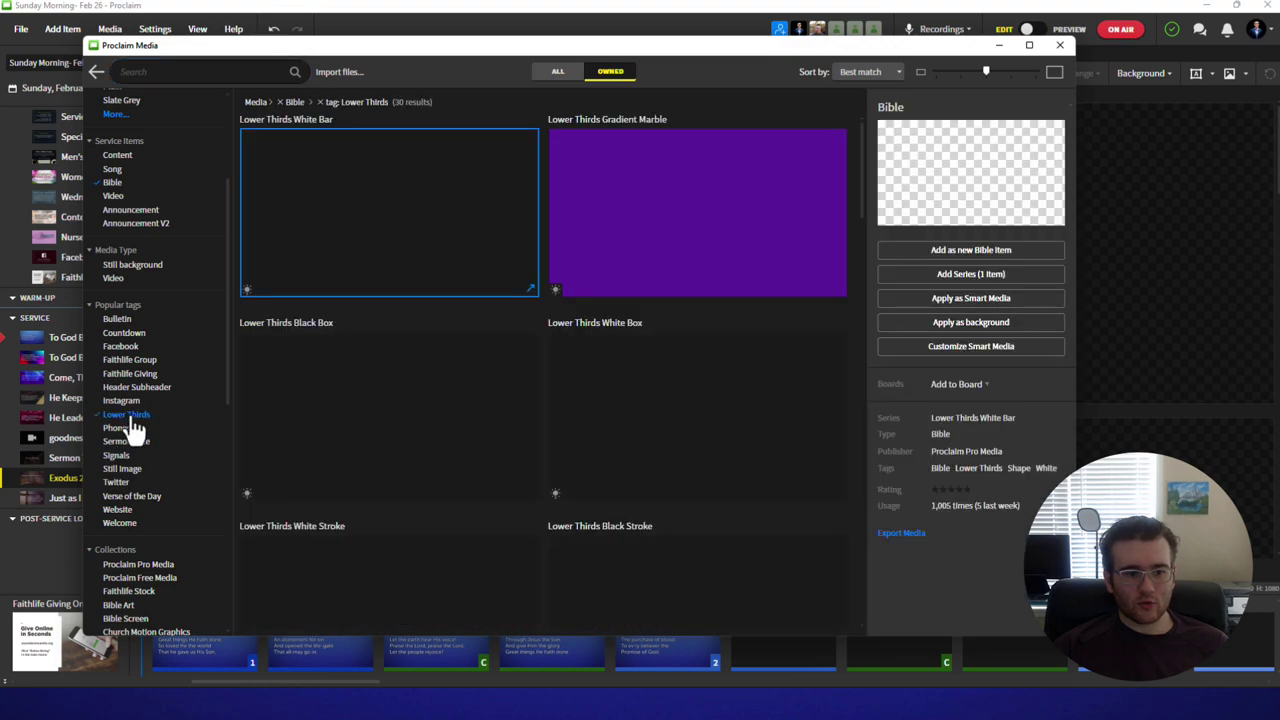
scroll(501, 276, "down", 9)
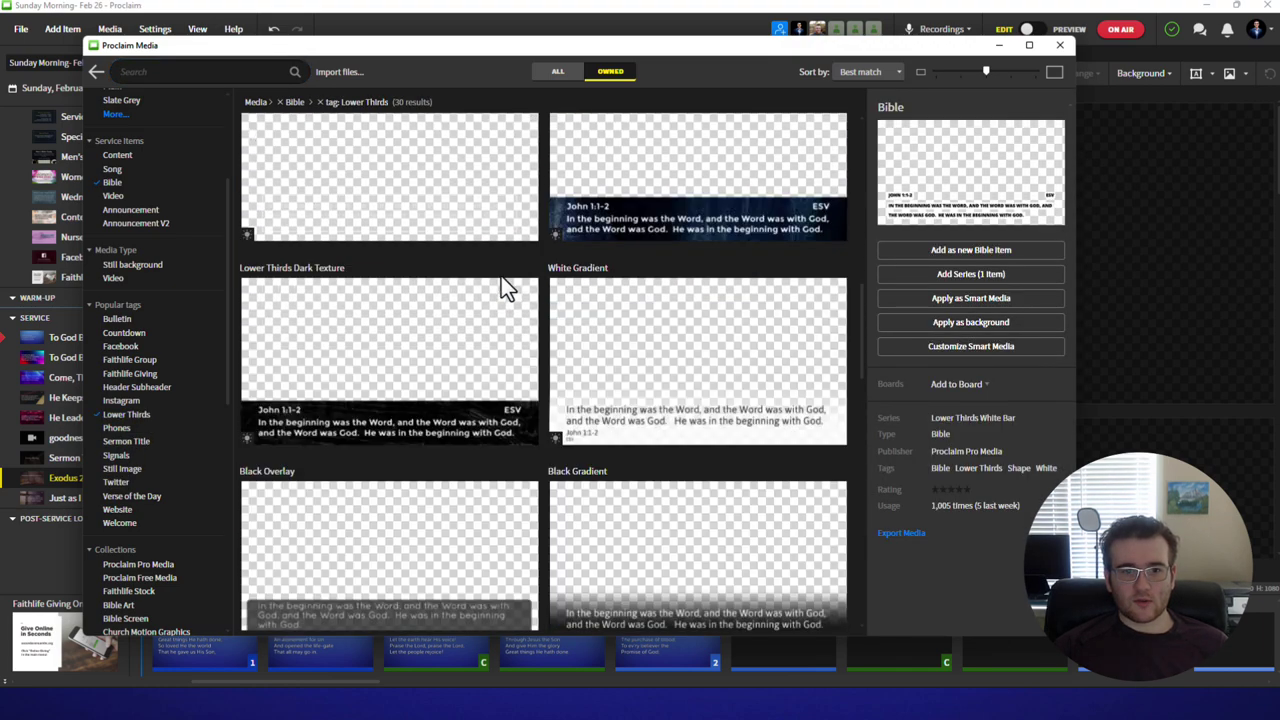
scroll(501, 276, "down", 12)
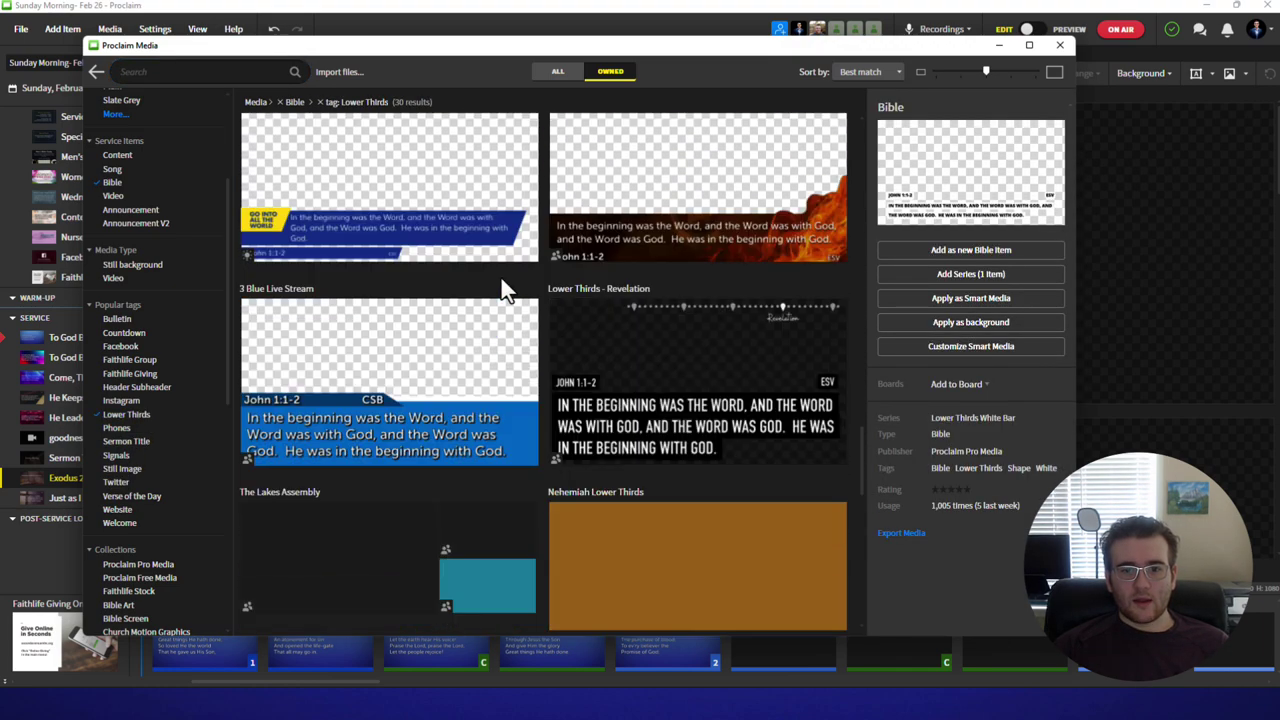
scroll(500, 275, "down", 4)
scroll(500, 277, "up", 1)
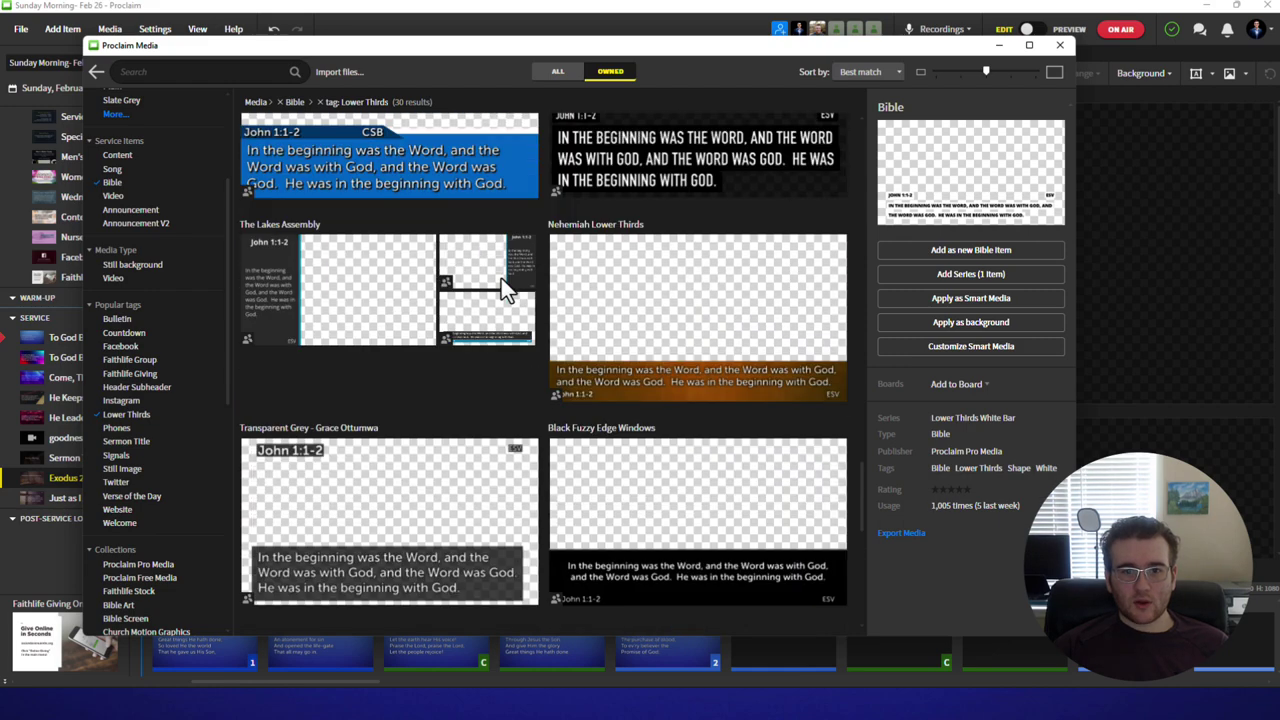
double_click(284, 265)
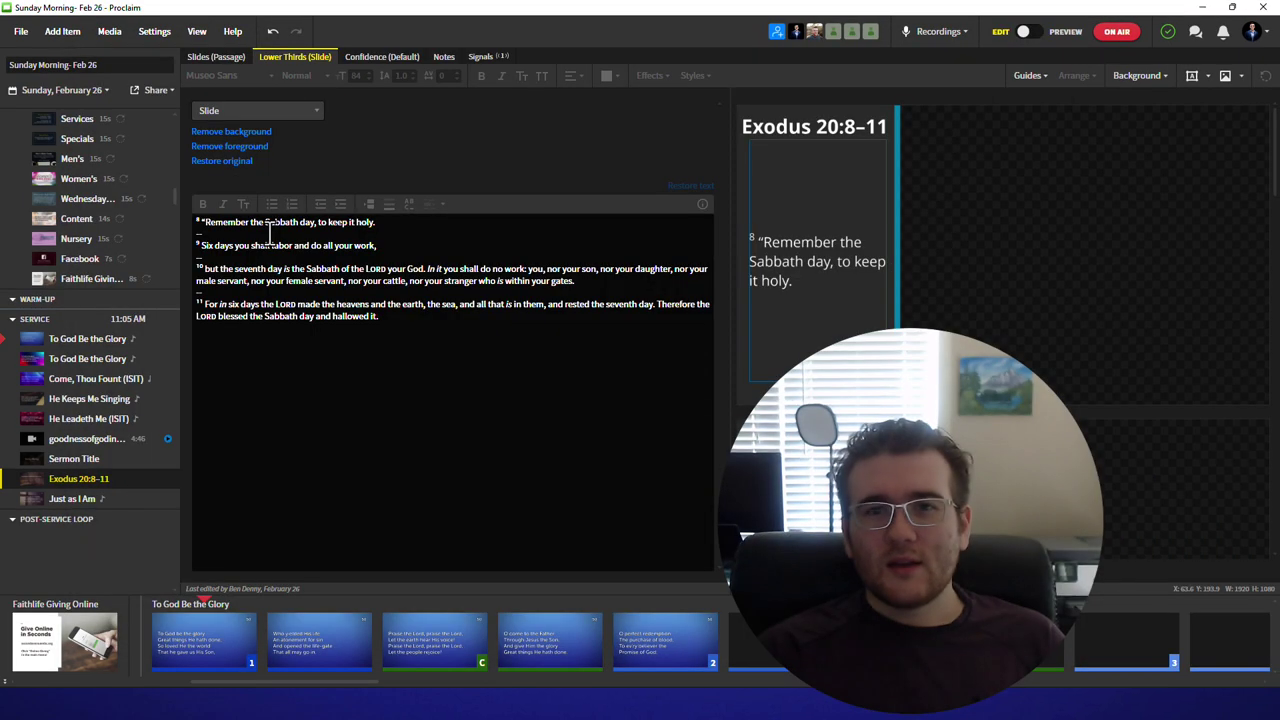